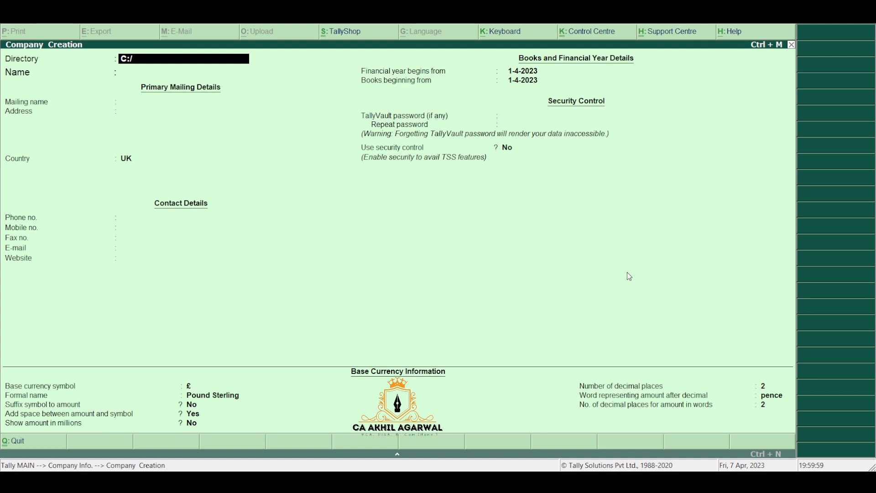
Step: Name the company TALLY NON INVENTORY and enter its two-line mailing address
{"action": "key", "text": "Return"}
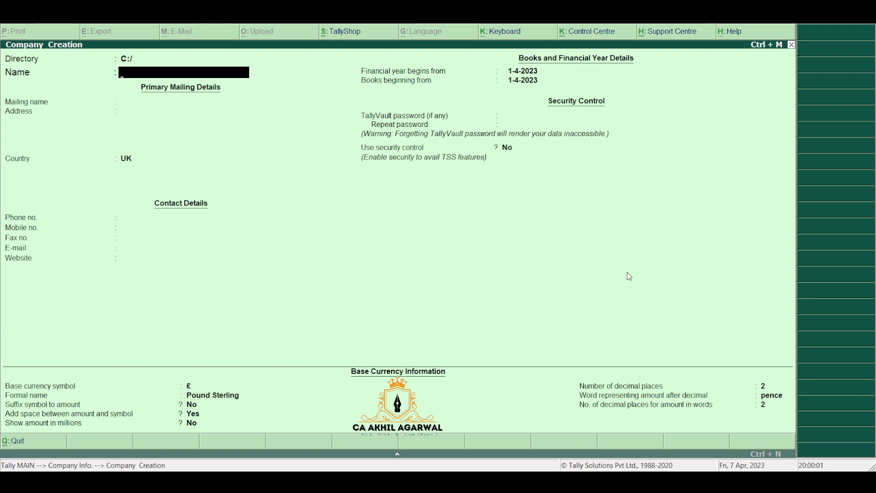
{"action": "type", "text": "TALLY NON INVE"}
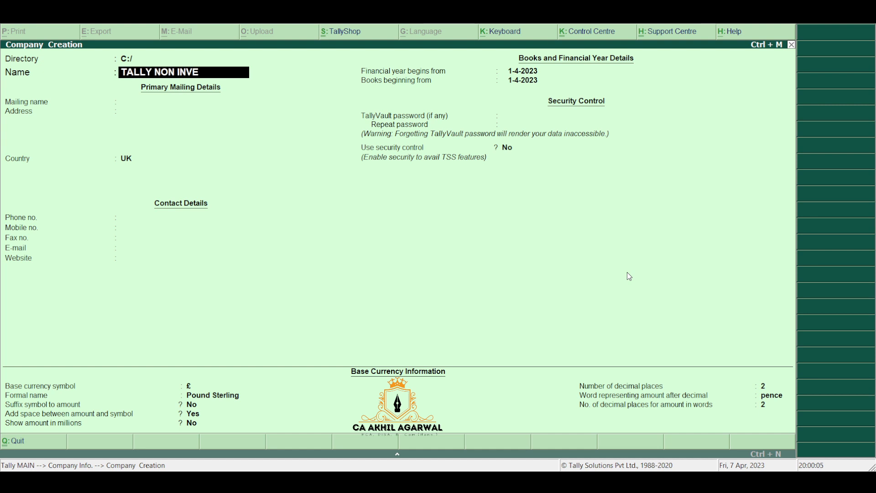
{"action": "type", "text": "NTORY"}
{"action": "key", "text": "Return"}
{"action": "key", "text": "Return"}
{"action": "type", "text": "GARALI"}
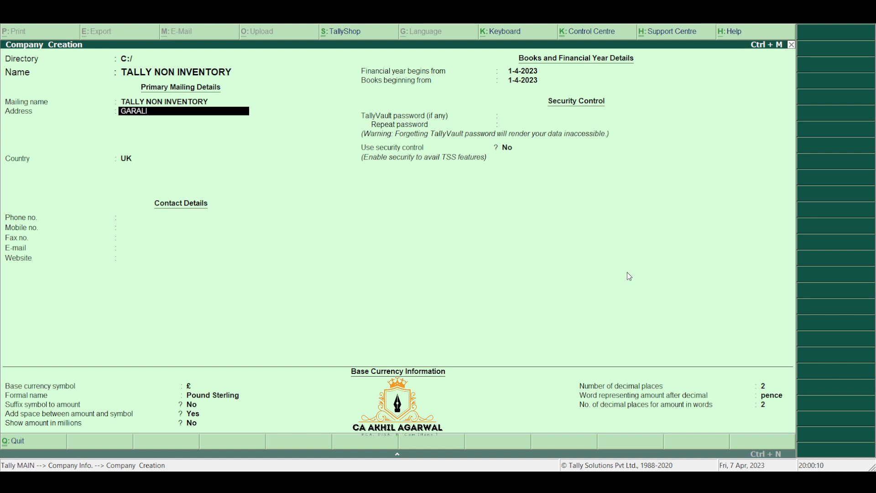
{"action": "key", "text": "Return"}
{"action": "type", "text": "JORHAT"}
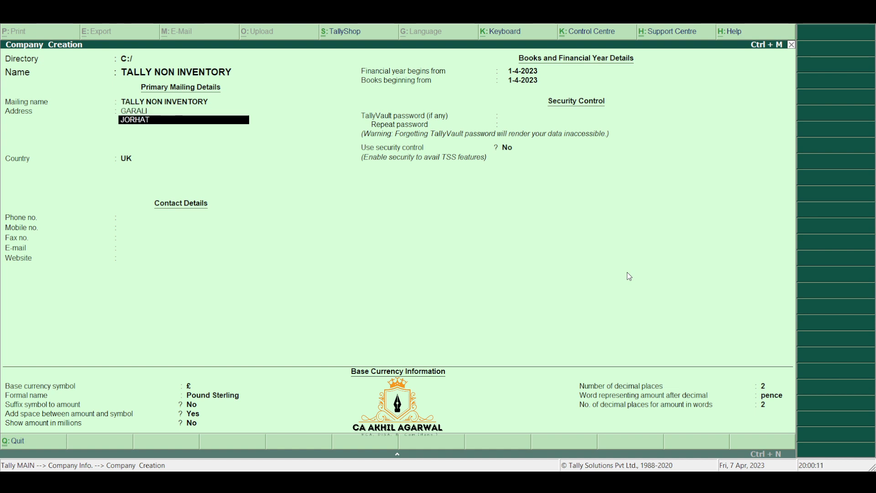
{"action": "key", "text": "Return"}
{"action": "key", "text": "Return"}
Step: Set the country to India and the state to Assam, and fill in the pincode
{"action": "type", "text": "IN"}
{"action": "key", "text": "Return"}
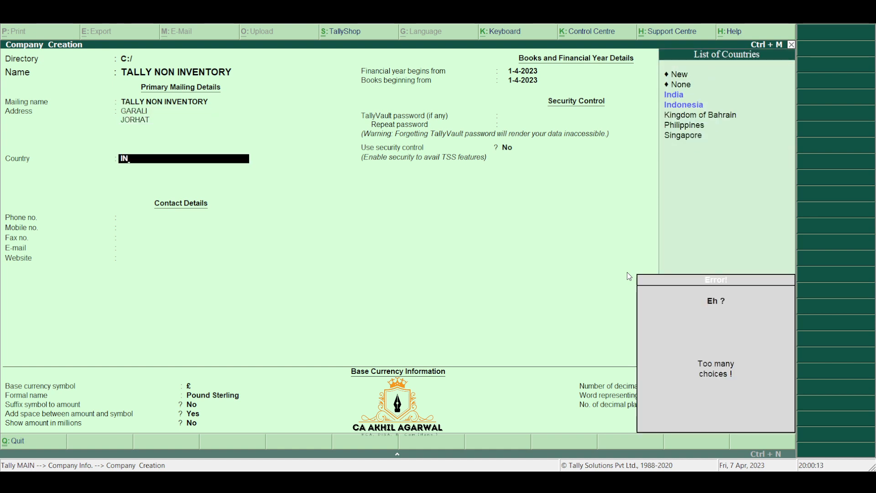
{"action": "key", "text": "Down"}
{"action": "key", "text": "Return"}
{"action": "type", "text": "as"}
{"action": "key", "text": "Return"}
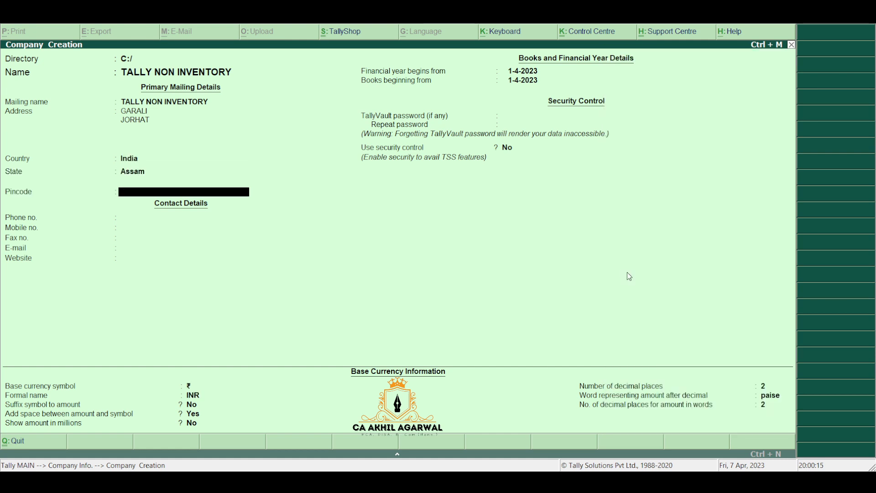
{"action": "type", "text": "785001"}
{"action": "key", "text": "Return"}
{"action": "key", "text": "Return"}
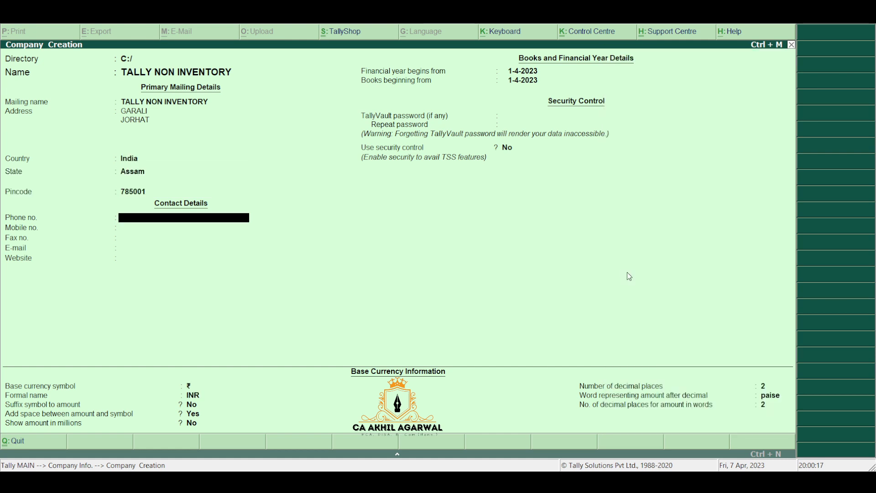
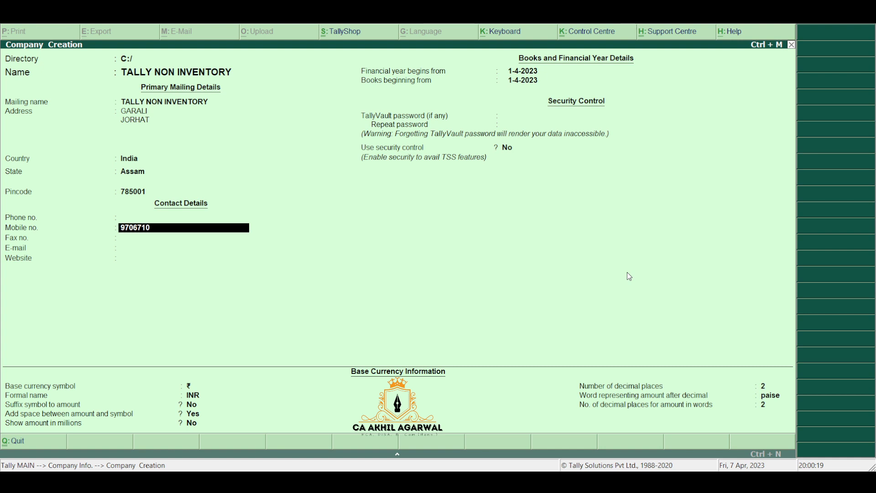
Step: Fill in the company's mobile number and e-mail address, then save the company
{"action": "key", "text": "Return"}
{"action": "key", "text": "Return"}
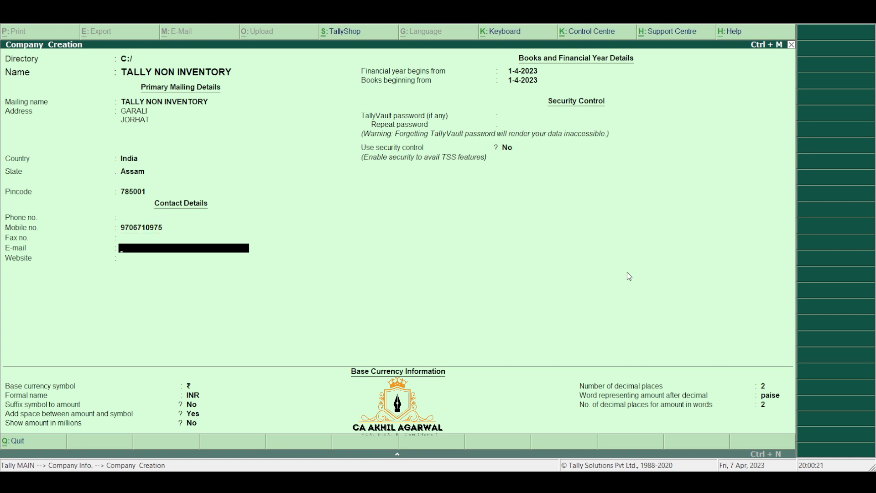
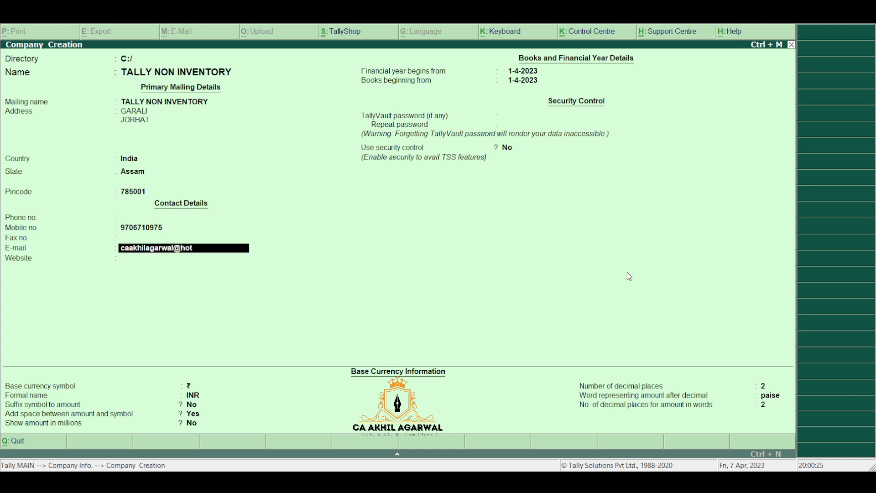
{"action": "key", "text": "Return"}
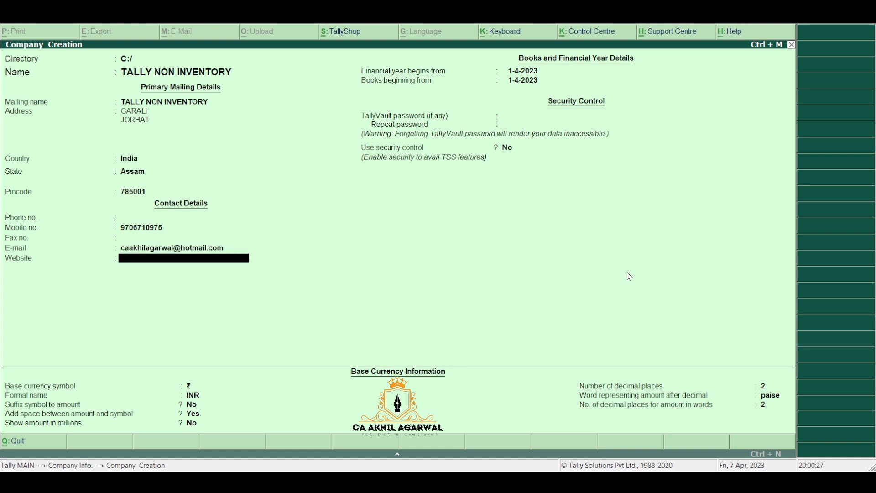
{"action": "key", "text": "Return"}
{"action": "key", "text": "Return"}
{"action": "key", "text": "Return"}
{"action": "key", "text": "Return"}
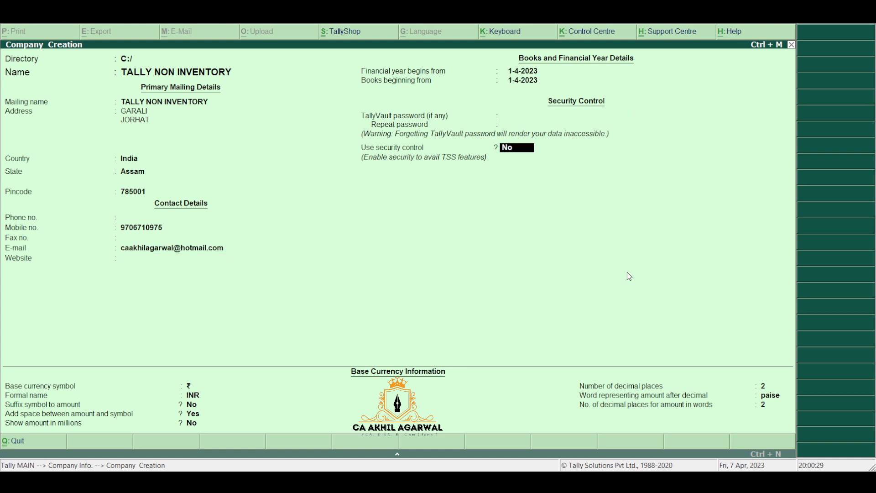
{"action": "key", "text": "Return"}
{"action": "key", "text": "ctrl+a"}
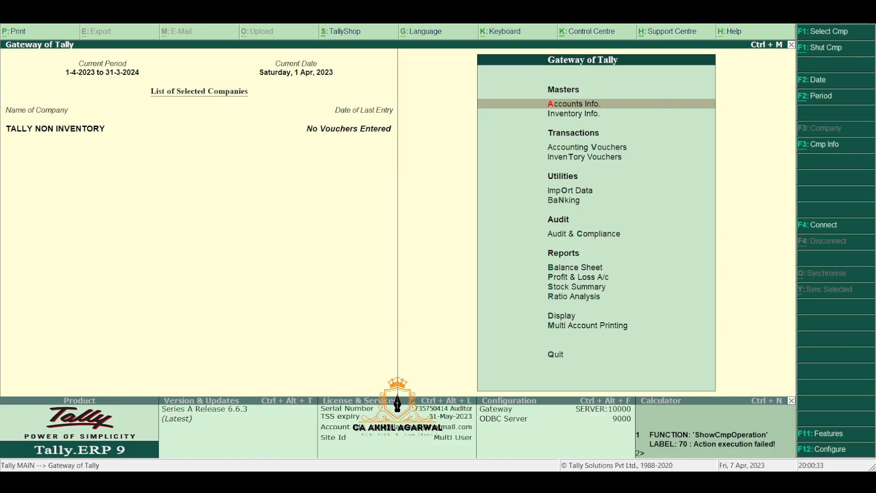
Step: Enable GST for the company in the F11 Statutory & Taxation features
{"action": "left_click", "coordinate": [838, 436]}
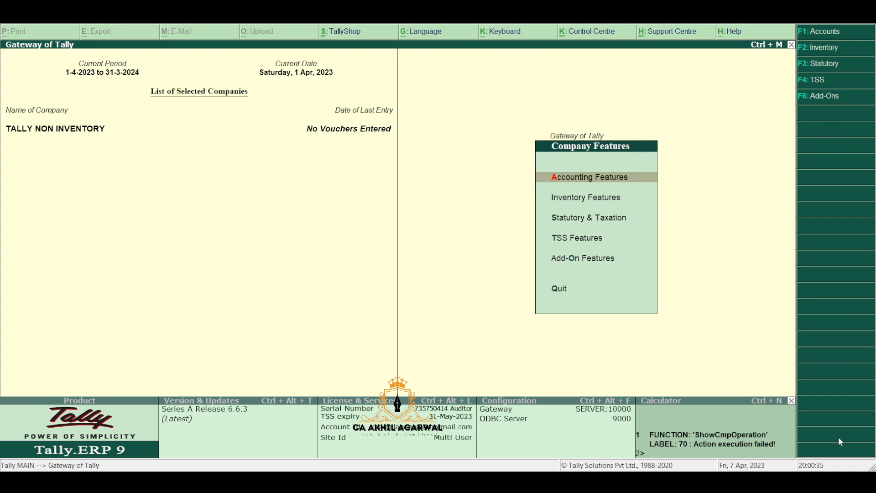
{"action": "key", "text": "Down"}
{"action": "key", "text": "Down"}
{"action": "key", "text": "Return"}
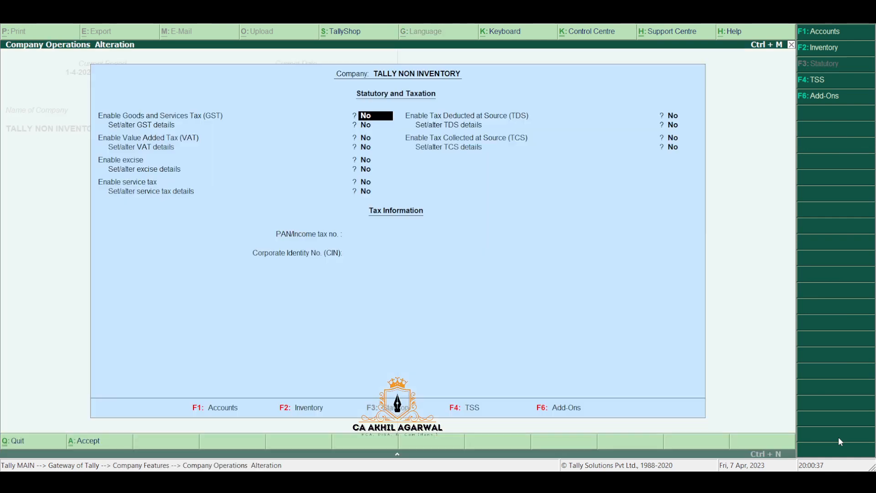
{"action": "type", "text": "y"}
{"action": "key", "text": "Return"}
{"action": "type", "text": "y"}
{"action": "key", "text": "Return"}
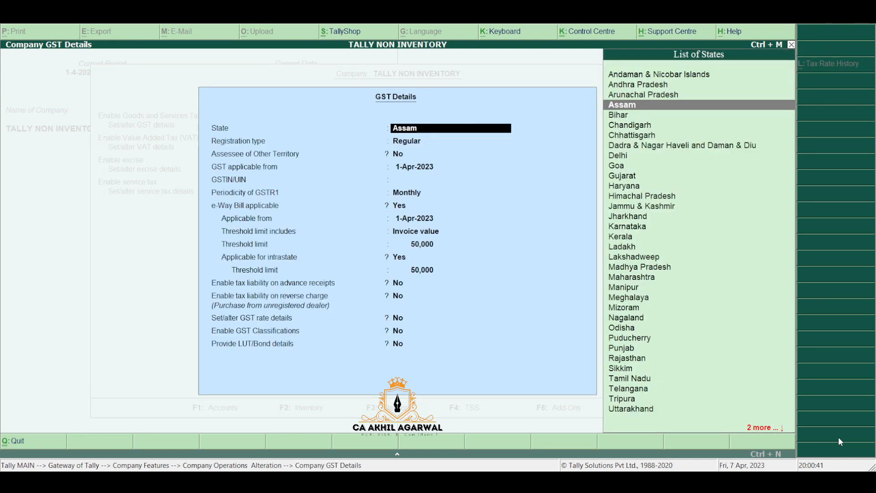
Step: Set GST details: state Assam, Regular registration, the company's GSTIN, Monthly GSTR1 periodicity
{"action": "key", "text": "Return"}
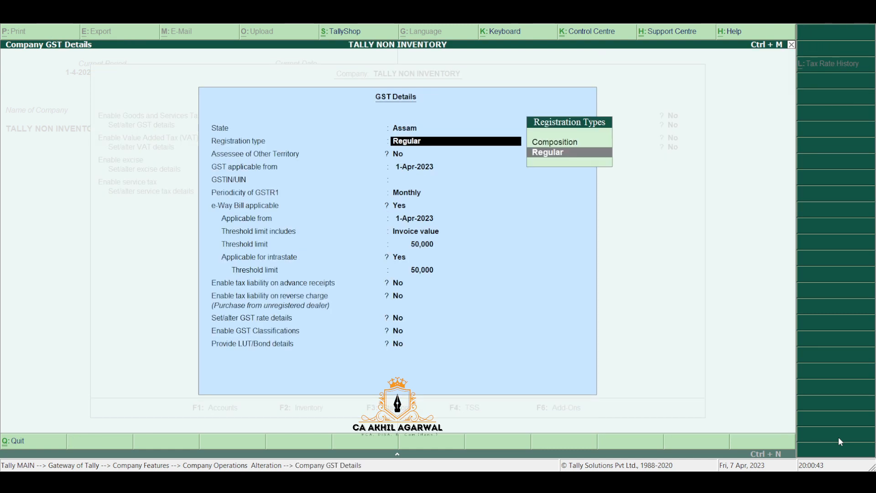
{"action": "key", "text": "Return"}
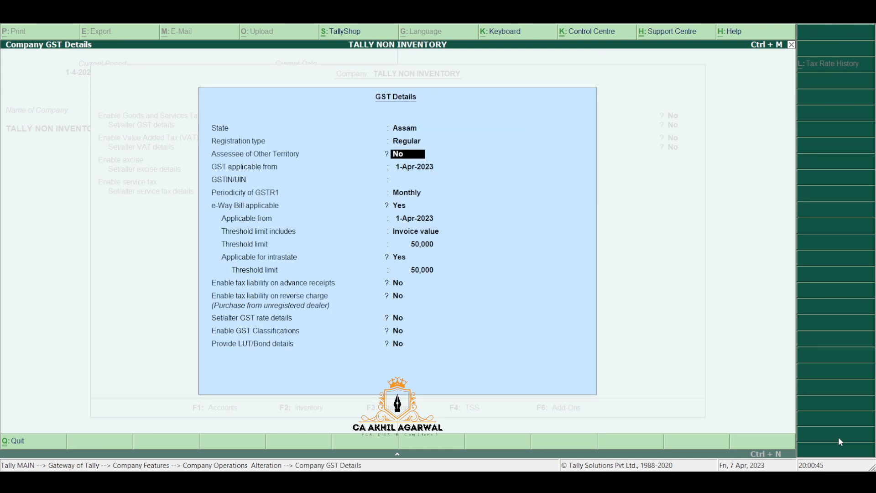
{"action": "key", "text": "Return"}
{"action": "key", "text": "Return"}
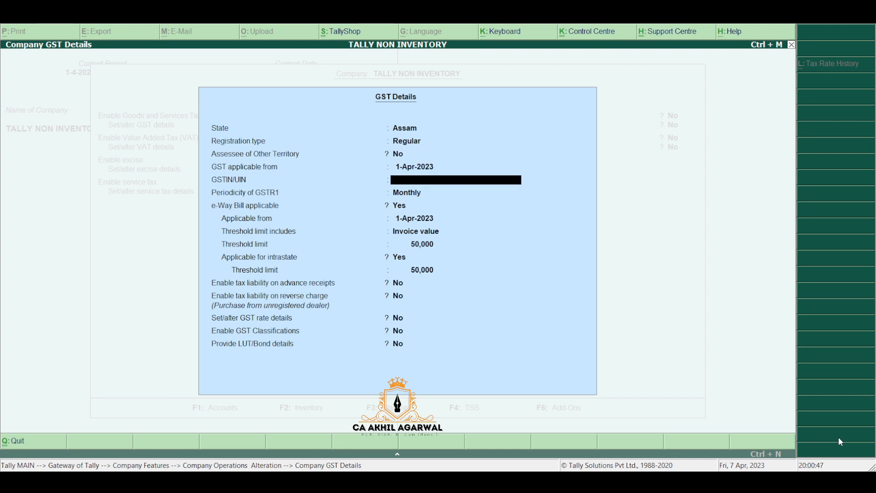
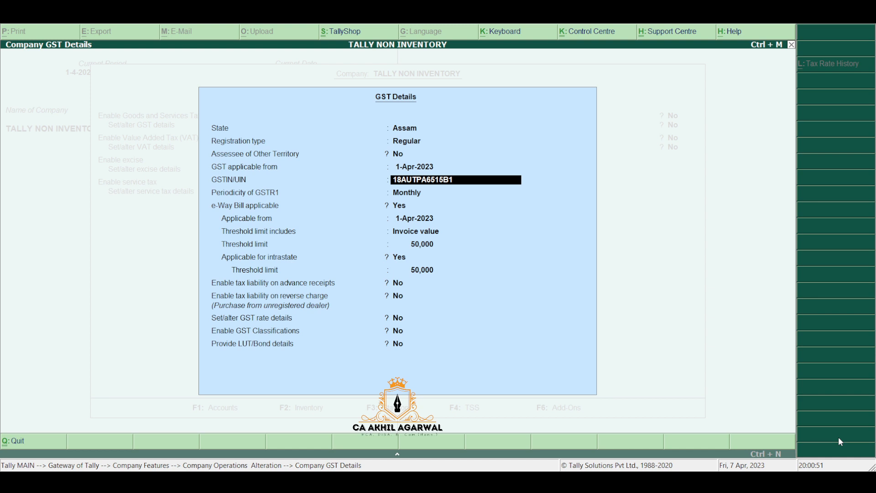
{"action": "key", "text": "Return"}
{"action": "key", "text": "Return"}
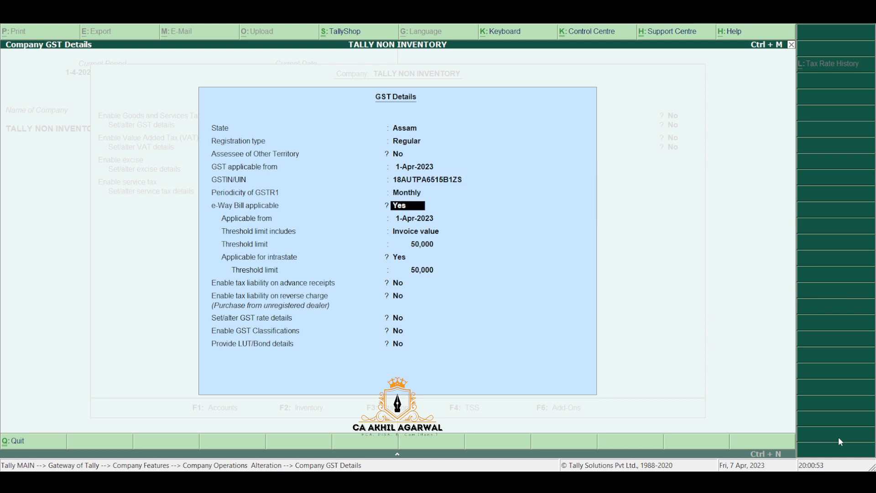
{"action": "key", "text": "Return"}
{"action": "key", "text": "Return"}
{"action": "key", "text": "Return"}
{"action": "key", "text": "Return"}
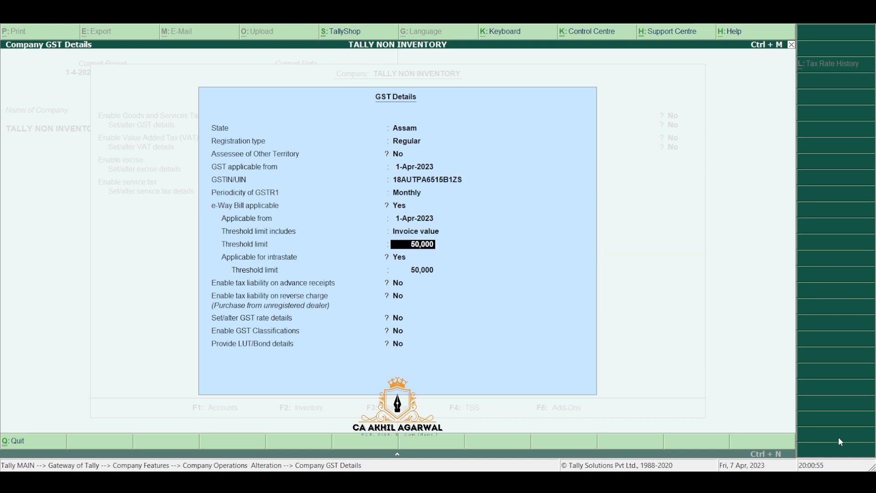
{"action": "key", "text": "Return"}
{"action": "key", "text": "Return"}
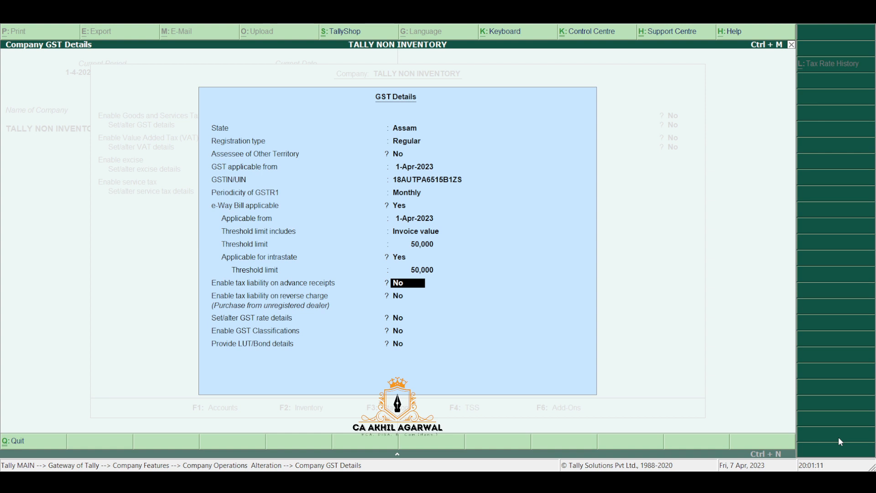
Step: Set e-Way Bill applicable to No, reverse-charge liability to Yes, and save the settings
{"action": "key", "text": "Up"}
{"action": "key", "text": "Up"}
{"action": "key", "text": "Up"}
{"action": "key", "text": "Up"}
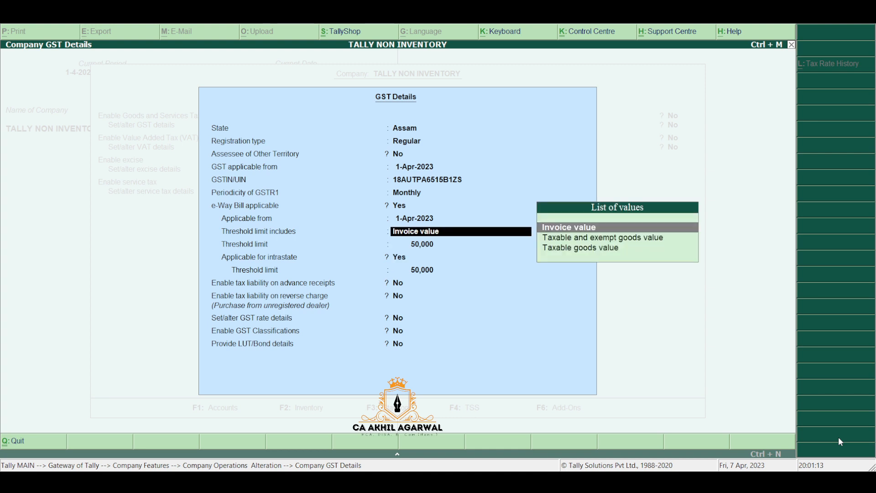
{"action": "key", "text": "Up"}
{"action": "key", "text": "Up"}
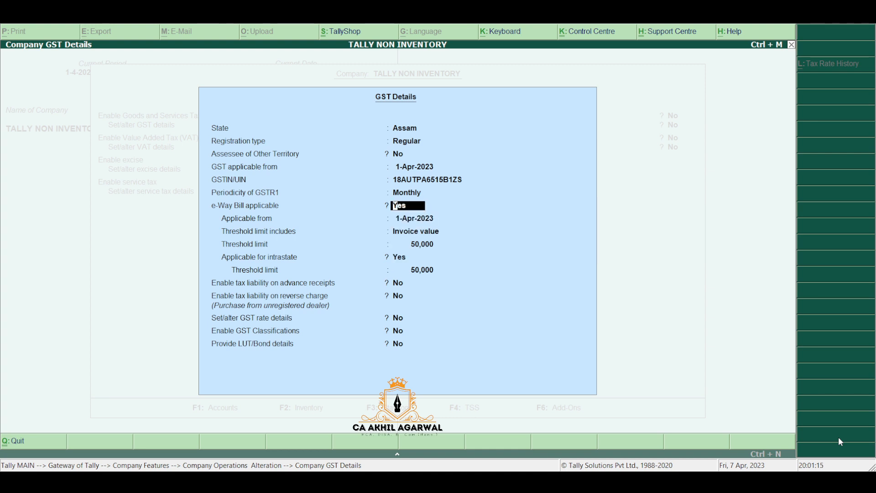
{"action": "type", "text": "n"}
{"action": "key", "text": "Return"}
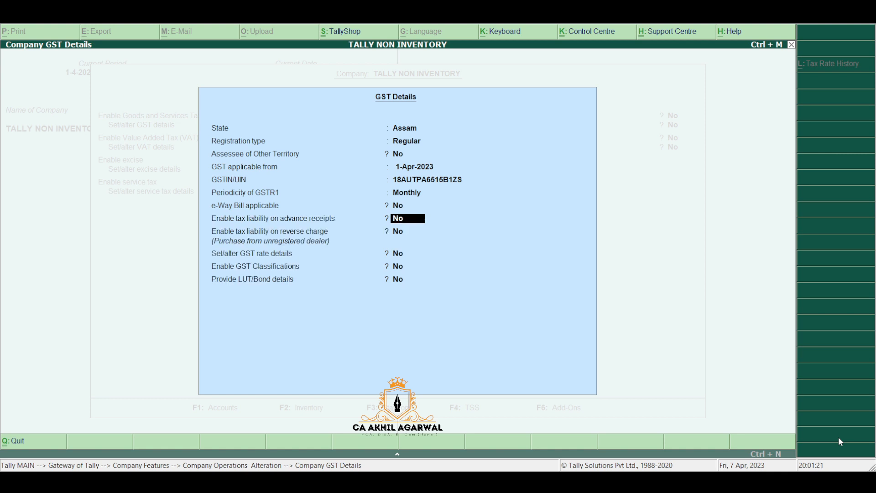
{"action": "key", "text": "Return"}
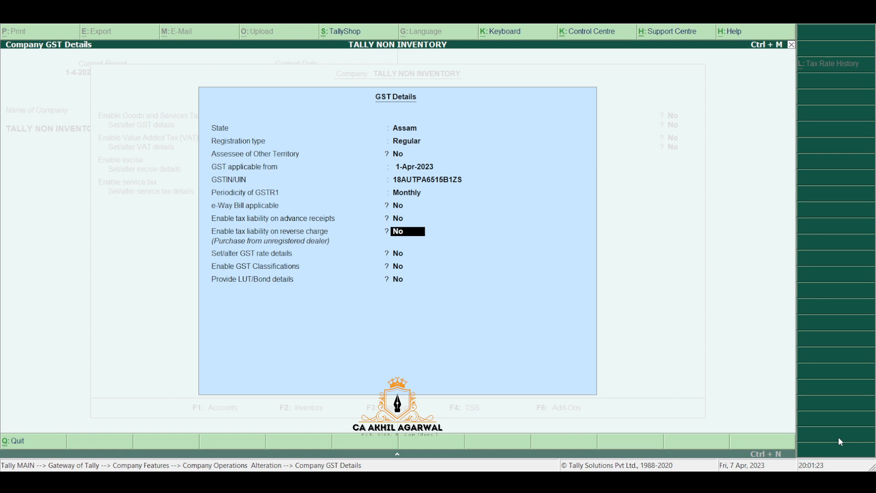
{"action": "type", "text": "Y"}
{"action": "key", "text": "Return"}
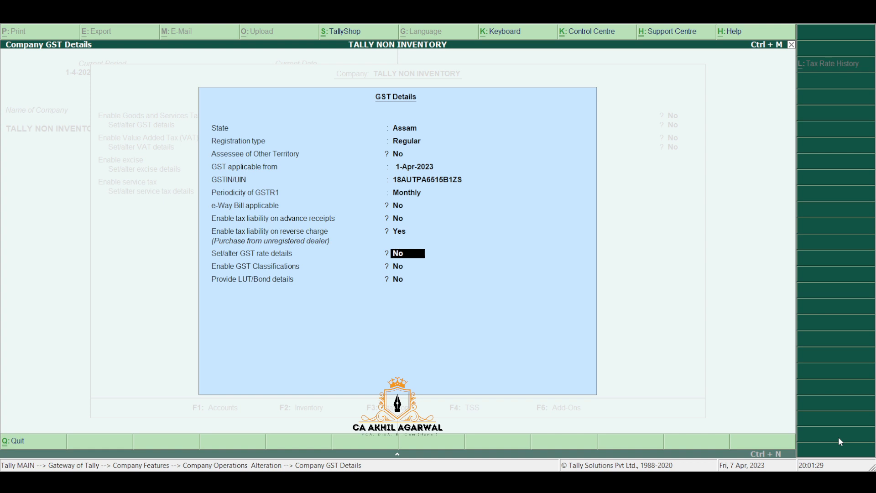
{"action": "key", "text": "Return"}
{"action": "key", "text": "Return"}
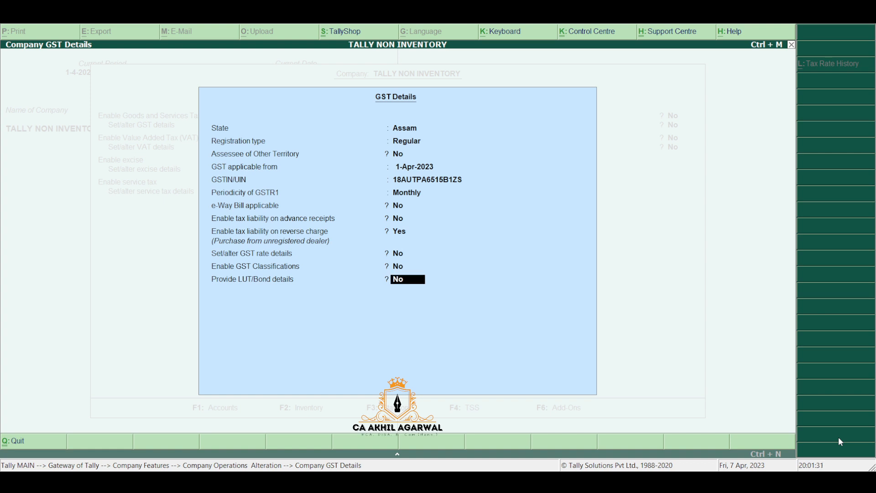
{"action": "key", "text": "Return"}
{"action": "key", "text": "Return"}
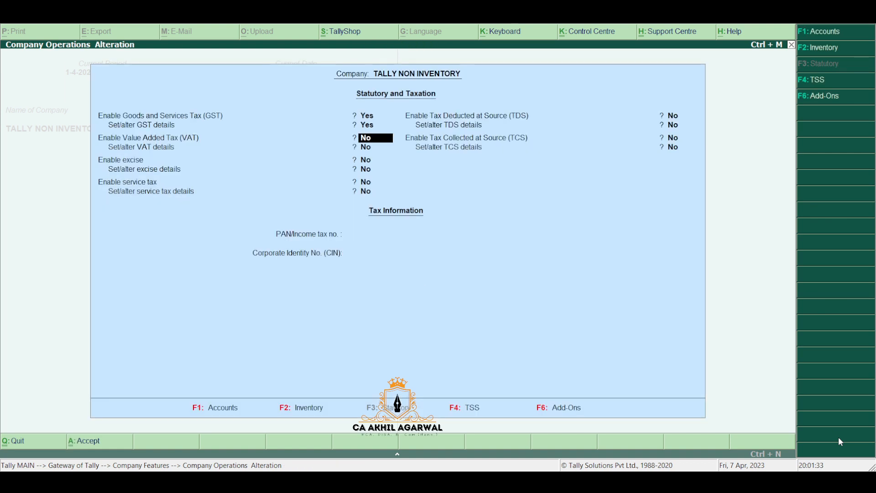
{"action": "key", "text": "ctrl+a"}
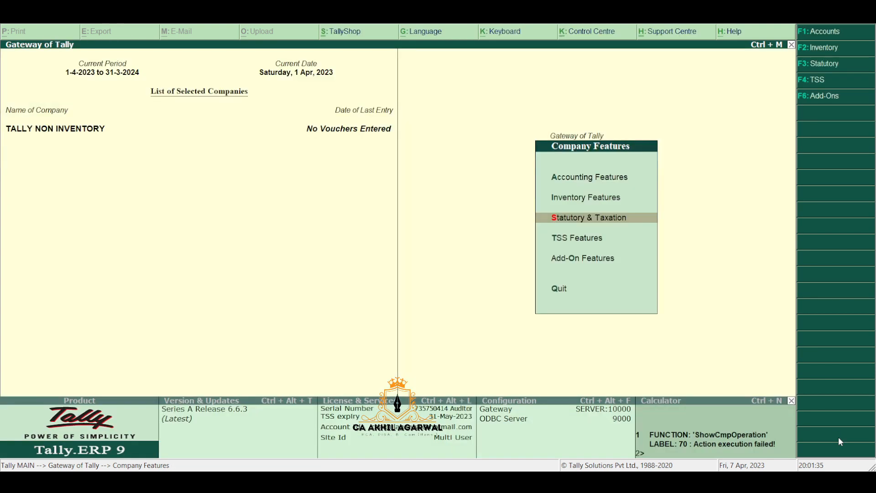
Step: From Gateway of Tally, go to Accounts Info > Ledgers > Single Ledger Create
{"action": "key", "text": "Escape"}
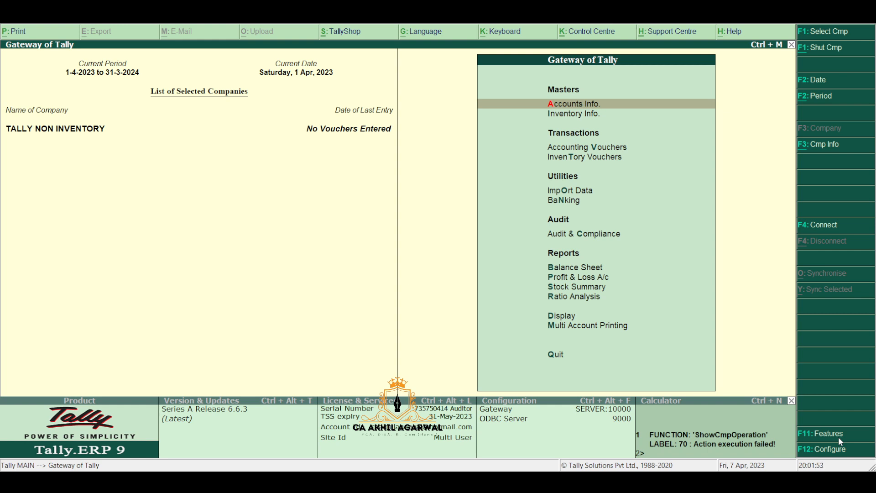
{"action": "key", "text": "Return"}
{"action": "key", "text": "Down"}
{"action": "key", "text": "Return"}
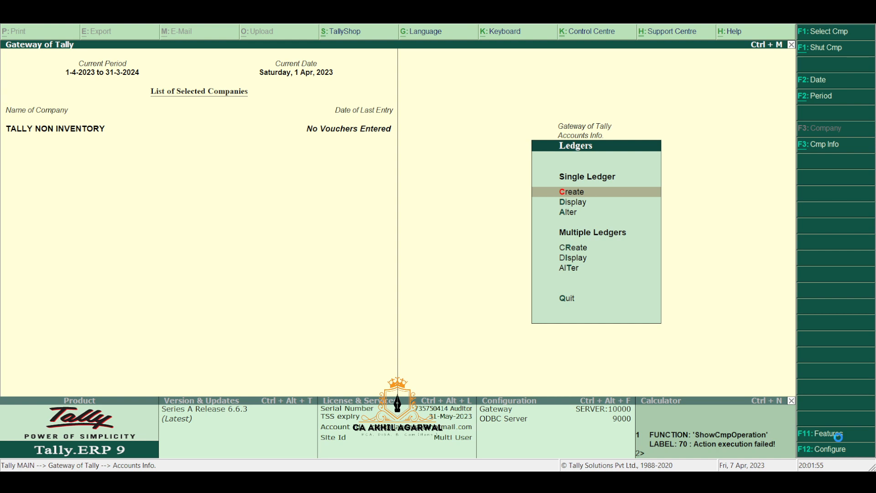
{"action": "key", "text": "Return"}
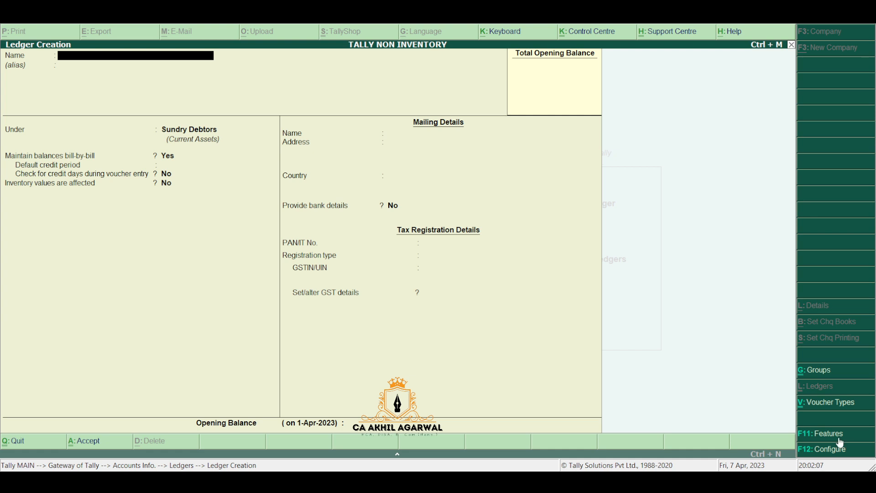
Step: Name the ledger Purchase Local @ 5% GST under Purchase Accounts, inventory values not affected
{"action": "type", "text": "Purchase Local"}
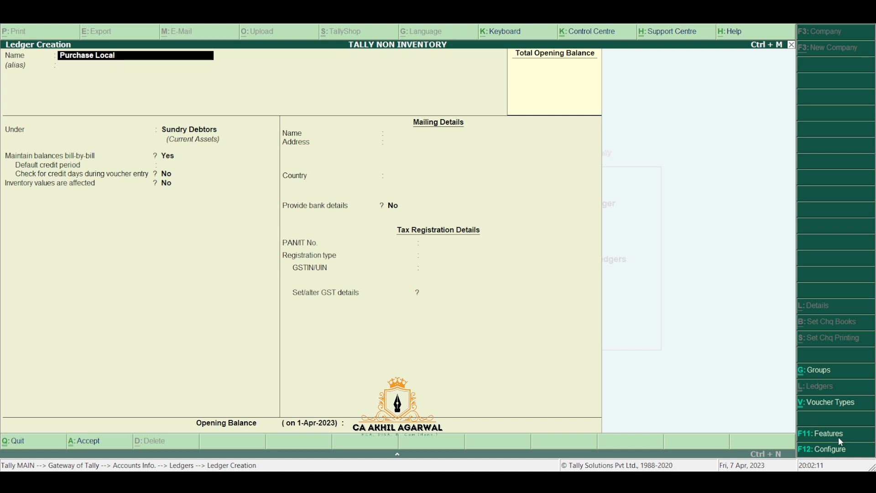
{"action": "type", "text": " @ 5% GST"}
{"action": "key", "text": "Return"}
{"action": "type", "text": "pu"}
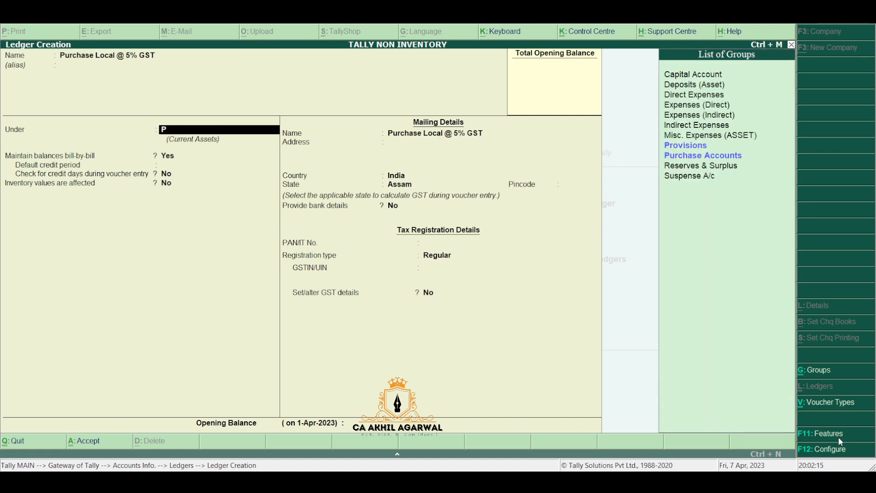
{"action": "key", "text": "Return"}
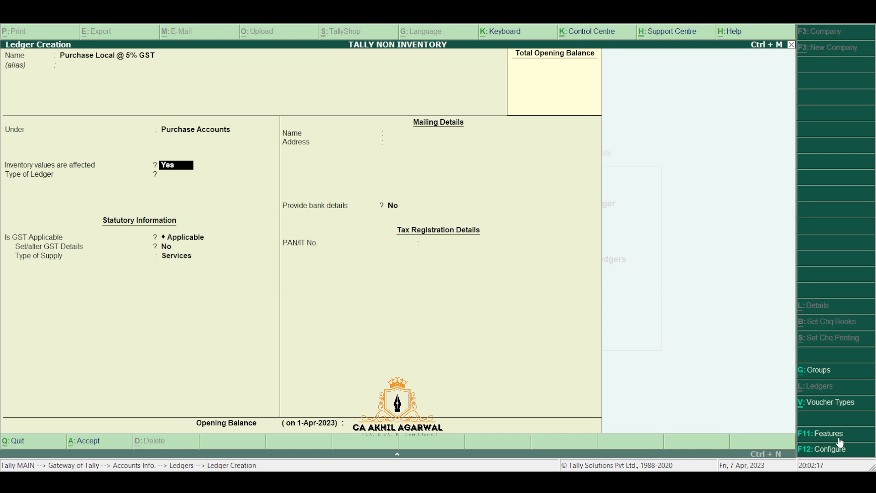
{"action": "type", "text": "n"}
{"action": "key", "text": "Return"}
{"action": "key", "text": "Return"}
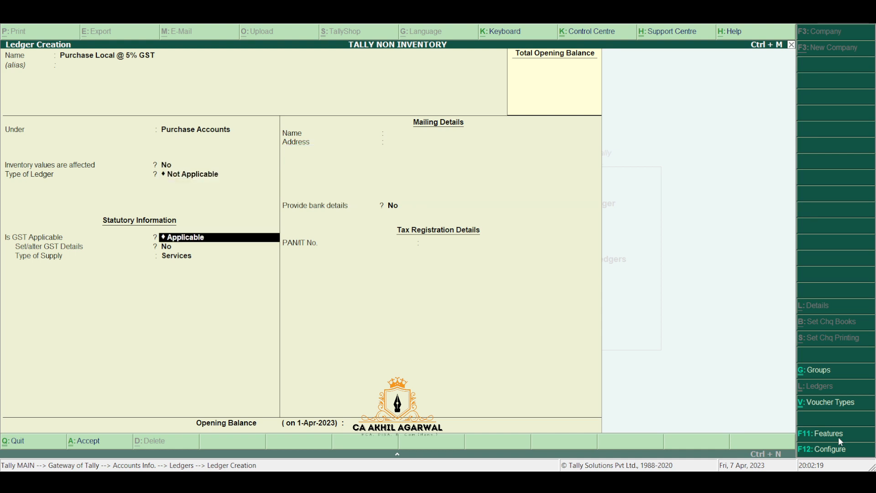
{"action": "key", "text": "Return"}
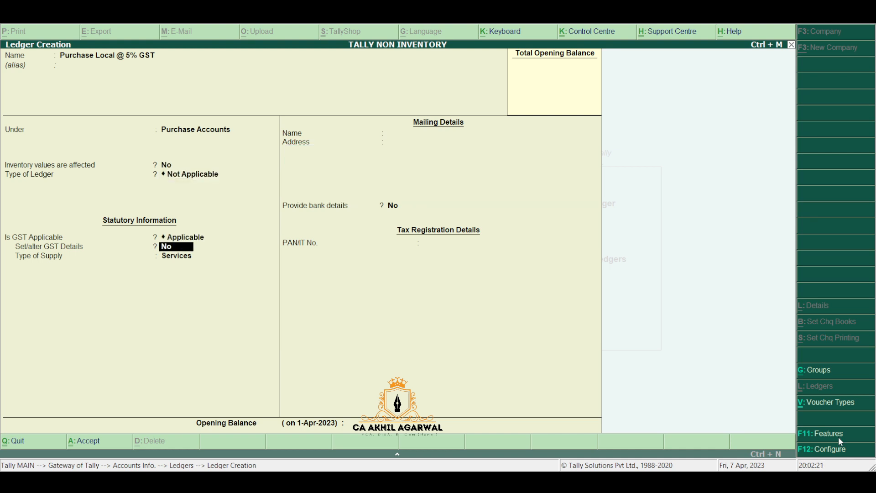
Step: Set its GST details to Purchase Taxable at 5% integrated tax and save the ledger
{"action": "type", "text": "y"}
{"action": "key", "text": "Return"}
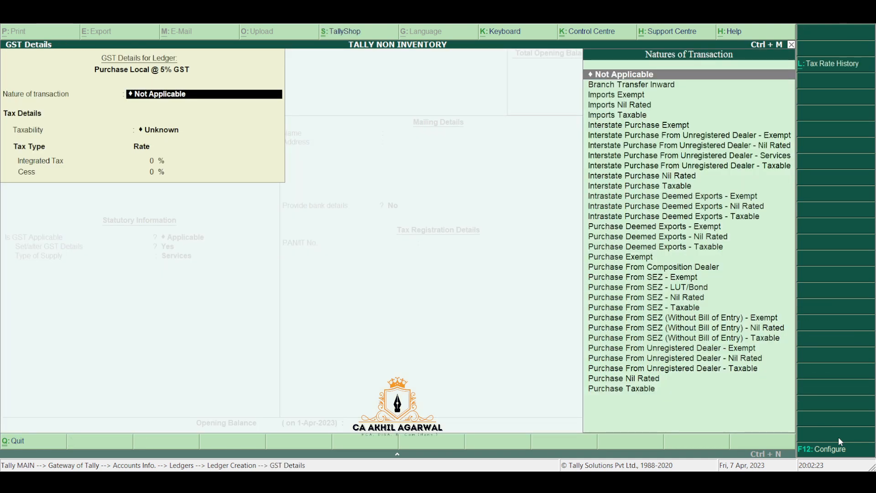
{"action": "key", "text": "Down"}
{"action": "key", "text": "Down"}
{"action": "key", "text": "Down"}
{"action": "key", "text": "Down"}
{"action": "key", "text": "Down"}
{"action": "key", "text": "Down"}
{"action": "key", "text": "Down"}
{"action": "key", "text": "Down"}
{"action": "key", "text": "Down"}
{"action": "key", "text": "Down"}
{"action": "key", "text": "Down"}
{"action": "key", "text": "Down"}
{"action": "key", "text": "Down"}
{"action": "key", "text": "Down"}
{"action": "key", "text": "Down"}
{"action": "key", "text": "Down"}
{"action": "key", "text": "Down"}
{"action": "key", "text": "Down"}
{"action": "key", "text": "Down"}
{"action": "key", "text": "Down"}
{"action": "key", "text": "Down"}
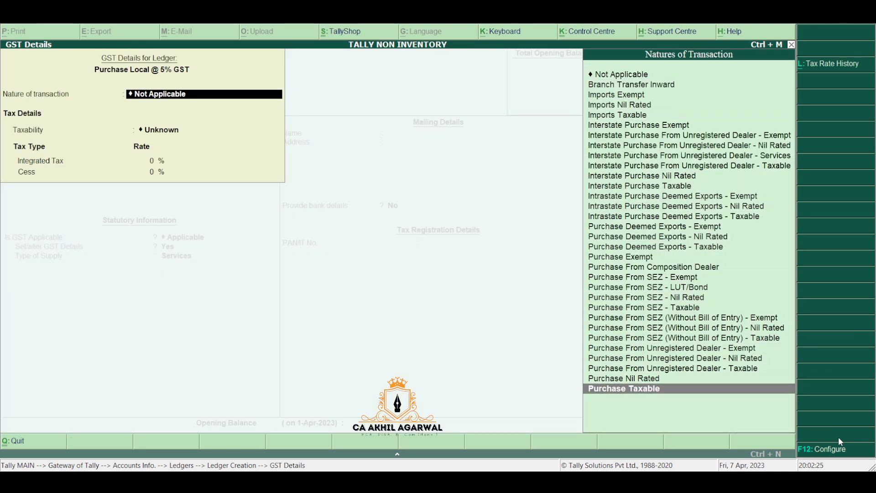
{"action": "key", "text": "Return"}
{"action": "type", "text": "5"}
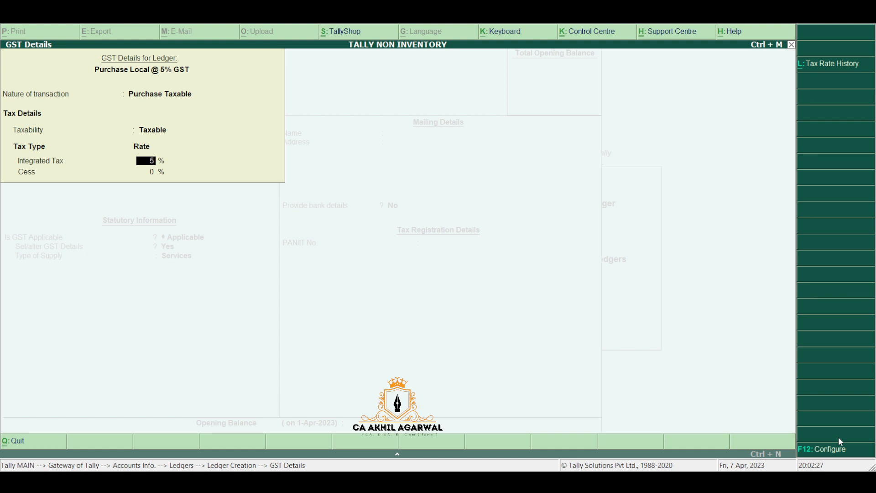
{"action": "key", "text": "Return"}
{"action": "key", "text": "Return"}
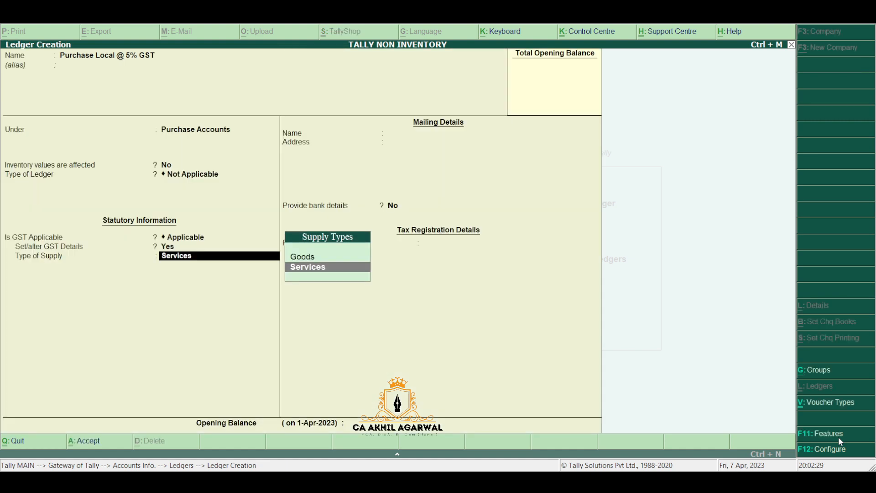
{"action": "key", "text": "Return"}
{"action": "key", "text": "Return"}
{"action": "key", "text": "Return"}
{"action": "key", "text": "Return"}
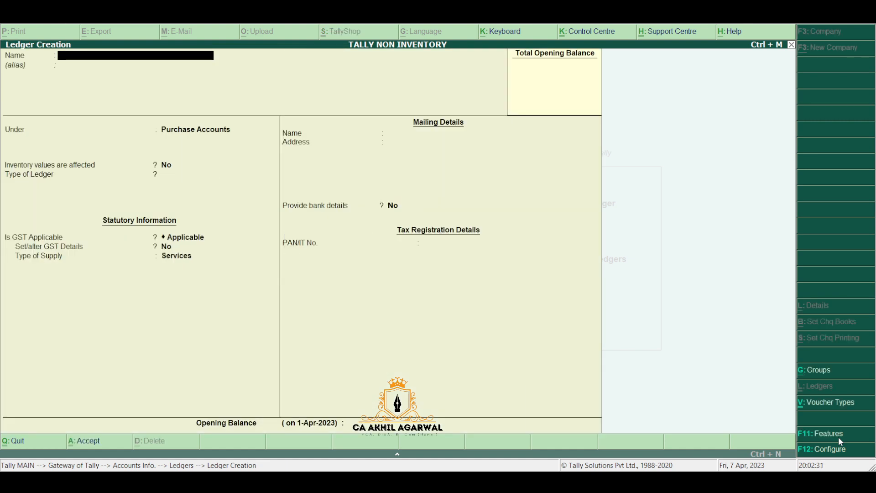
Step: Enter the ledger name Purchase Interstate 5% and keep the default group and type
{"action": "type", "text": "Purchas"}
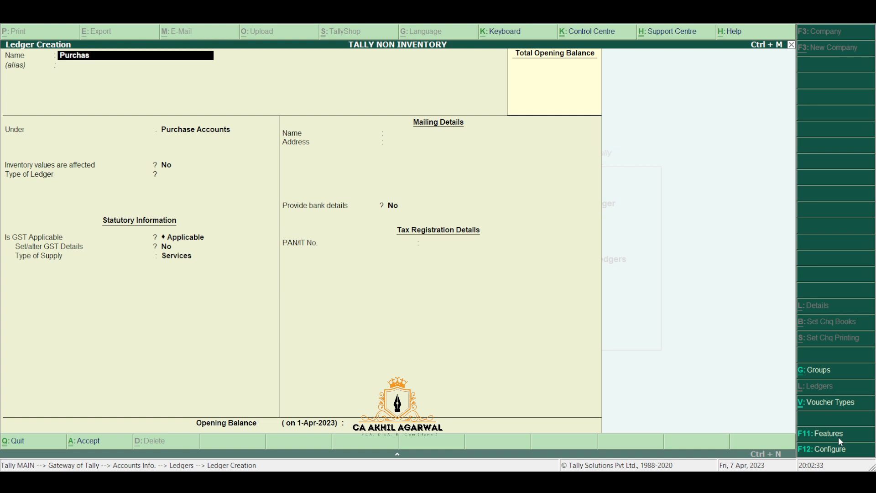
{"action": "type", "text": "e Interstate 5%"}
{"action": "key", "text": "BackSpace"}
{"action": "key", "text": "BackSpace"}
{"action": "key", "text": "BackSpace"}
{"action": "type", "text": "5%"}
{"action": "key", "text": "Return"}
{"action": "key", "text": "Return"}
{"action": "key", "text": "Return"}
{"action": "key", "text": "Return"}
{"action": "key", "text": "Return"}
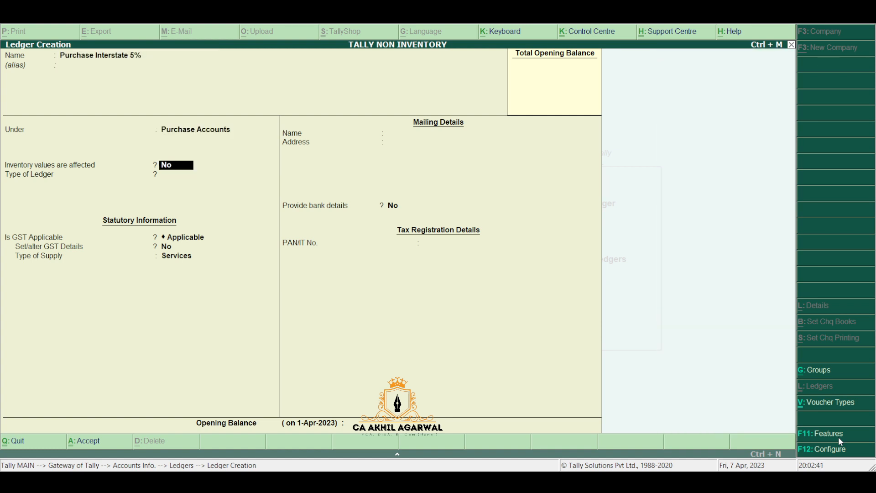
Step: Set its GST nature to Interstate Purchase Taxable at 5% IGST with Goods supply type
{"action": "key", "text": "Return"}
{"action": "key", "text": "y"}
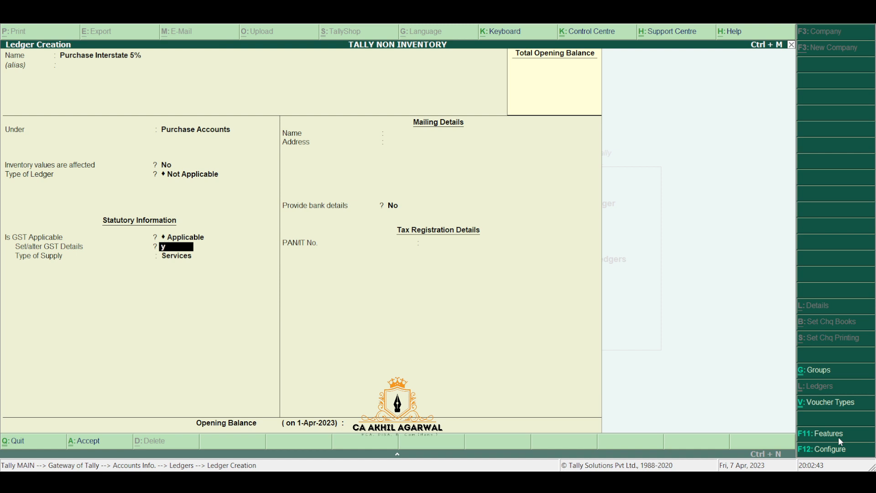
{"action": "key", "text": "Return"}
{"action": "key", "text": "Down"}
{"action": "key", "text": "Down"}
{"action": "key", "text": "Down"}
{"action": "key", "text": "Down"}
{"action": "key", "text": "Down"}
{"action": "key", "text": "Down"}
{"action": "key", "text": "Down"}
{"action": "key", "text": "Down"}
{"action": "key", "text": "Down"}
{"action": "key", "text": "Down"}
{"action": "key", "text": "Down"}
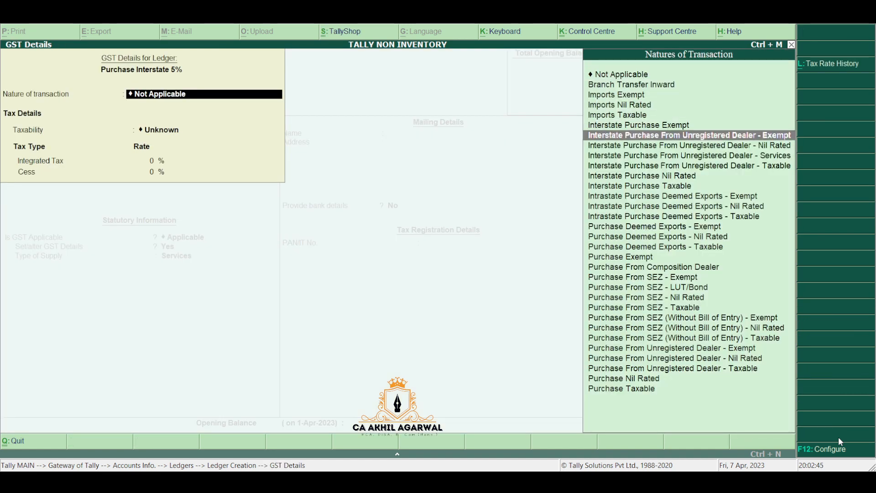
{"action": "key", "text": "Return"}
{"action": "type", "text": "5"}
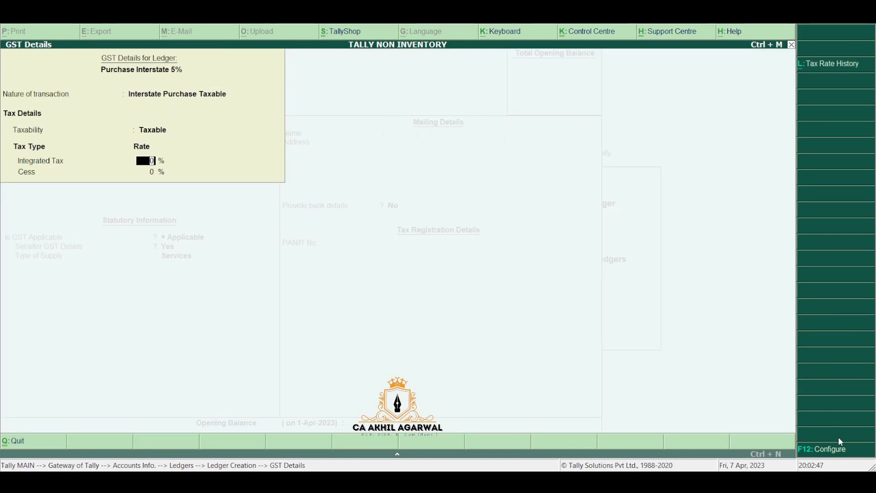
{"action": "key", "text": "Return"}
{"action": "key", "text": "Return"}
{"action": "key", "text": "Up"}
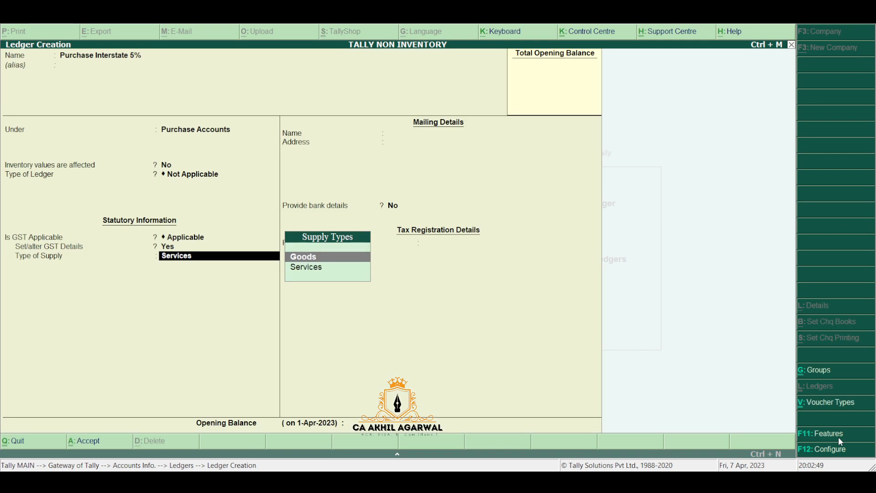
{"action": "key", "text": "Return"}
{"action": "key", "text": "Return"}
{"action": "key", "text": "Return"}
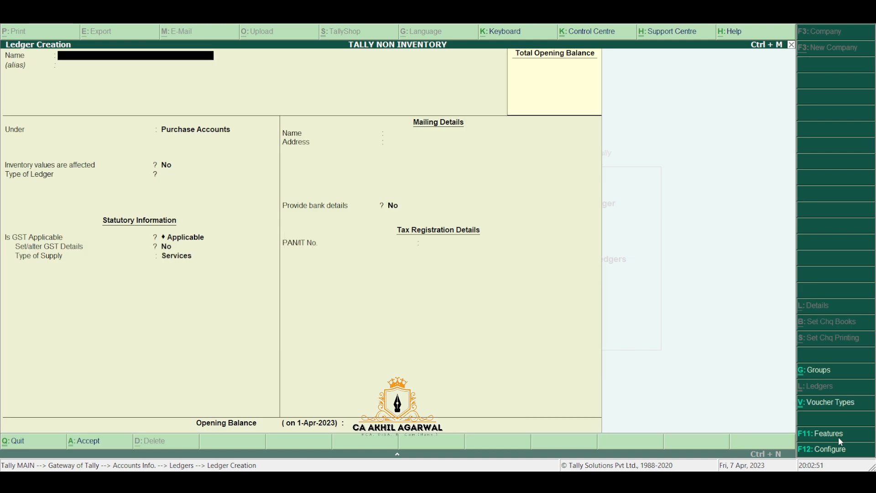
Step: Create ledger Purchase Local 12% with GST nature Purchase Taxable
{"action": "type", "text": "Purchase 12%"}
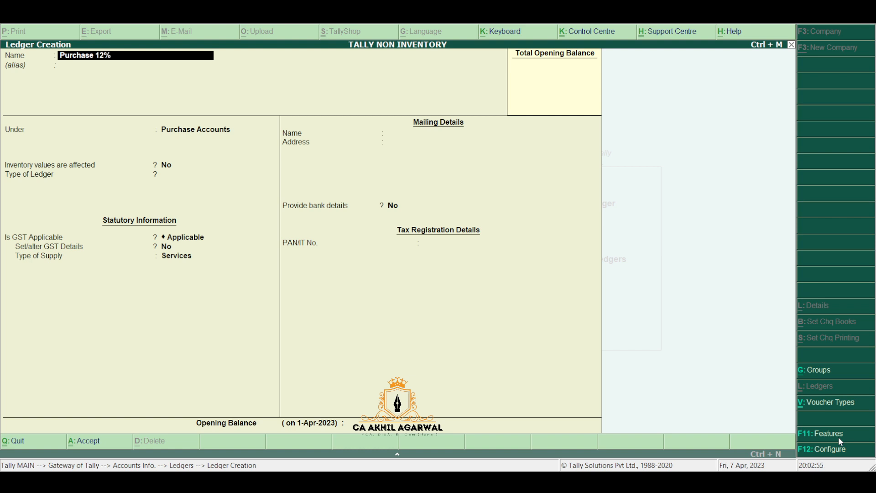
{"action": "type", "text": " Loc"}
{"action": "key", "text": "BackSpace"}
{"action": "key", "text": "BackSpace"}
{"action": "key", "text": "BackSpace"}
{"action": "key", "text": "BackSpace"}
{"action": "key", "text": "BackSpace"}
{"action": "key", "text": "BackSpace"}
{"action": "key", "text": "BackSpace"}
{"action": "key", "text": "BackSpace"}
{"action": "type", "text": "Local 12%"}
{"action": "key", "text": "Return"}
{"action": "key", "text": "Return"}
{"action": "key", "text": "Return"}
{"action": "key", "text": "Return"}
{"action": "key", "text": "Return"}
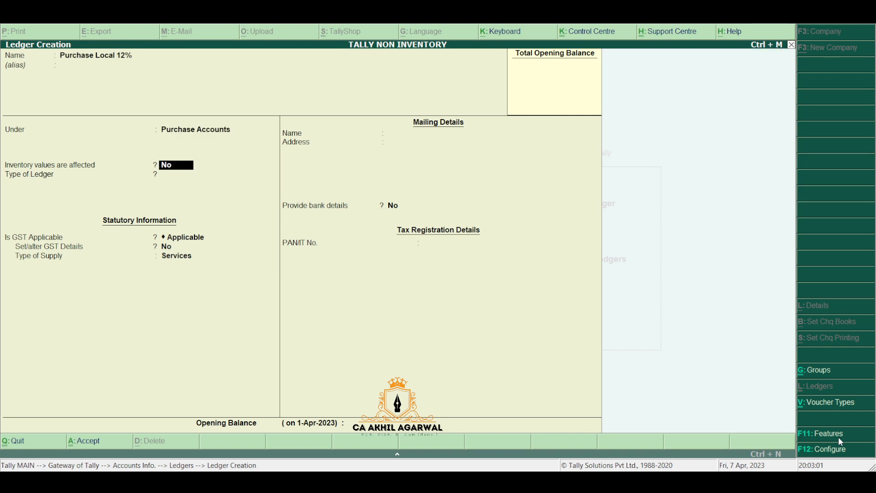
{"action": "key", "text": "Return"}
{"action": "key", "text": "y"}
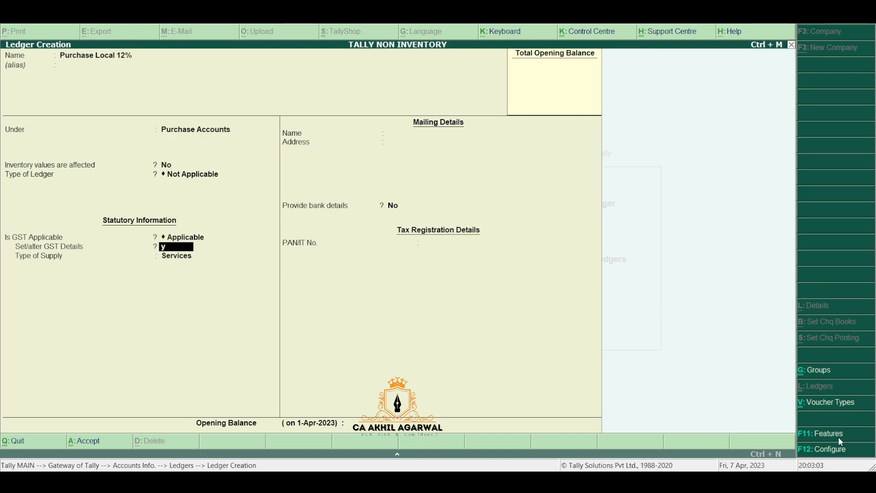
{"action": "key", "text": "Return"}
{"action": "key", "text": "Down"}
{"action": "key", "text": "Down"}
{"action": "key", "text": "Down"}
{"action": "key", "text": "Down"}
{"action": "key", "text": "Down"}
{"action": "key", "text": "Down"}
{"action": "key", "text": "Down"}
{"action": "key", "text": "Down"}
{"action": "key", "text": "Down"}
{"action": "key", "text": "Down"}
{"action": "key", "text": "Down"}
{"action": "key", "text": "Down"}
{"action": "key", "text": "Down"}
{"action": "key", "text": "Down"}
{"action": "key", "text": "Down"}
{"action": "key", "text": "Down"}
{"action": "key", "text": "Down"}
{"action": "key", "text": "Down"}
{"action": "key", "text": "Down"}
{"action": "key", "text": "Down"}
{"action": "key", "text": "Down"}
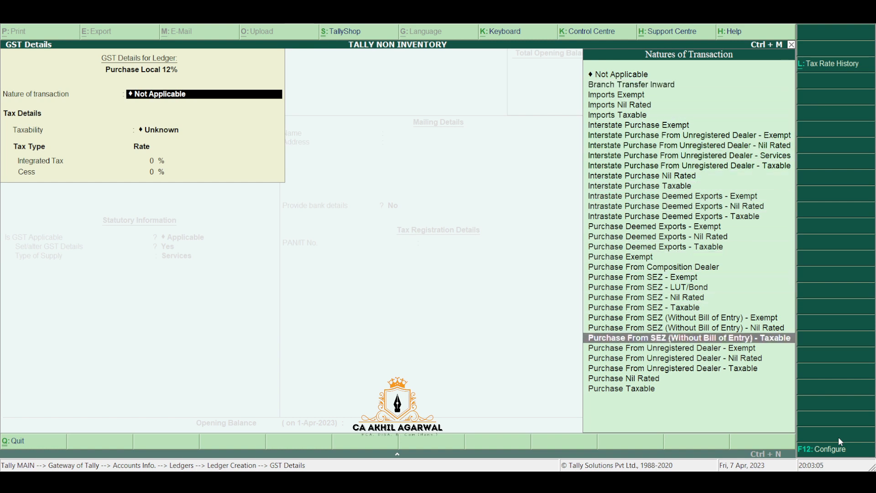
{"action": "key", "text": "Return"}
{"action": "key", "text": "Return"}
{"action": "key", "text": "Return"}
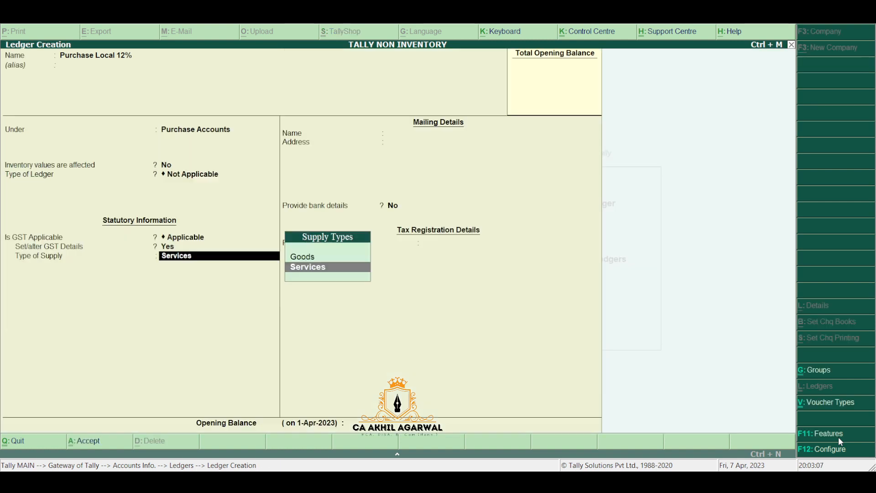
{"action": "key", "text": "Return"}
{"action": "key", "text": "Return"}
{"action": "key", "text": "Return"}
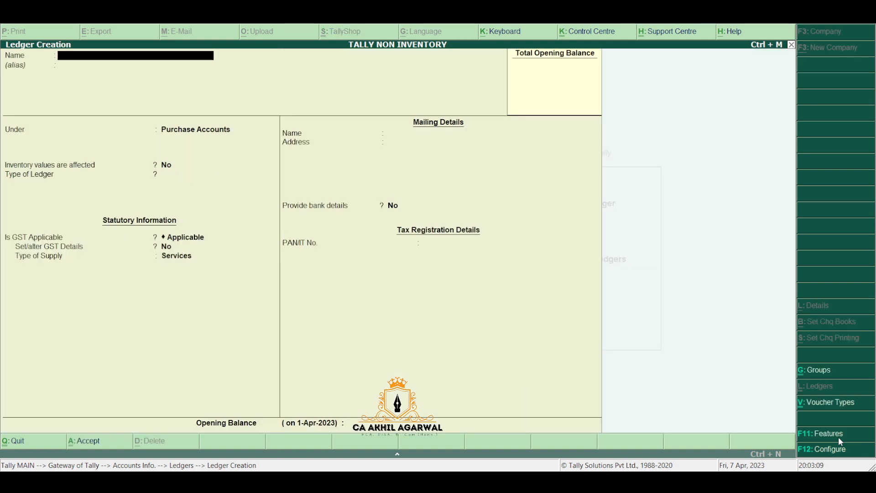
Step: Create ledger Purchase Interstate 12% as Interstate Purchase Taxable goods at 12% IGST and save it
{"action": "type", "text": "Purchase"}
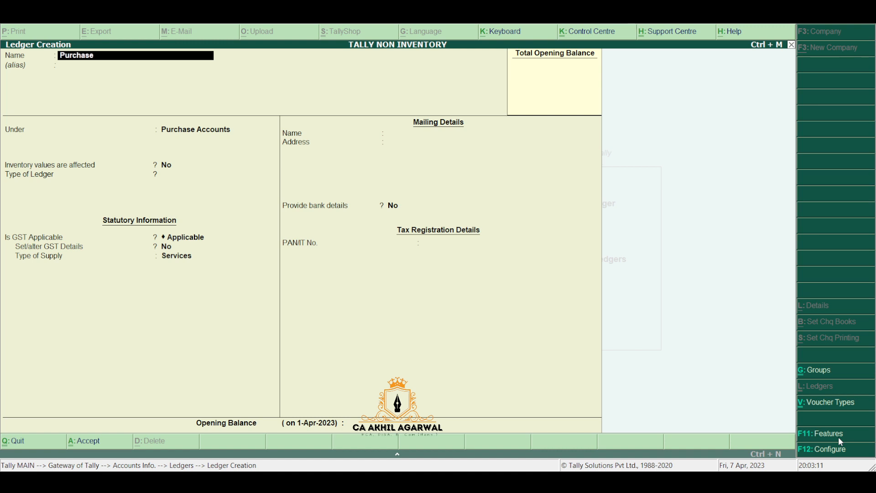
{"action": "type", "text": " Interstate 12%"}
{"action": "key", "text": "Return"}
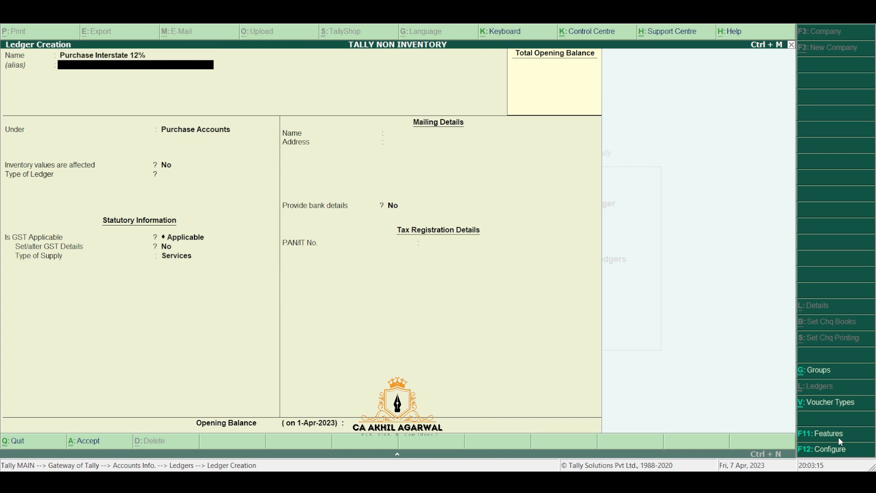
{"action": "key", "text": "Return"}
{"action": "key", "text": "Return"}
{"action": "key", "text": "Return"}
{"action": "key", "text": "Return"}
{"action": "key", "text": "Return"}
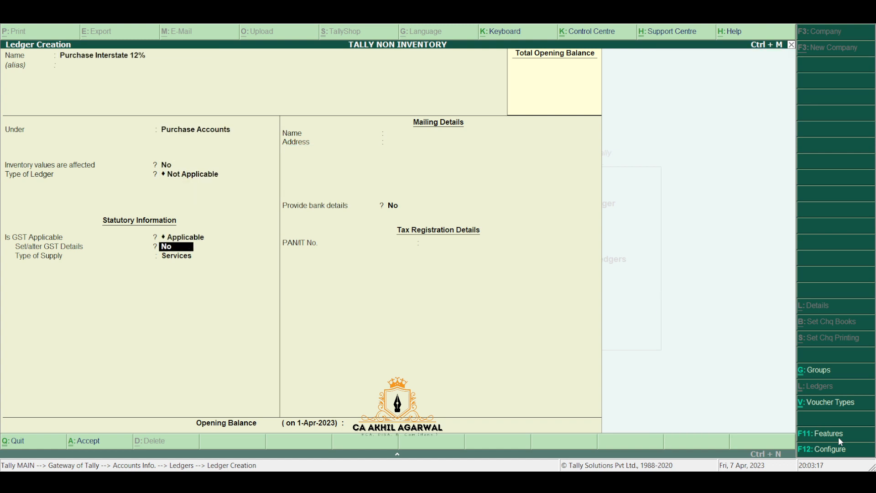
{"action": "key", "text": "y"}
{"action": "key", "text": "Down"}
{"action": "key", "text": "Down"}
{"action": "key", "text": "Down"}
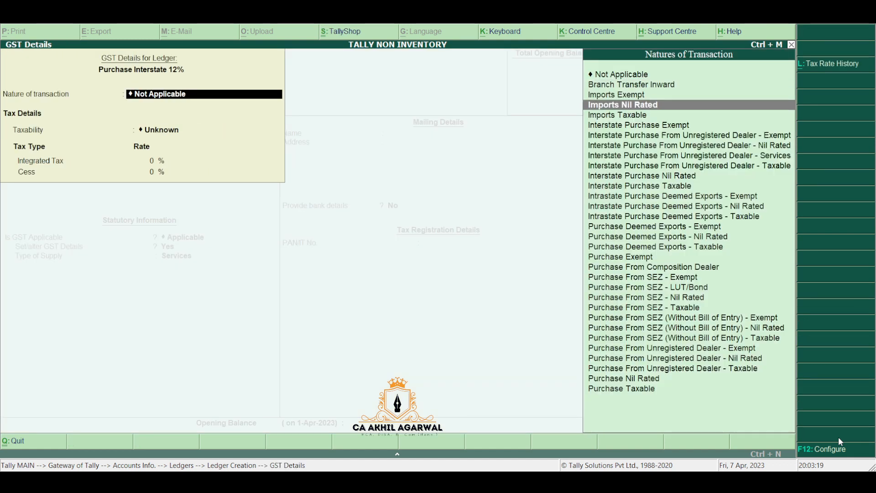
{"action": "key", "text": "Down"}
{"action": "key", "text": "Down"}
{"action": "key", "text": "Down"}
{"action": "key", "text": "Down"}
{"action": "key", "text": "Down"}
{"action": "key", "text": "Down"}
{"action": "key", "text": "Down"}
{"action": "key", "text": "Down"}
{"action": "key", "text": "Return"}
{"action": "type", "text": "12"}
{"action": "key", "text": "Return"}
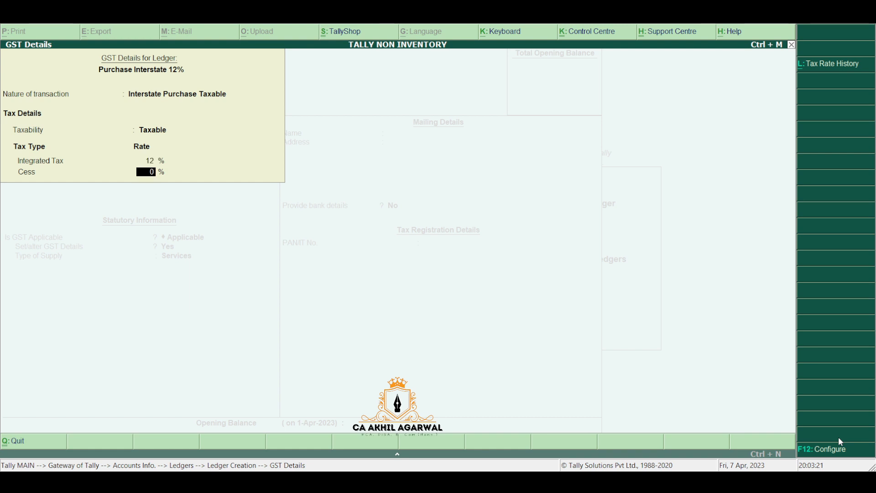
{"action": "key", "text": "Return"}
{"action": "key", "text": "Up"}
{"action": "key", "text": "Return"}
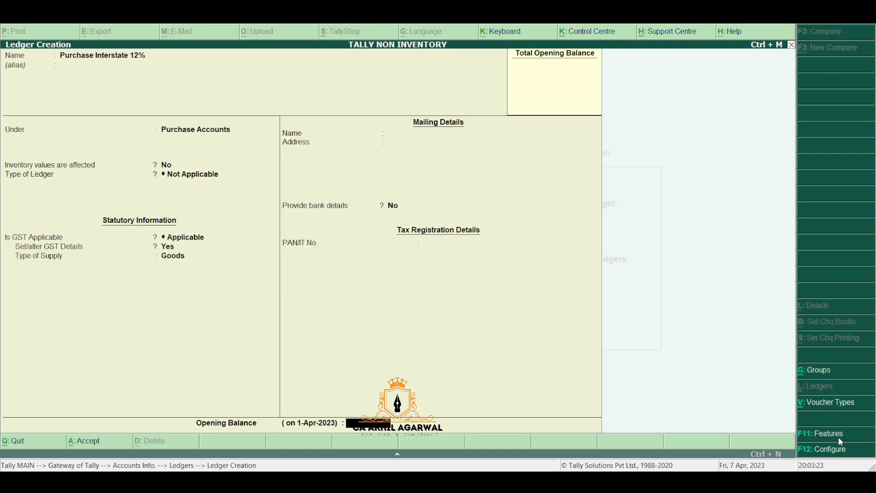
{"action": "key", "text": "Return"}
{"action": "key", "text": "y"}
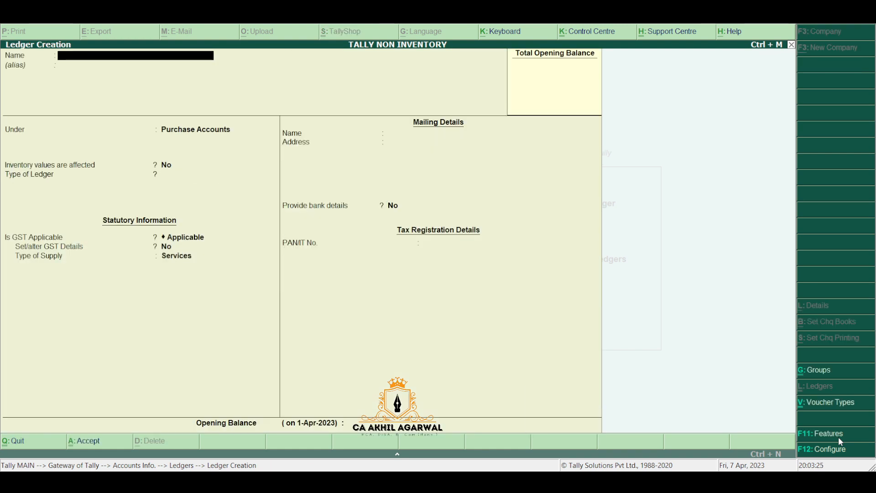
Step: Name a ledger Sales Local 5% under Sales Accounts, inventory values not affected
{"action": "type", "text": "Sales Local 5%"}
{"action": "key", "text": "Return"}
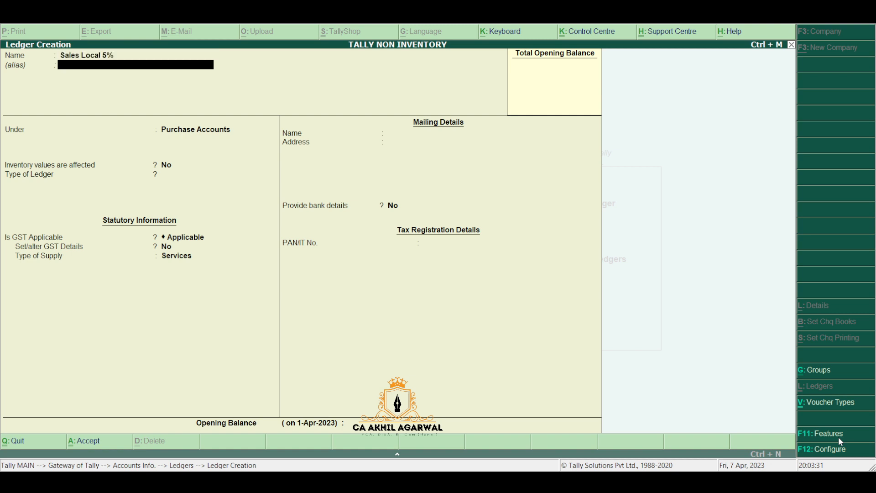
{"action": "key", "text": "Return"}
{"action": "type", "text": "Sal"}
{"action": "key", "text": "Return"}
{"action": "key", "text": "n"}
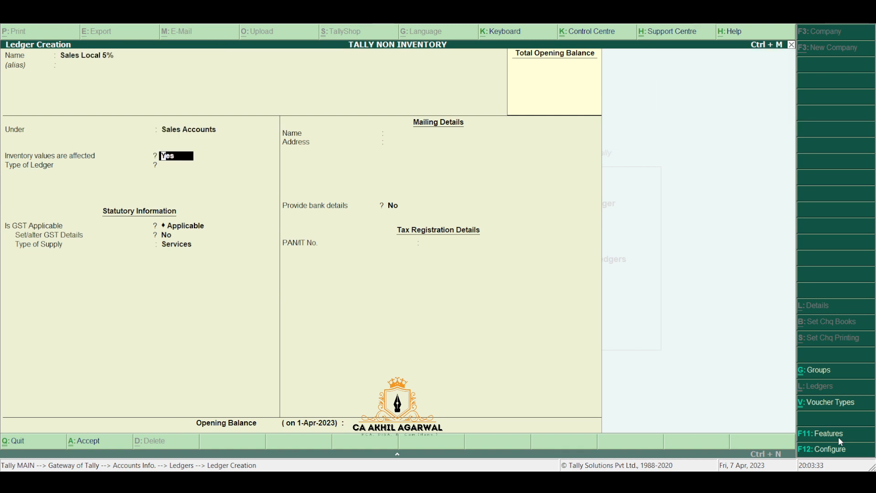
{"action": "key", "text": "Return"}
{"action": "key", "text": "Return"}
Step: Set its GST nature of transaction to Sales Taxable and save the ledger
{"action": "key", "text": "Return"}
{"action": "key", "text": "y"}
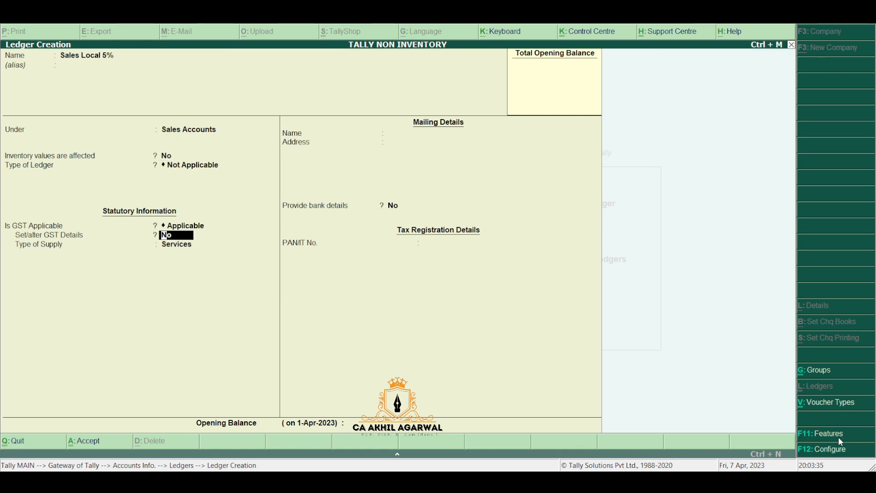
{"action": "key", "text": "Return"}
{"action": "key", "text": "Down"}
{"action": "key", "text": "Down"}
{"action": "key", "text": "Down"}
{"action": "key", "text": "Down"}
{"action": "key", "text": "Down"}
{"action": "key", "text": "Down"}
{"action": "key", "text": "Down"}
{"action": "key", "text": "Down"}
{"action": "key", "text": "Down"}
{"action": "key", "text": "Down"}
{"action": "key", "text": "Down"}
{"action": "key", "text": "Down"}
{"action": "key", "text": "Down"}
{"action": "key", "text": "Down"}
{"action": "key", "text": "Down"}
{"action": "key", "text": "Down"}
{"action": "key", "text": "Down"}
{"action": "key", "text": "Down"}
{"action": "key", "text": "Down"}
{"action": "key", "text": "Down"}
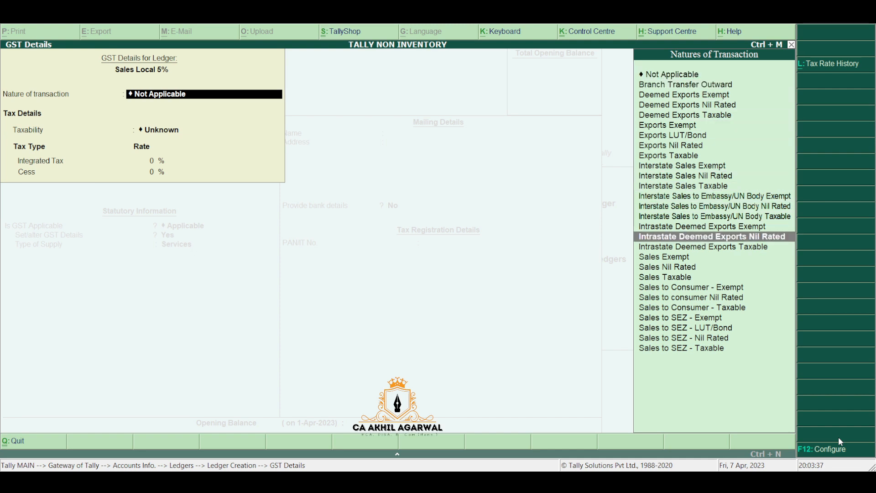
{"action": "key", "text": "Up"}
{"action": "key", "text": "Return"}
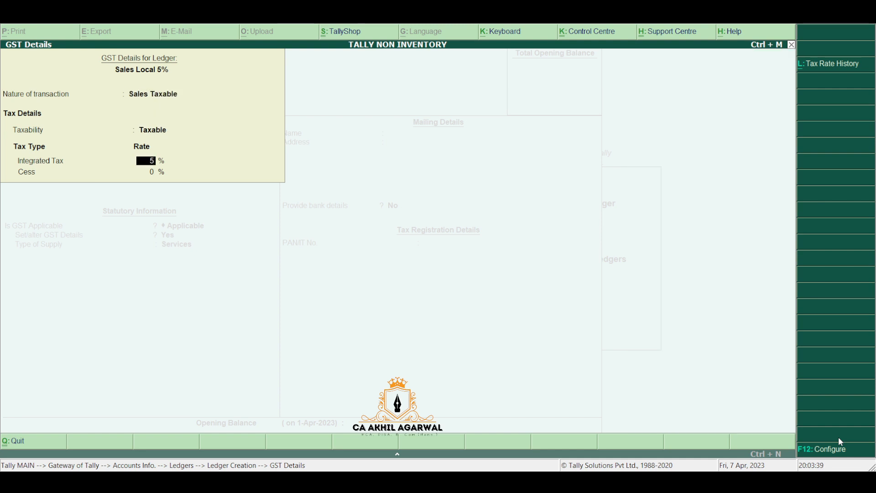
{"action": "key", "text": "Return"}
{"action": "key", "text": "Return"}
{"action": "key", "text": "Return"}
{"action": "key", "text": "Return"}
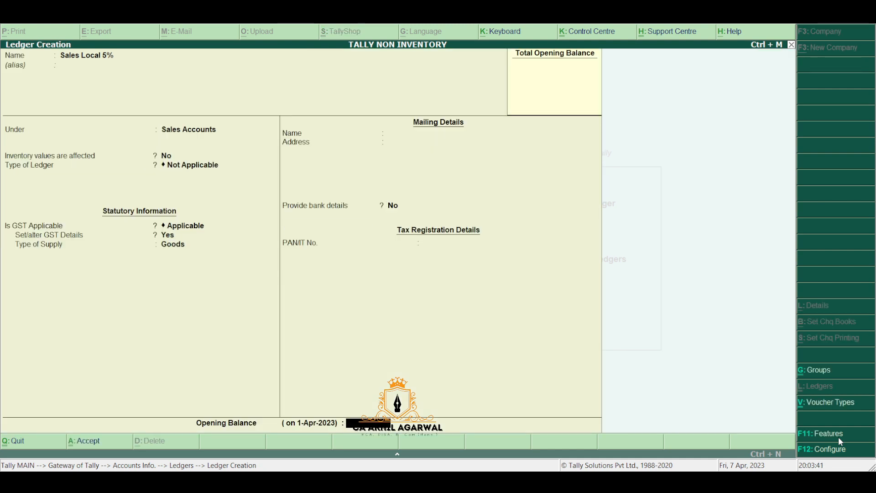
{"action": "key", "text": "Return"}
{"action": "key", "text": "Return"}
Step: Create ledger Sales Interstate 5% under Sales Accounts with GST details turned on
{"action": "type", "text": "Sales"}
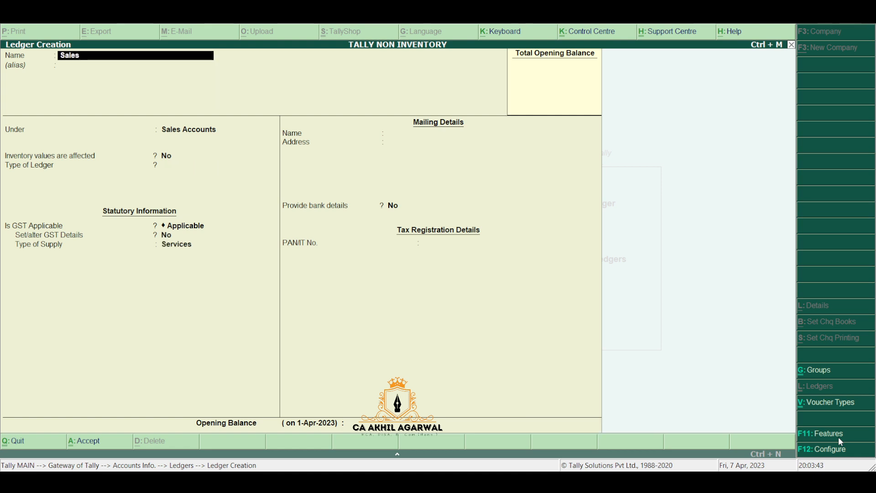
{"action": "type", "text": " Interstate 5%"}
{"action": "key", "text": "Return"}
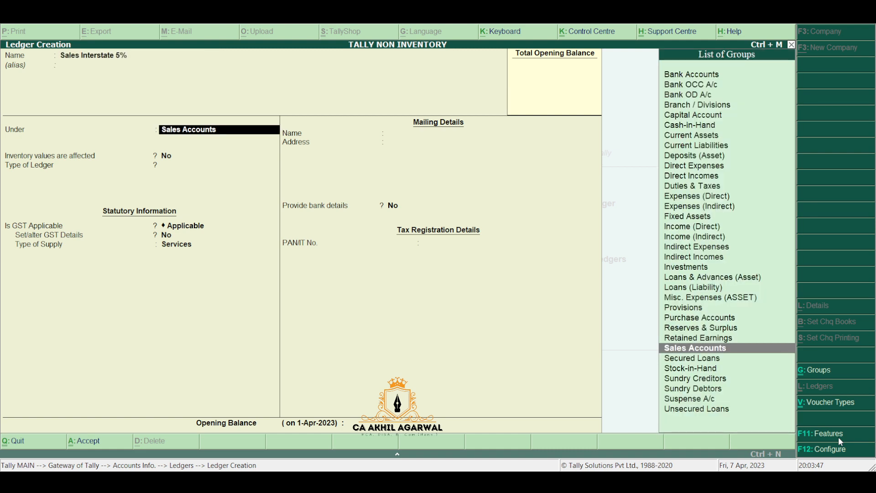
{"action": "key", "text": "Return"}
{"action": "key", "text": "Return"}
{"action": "key", "text": "Return"}
{"action": "key", "text": "Return"}
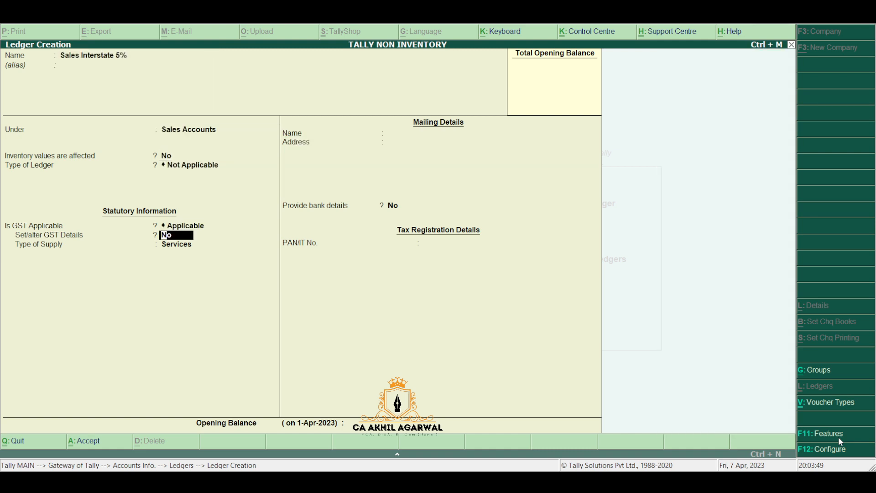
{"action": "key", "text": "y"}
{"action": "key", "text": "Return"}
Step: Set it to Interstate Sales Taxable at 5% IGST with Goods supply, save, and begin Sales 12% Local
{"action": "key", "text": "Down"}
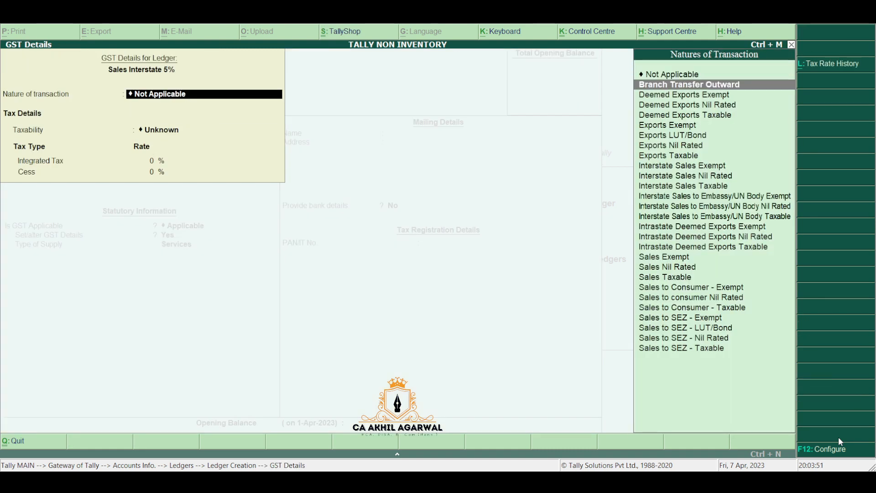
{"action": "key", "text": "Down"}
{"action": "key", "text": "Down"}
{"action": "key", "text": "Down"}
{"action": "key", "text": "Down"}
{"action": "key", "text": "Down"}
{"action": "key", "text": "Down"}
{"action": "key", "text": "Down"}
{"action": "key", "text": "Down"}
{"action": "key", "text": "Down"}
{"action": "key", "text": "Down"}
{"action": "key", "text": "Down"}
{"action": "key", "text": "Down"}
{"action": "key", "text": "Down"}
{"action": "key", "text": "Down"}
{"action": "key", "text": "Down"}
{"action": "key", "text": "Down"}
{"action": "key", "text": "Down"}
{"action": "key", "text": "Down"}
{"action": "key", "text": "Up"}
{"action": "key", "text": "Up"}
{"action": "key", "text": "Up"}
{"action": "key", "text": "Up"}
{"action": "key", "text": "Up"}
{"action": "key", "text": "Up"}
{"action": "key", "text": "Up"}
{"action": "key", "text": "Up"}
{"action": "key", "text": "Up"}
{"action": "key", "text": "Up"}
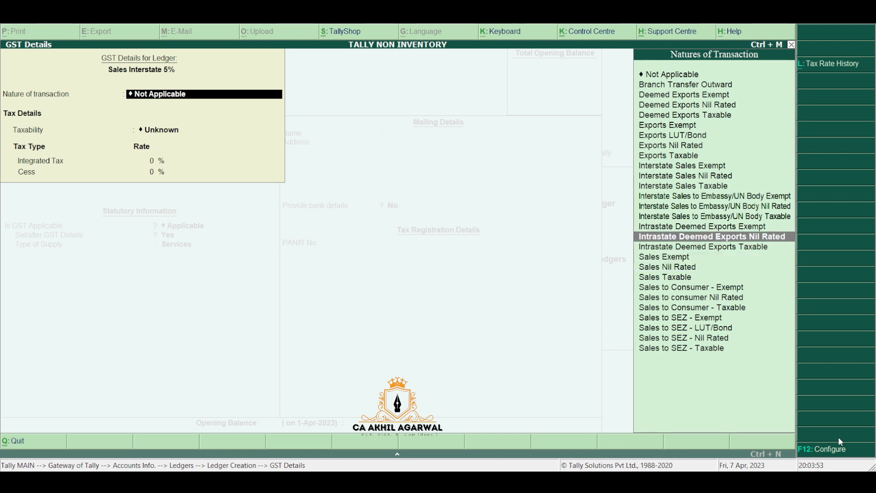
{"action": "key", "text": "Down"}
{"action": "key", "text": "Down"}
{"action": "key", "text": "Return"}
{"action": "type", "text": "5"}
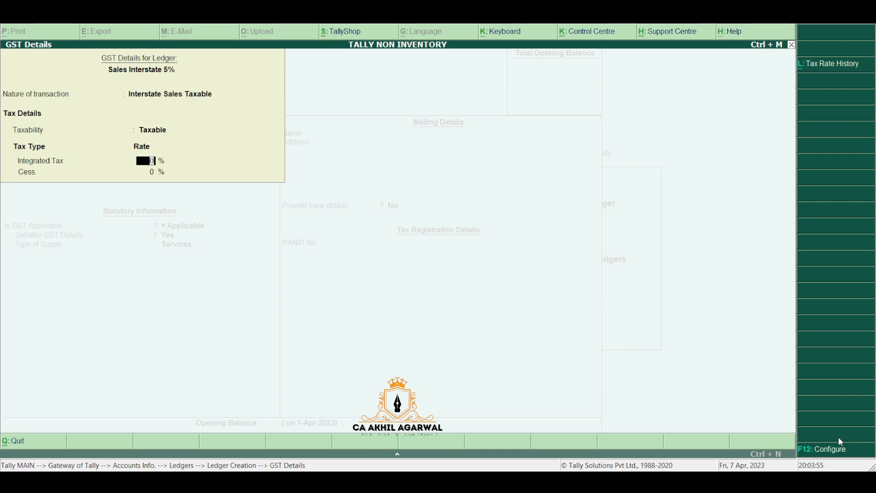
{"action": "key", "text": "Return"}
{"action": "key", "text": "Return"}
{"action": "key", "text": "Up"}
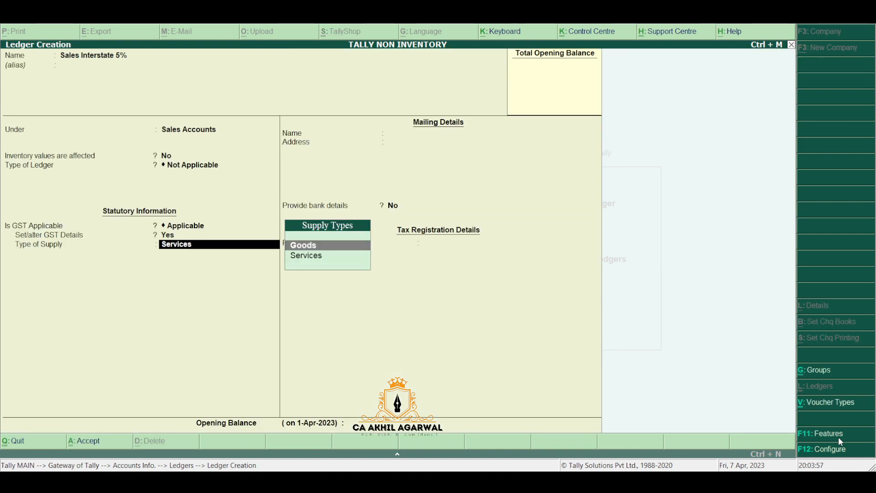
{"action": "key", "text": "Return"}
{"action": "key", "text": "Return"}
{"action": "key", "text": "Return"}
{"action": "key", "text": "Return"}
{"action": "type", "text": "Sa"}
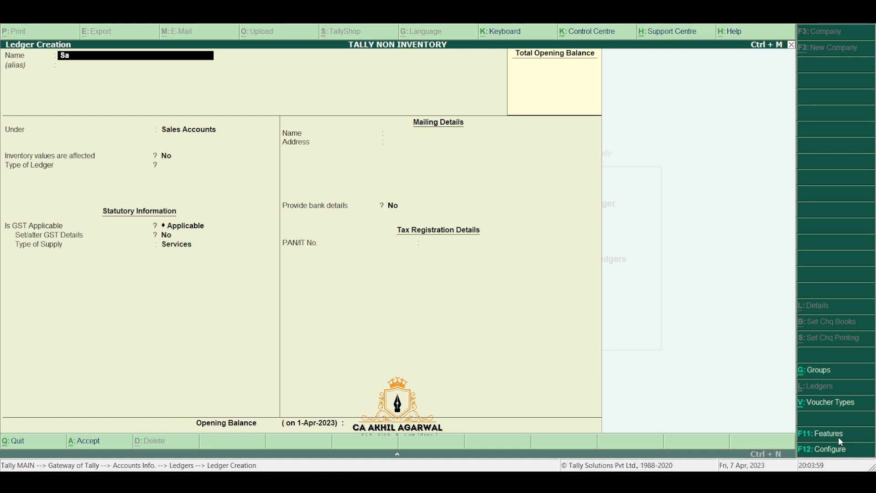
{"action": "type", "text": "les 12% Local"}
Step: Save Sales 12% Local under Sales Accounts as Sales Taxable GST at a 12% rate
{"action": "key", "text": "Return"}
{"action": "key", "text": "Return"}
{"action": "key", "text": "Return"}
{"action": "key", "text": "Return"}
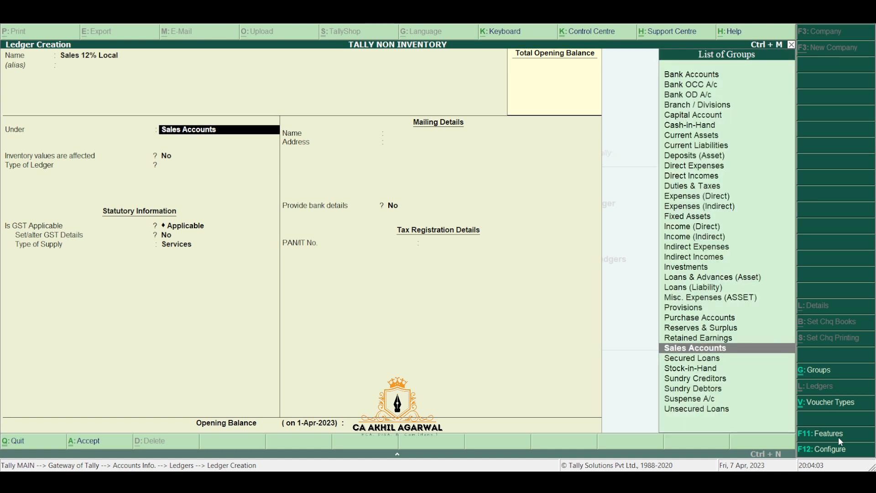
{"action": "key", "text": "Return"}
{"action": "key", "text": "Return"}
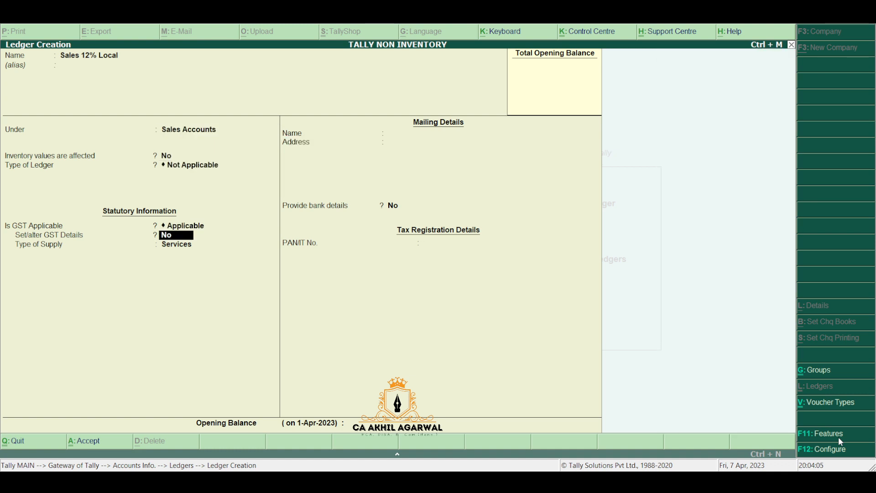
{"action": "key", "text": "y"}
{"action": "key", "text": "Down"}
{"action": "key", "text": "Down"}
{"action": "key", "text": "Down"}
{"action": "key", "text": "Down"}
{"action": "key", "text": "Down"}
{"action": "key", "text": "Down"}
{"action": "key", "text": "Down"}
{"action": "key", "text": "Down"}
{"action": "key", "text": "Down"}
{"action": "key", "text": "Down"}
{"action": "key", "text": "Down"}
{"action": "key", "text": "Down"}
{"action": "key", "text": "Down"}
{"action": "key", "text": "Down"}
{"action": "key", "text": "Down"}
{"action": "key", "text": "Down"}
{"action": "key", "text": "Down"}
{"action": "key", "text": "Down"}
{"action": "key", "text": "Down"}
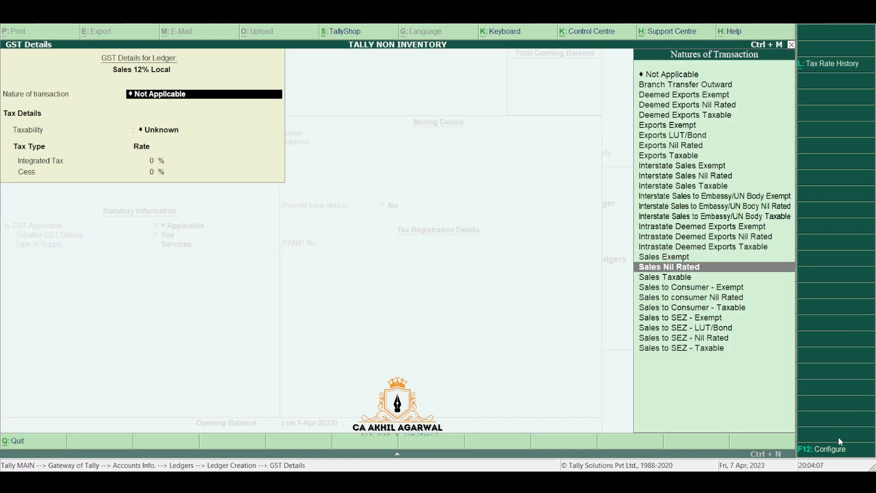
{"action": "key", "text": "Down"}
{"action": "key", "text": "Return"}
{"action": "type", "text": "12"}
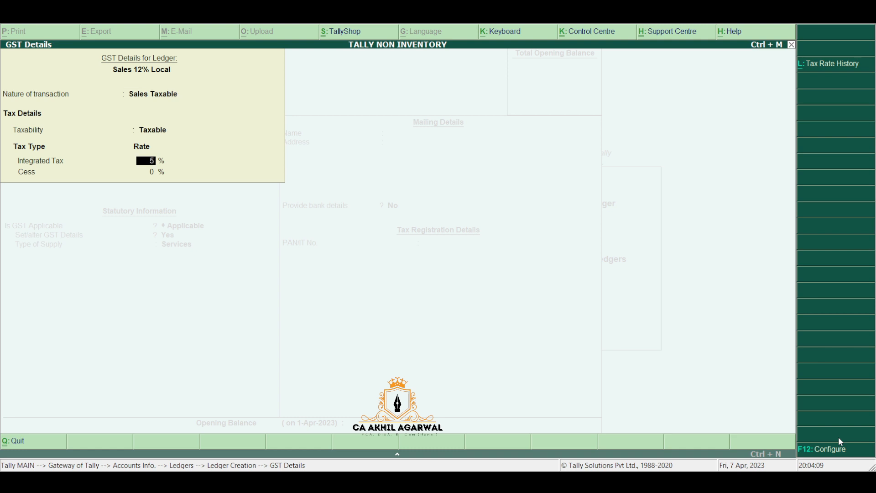
{"action": "key", "text": "Return"}
{"action": "key", "text": "Return"}
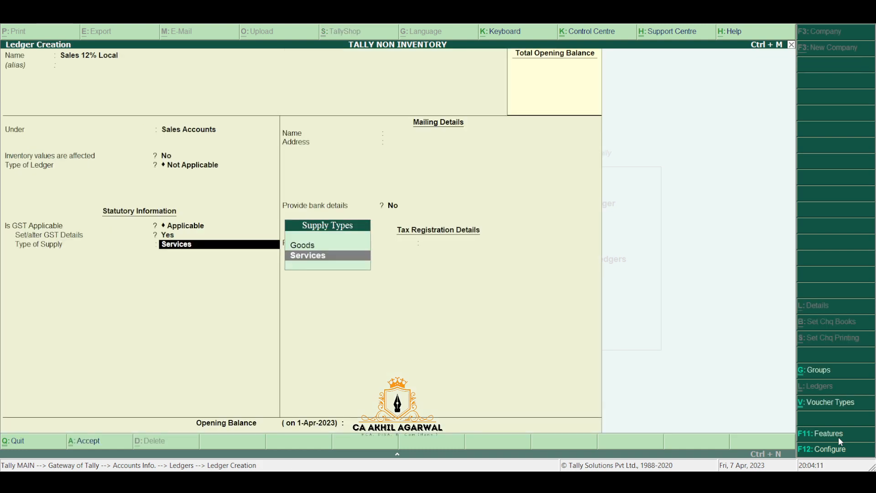
{"action": "key", "text": "Return"}
{"action": "key", "text": "Return"}
{"action": "key", "text": "Return"}
{"action": "key", "text": "Return"}
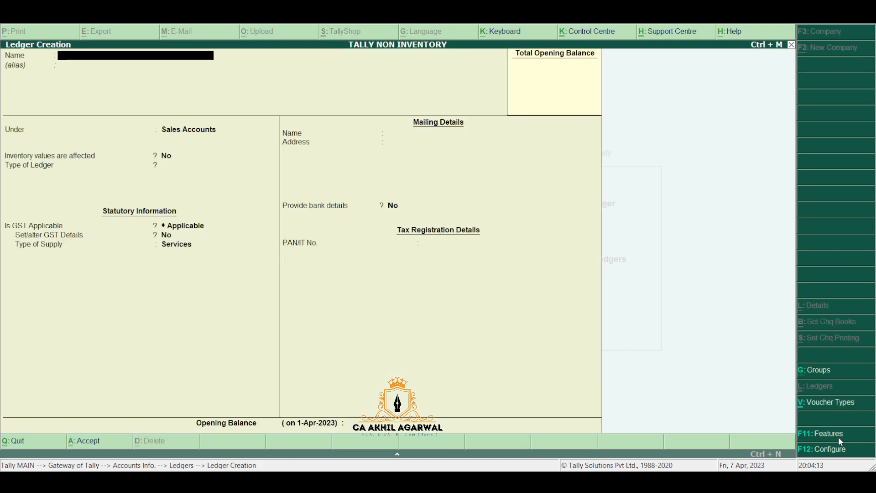
Step: Create Sales 12% Interstate as Interstate Sales Taxable at 12% integrated tax, Goods supply
{"action": "type", "text": "Sales 12%"}
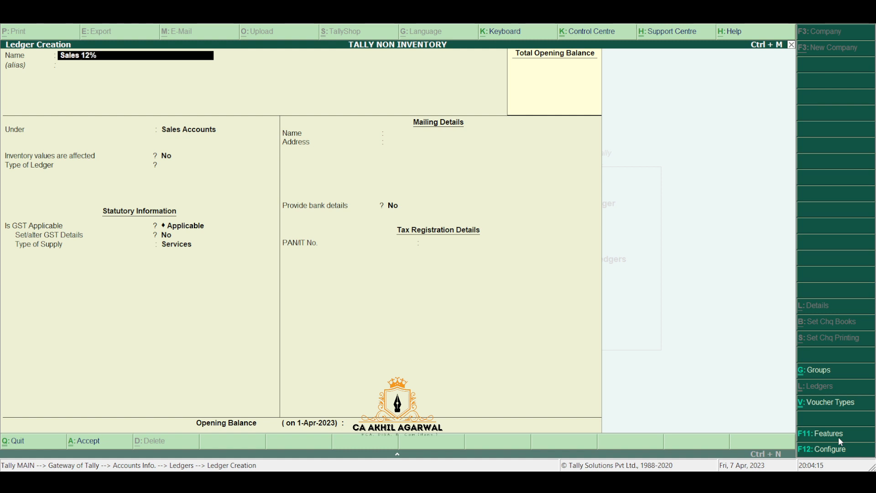
{"action": "type", "text": " Intersta"}
{"action": "key", "text": "Return"}
{"action": "key", "text": "Return"}
{"action": "key", "text": "Return"}
{"action": "key", "text": "Return"}
{"action": "key", "text": "Return"}
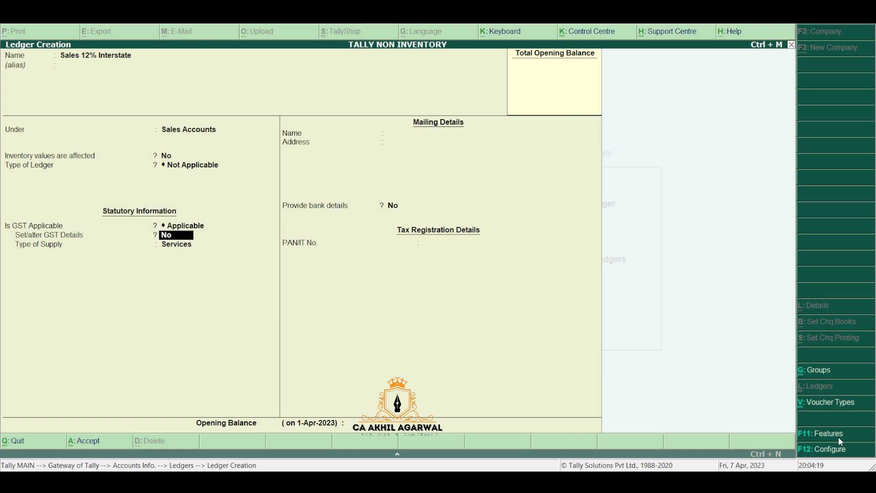
{"action": "key", "text": "y"}
{"action": "key", "text": "Down"}
{"action": "key", "text": "Down"}
{"action": "key", "text": "Down"}
{"action": "key", "text": "Down"}
{"action": "key", "text": "Down"}
{"action": "key", "text": "Down"}
{"action": "key", "text": "Down"}
{"action": "key", "text": "Down"}
{"action": "key", "text": "Down"}
{"action": "key", "text": "Down"}
{"action": "key", "text": "Down"}
{"action": "key", "text": "Down"}
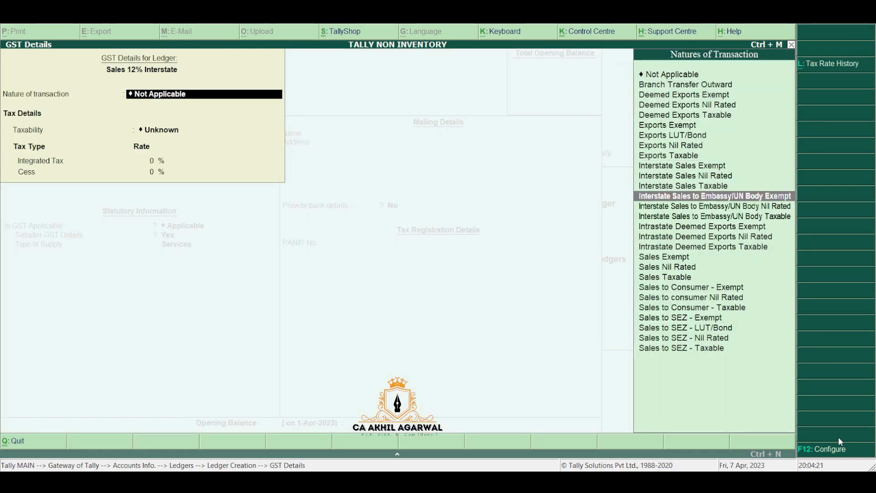
{"action": "key", "text": "Up"}
{"action": "key", "text": "Return"}
{"action": "type", "text": "12"}
{"action": "key", "text": "Return"}
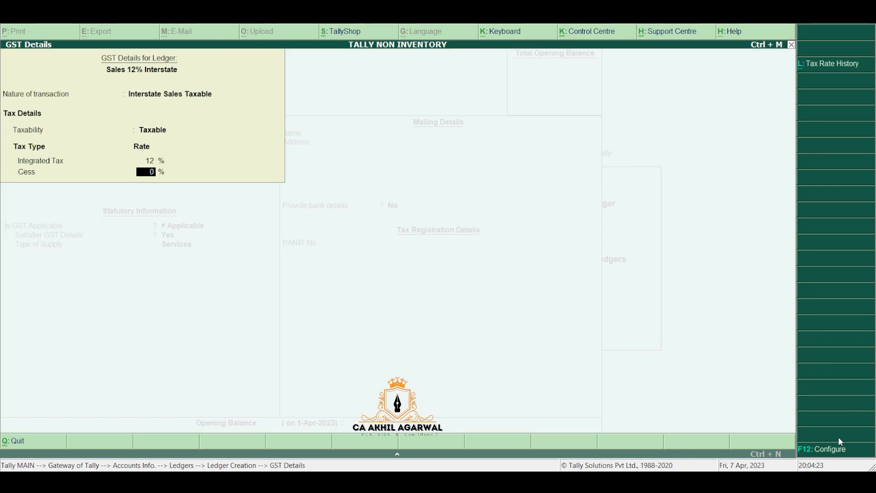
{"action": "key", "text": "Return"}
{"action": "key", "text": "Up"}
{"action": "key", "text": "Return"}
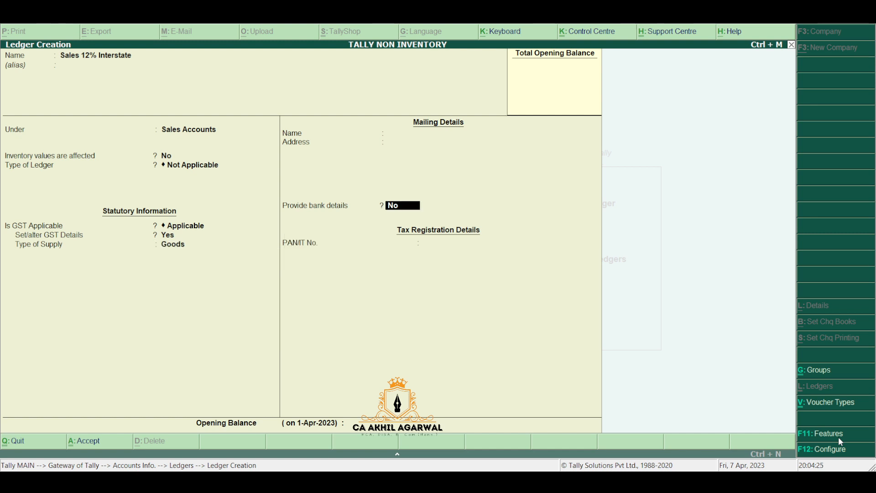
{"action": "key", "text": "Return"}
{"action": "key", "text": "Return"}
{"action": "key", "text": "Return"}
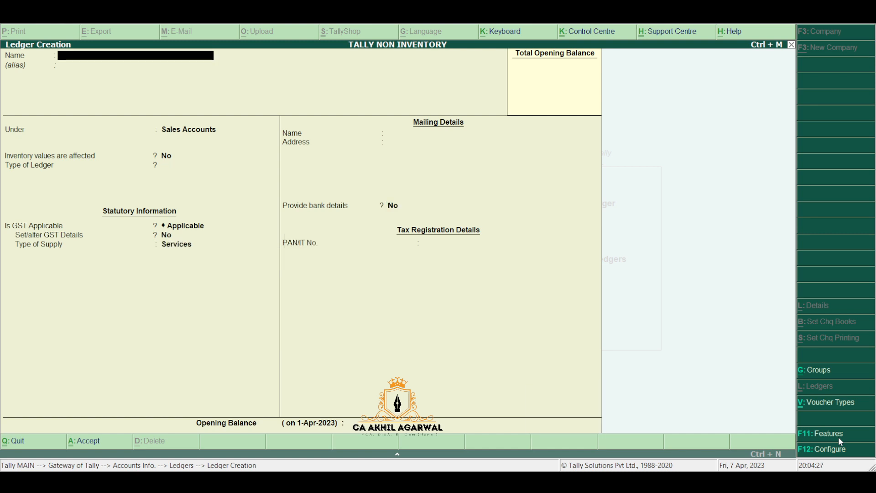
Step: Return to the Gateway and begin a new single ledger named CGST
{"action": "key", "text": "Escape"}
{"action": "key", "text": "Escape"}
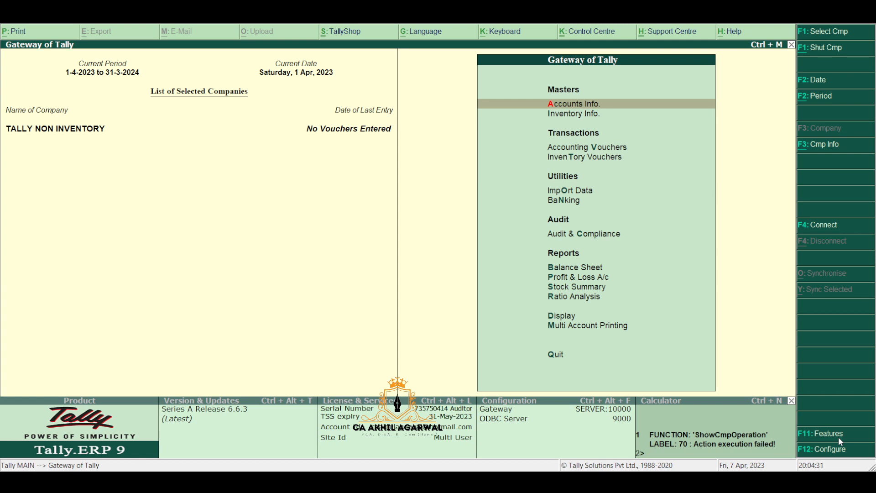
{"action": "key", "text": "Return"}
{"action": "key", "text": "Down"}
{"action": "key", "text": "Return"}
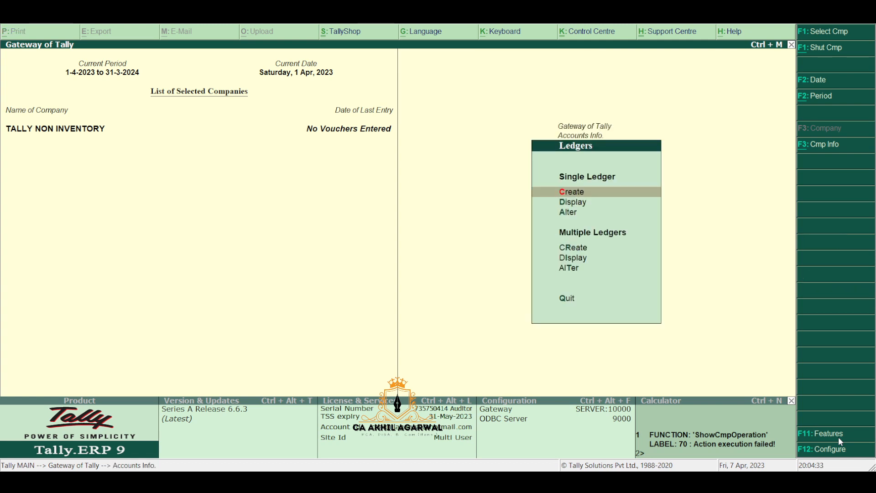
{"action": "key", "text": "Return"}
{"action": "type", "text": "CGST"}
{"action": "key", "text": "Return"}
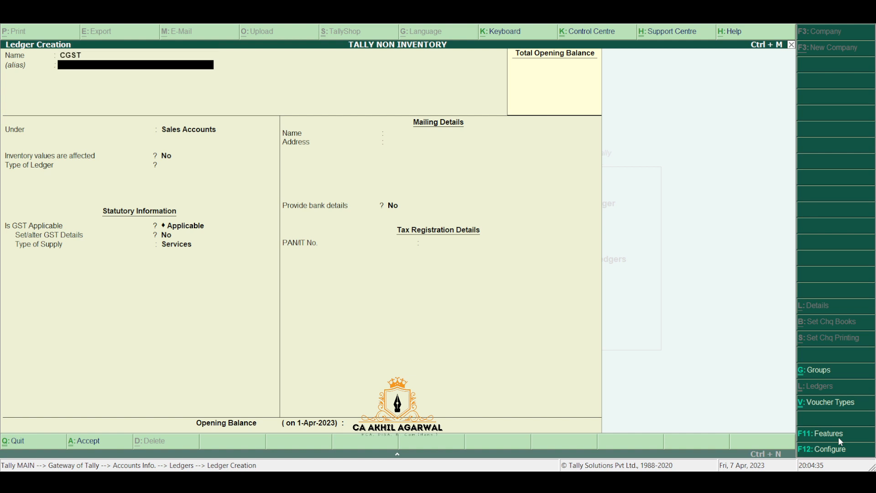
Step: Put CGST under Duties & Taxes with duty type GST and tax type Central Tax
{"action": "key", "text": "Return"}
{"action": "type", "text": "DU"}
{"action": "key", "text": "Return"}
{"action": "key", "text": "Up"}
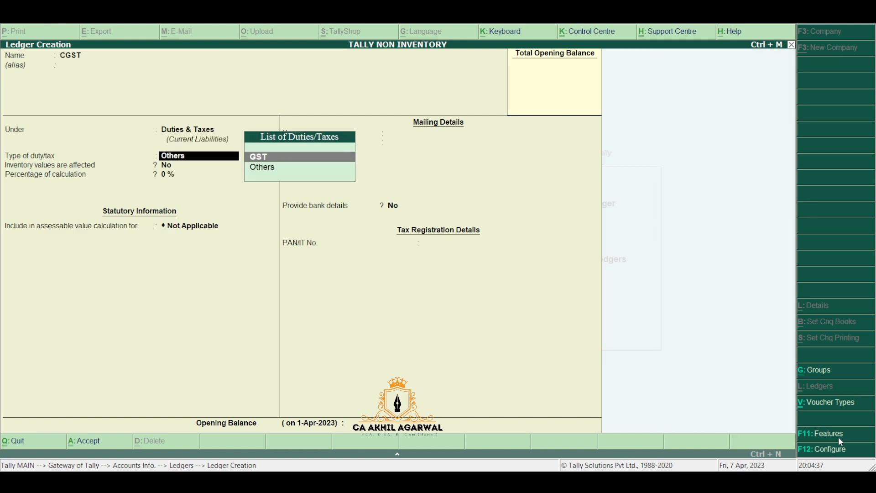
{"action": "key", "text": "Return"}
{"action": "key", "text": "Return"}
{"action": "key", "text": "Return"}
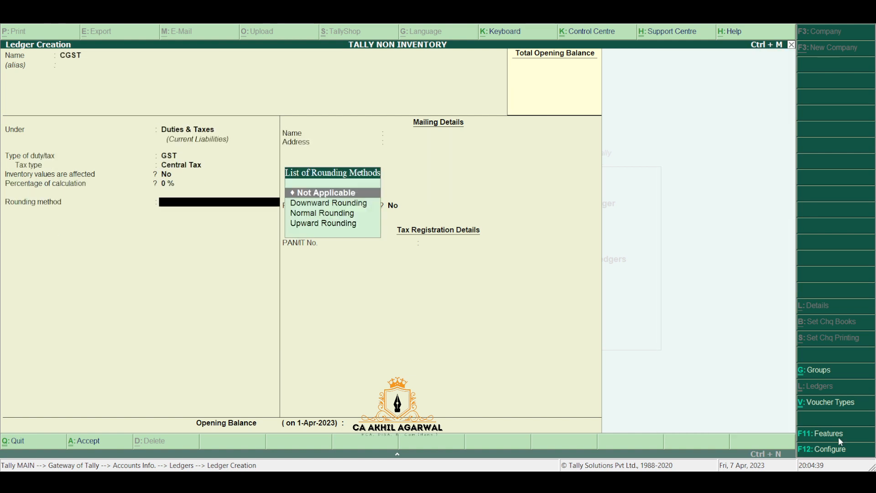
{"action": "key", "text": "Return"}
{"action": "key", "text": "Return"}
Step: Save CGST, then create the SGST ledger as a GST duty with tax type State Tax
{"action": "key", "text": "Return"}
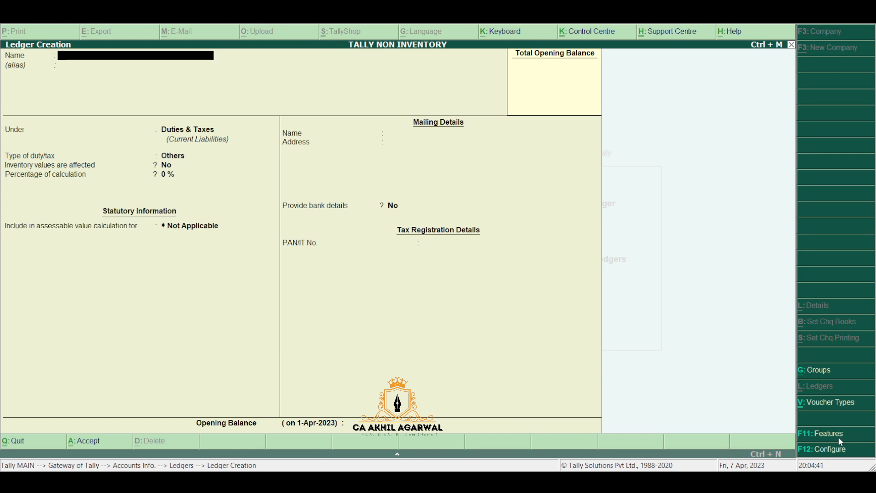
{"action": "type", "text": "SGST"}
{"action": "key", "text": "Return"}
{"action": "key", "text": "Return"}
{"action": "key", "text": "Return"}
{"action": "key", "text": "Up"}
{"action": "key", "text": "Return"}
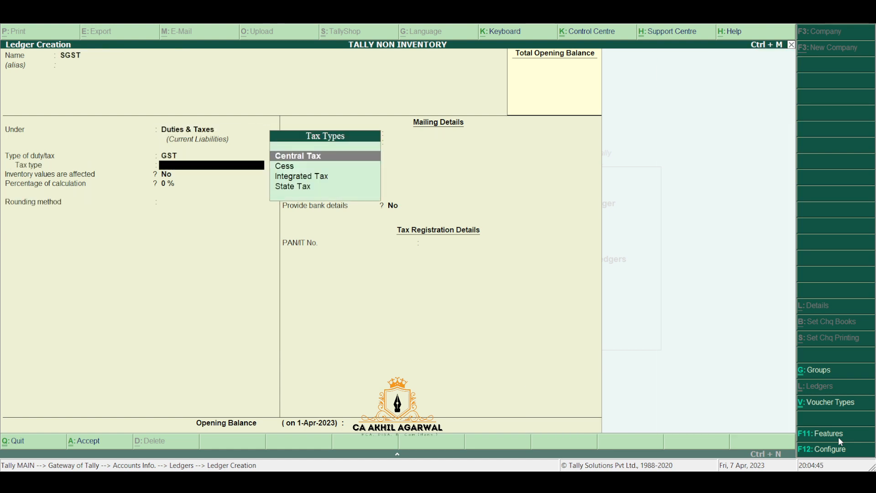
{"action": "key", "text": "Down"}
{"action": "key", "text": "Down"}
{"action": "key", "text": "Down"}
{"action": "key", "text": "Return"}
{"action": "key", "text": "Return"}
{"action": "key", "text": "Return"}
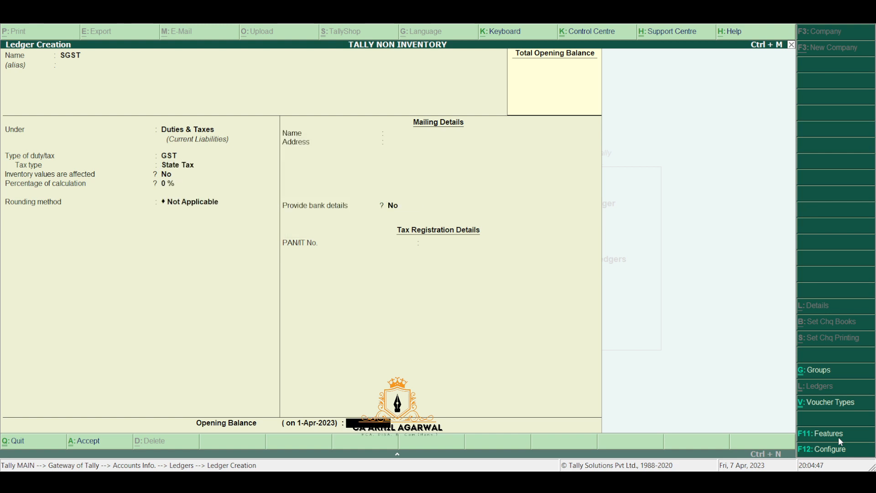
{"action": "key", "text": "Return"}
{"action": "key", "text": "Return"}
Step: Create the IGST ledger as a GST duty with Integrated Tax, then leave to the Gateway
{"action": "type", "text": "IGST"}
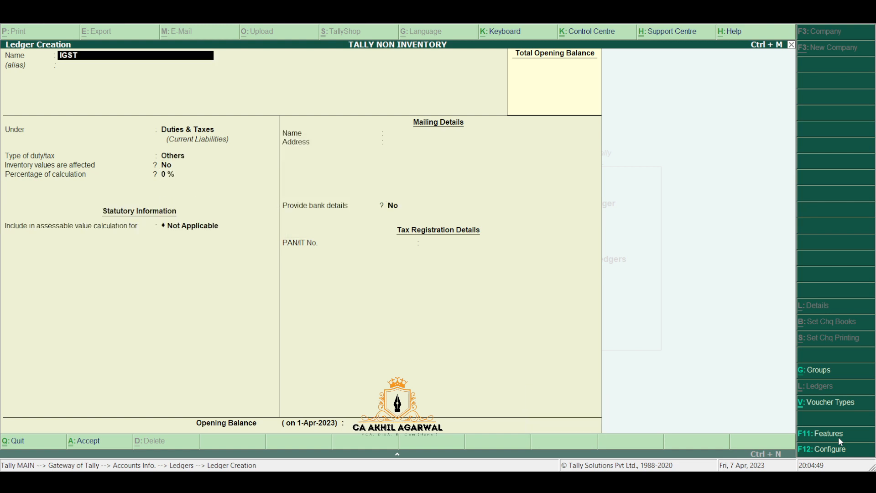
{"action": "key", "text": "Return"}
{"action": "key", "text": "Return"}
{"action": "key", "text": "Return"}
{"action": "key", "text": "Up"}
{"action": "key", "text": "Return"}
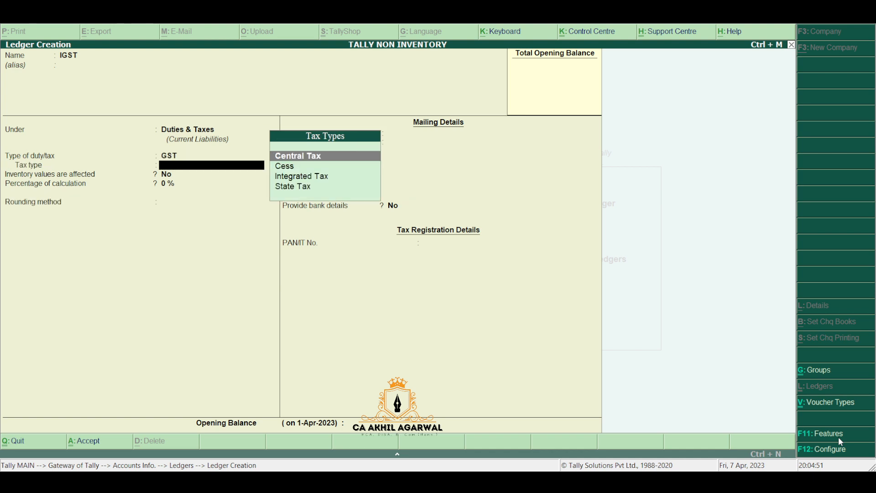
{"action": "key", "text": "Down"}
{"action": "key", "text": "Down"}
{"action": "key", "text": "Return"}
{"action": "key", "text": "Return"}
{"action": "key", "text": "Return"}
{"action": "key", "text": "Return"}
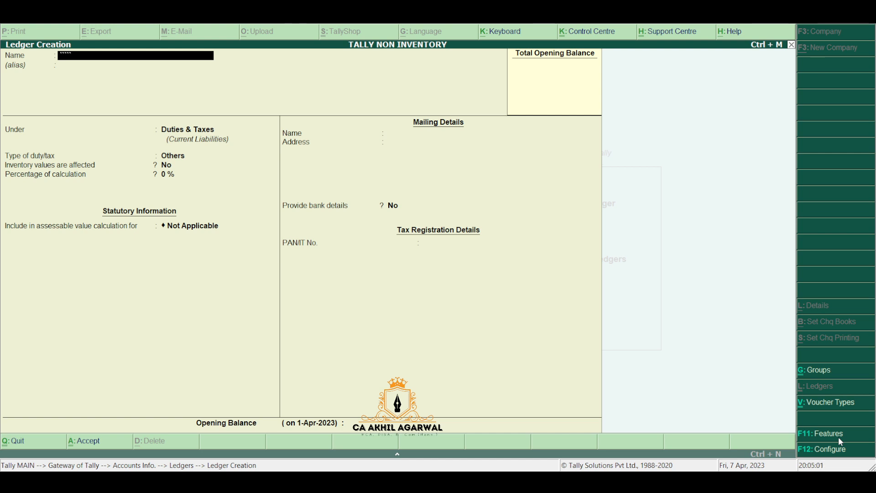
{"action": "key", "text": "Escape"}
{"action": "key", "text": "Escape"}
{"action": "key", "text": "Escape"}
{"action": "key", "text": "Escape"}
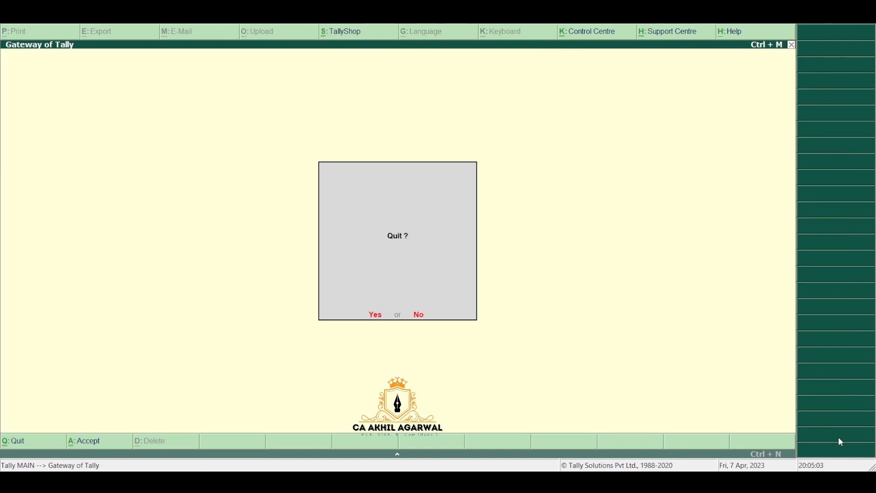
Step: Decline quitting and start a new single ledger from Accounts Info > Ledgers
{"action": "key", "text": "n"}
{"action": "key", "text": "Return"}
{"action": "key", "text": "Down"}
{"action": "key", "text": "Return"}
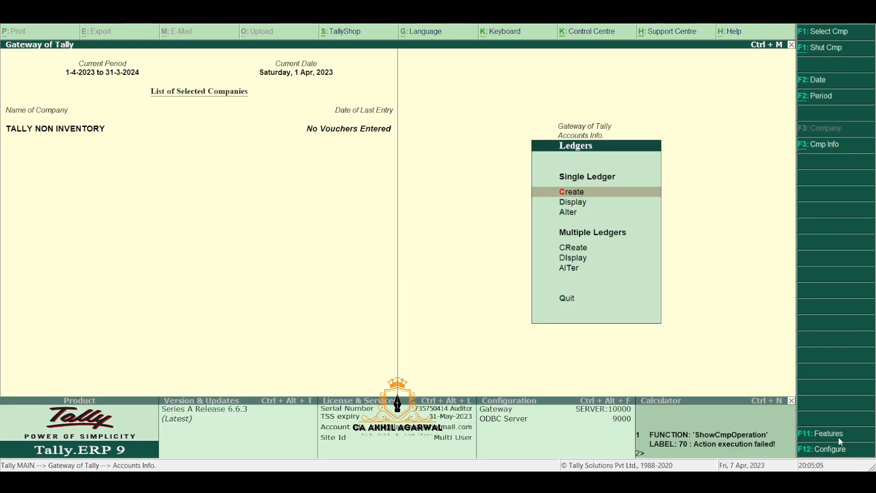
{"action": "key", "text": "Return"}
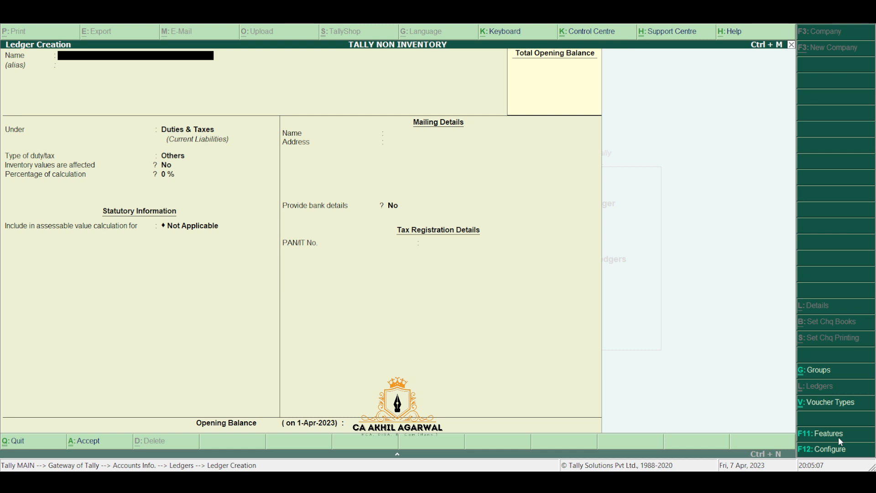
Step: Name it SUNDRY DEBTOR LOCAL under Sundry Debtors, with no bill-by-bill tracking
{"action": "type", "text": "SUNDRY DEBTOR"}
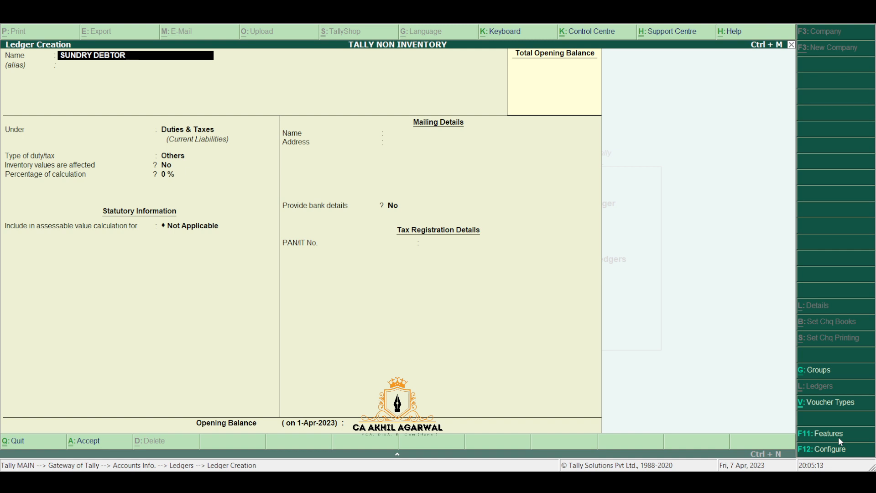
{"action": "type", "text": " LOC"}
{"action": "key", "text": "Return"}
{"action": "key", "text": "Return"}
{"action": "type", "text": "SUN"}
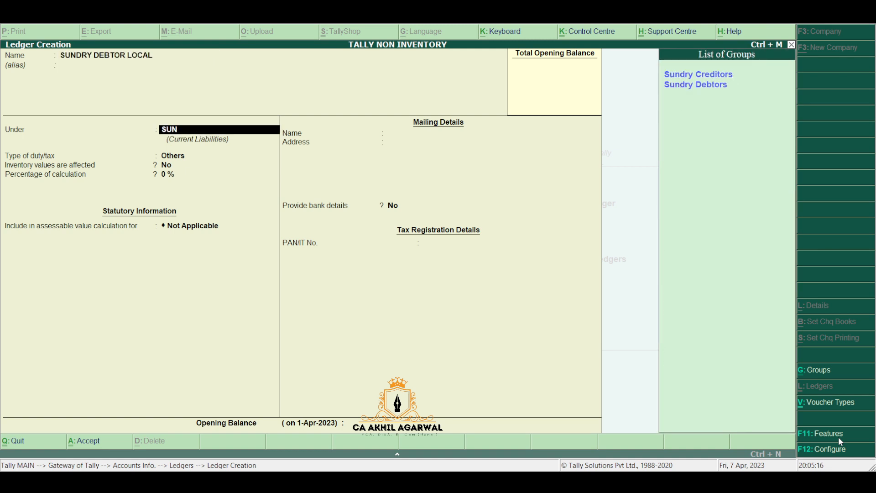
{"action": "key", "text": "Return"}
{"action": "key", "text": "BackSpace"}
{"action": "key", "text": "Down"}
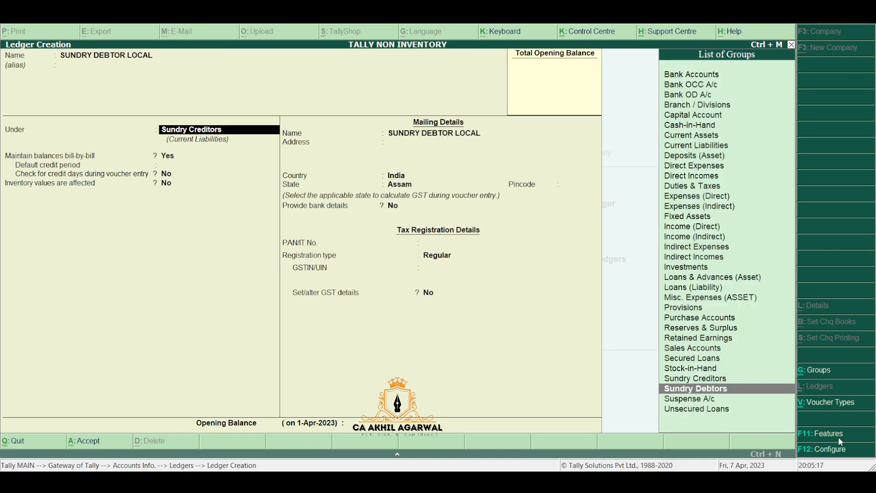
{"action": "key", "text": "Return"}
{"action": "type", "text": "n"}
{"action": "key", "text": "Return"}
{"action": "key", "text": "Return"}
{"action": "key", "text": "Return"}
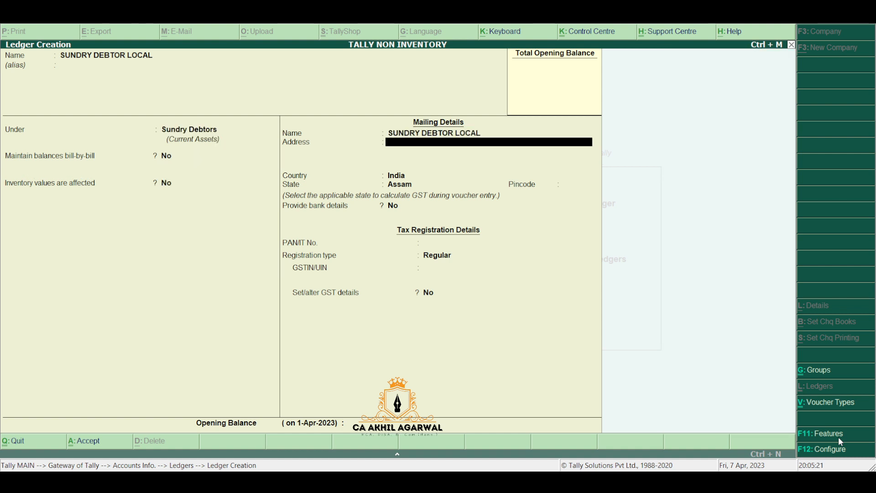
Step: Enter the address MARIANI, JORHA and pincode 785008
{"action": "type", "text": "MARIANI"}
{"action": "key", "text": "Return"}
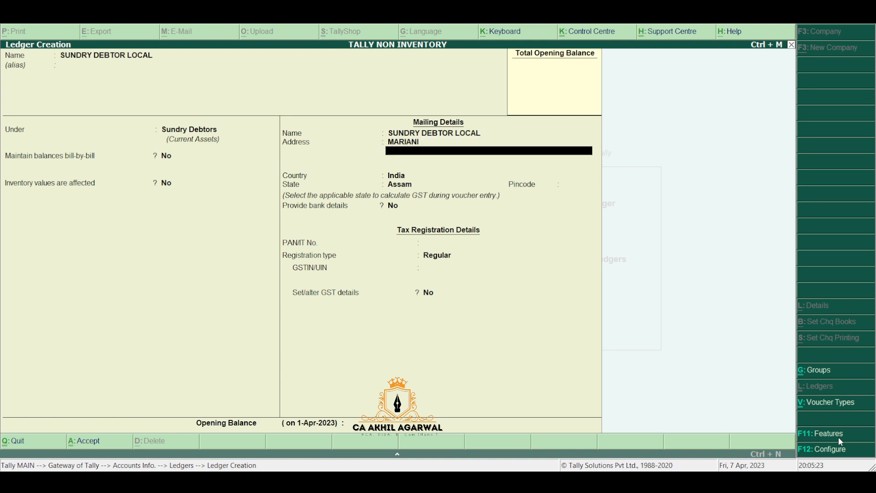
{"action": "type", "text": "JORHA"}
{"action": "key", "text": "Return"}
{"action": "key", "text": "Return"}
{"action": "key", "text": "Return"}
{"action": "key", "text": "Return"}
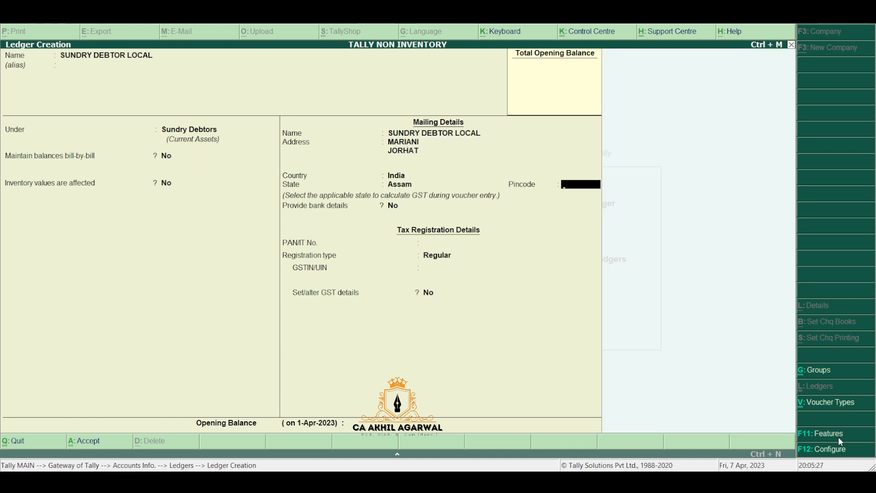
{"action": "type", "text": "785008"}
{"action": "key", "text": "Return"}
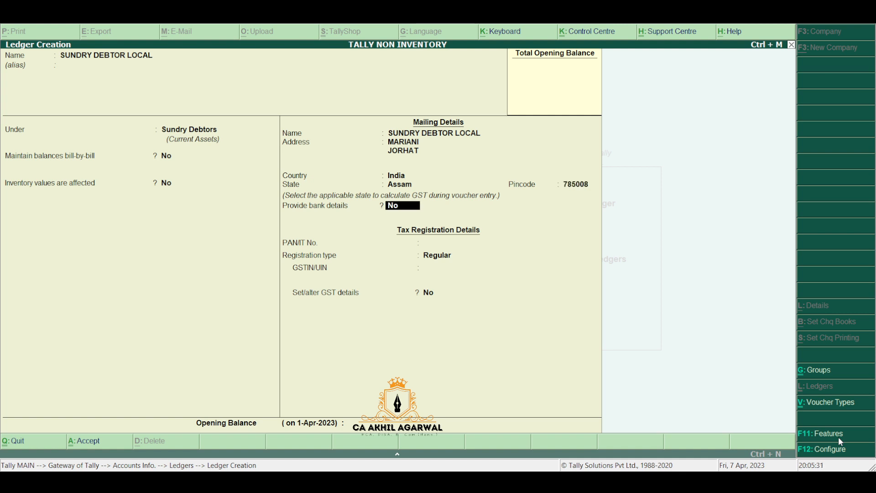
Step: Set registration type Consumer, save the ledger, and enter the name SUNDRY DEBTOR (INTERSTATE)
{"action": "key", "text": "Return"}
{"action": "key", "text": "Return"}
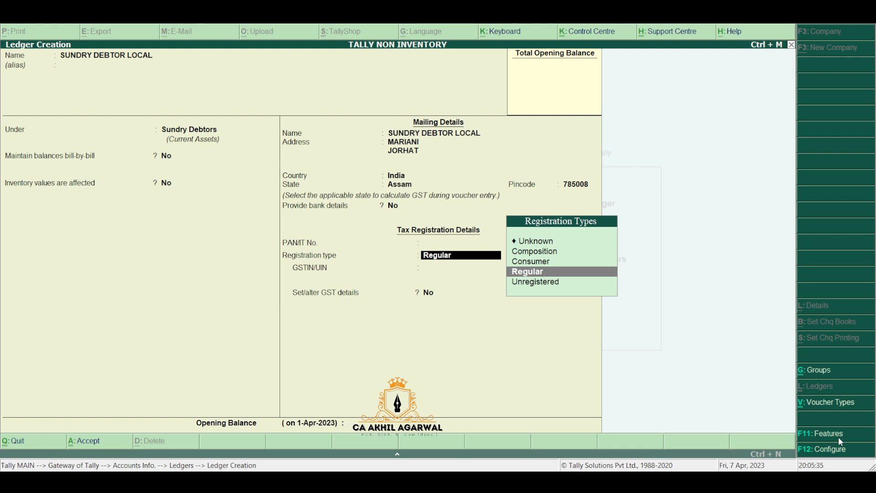
{"action": "key", "text": "Up"}
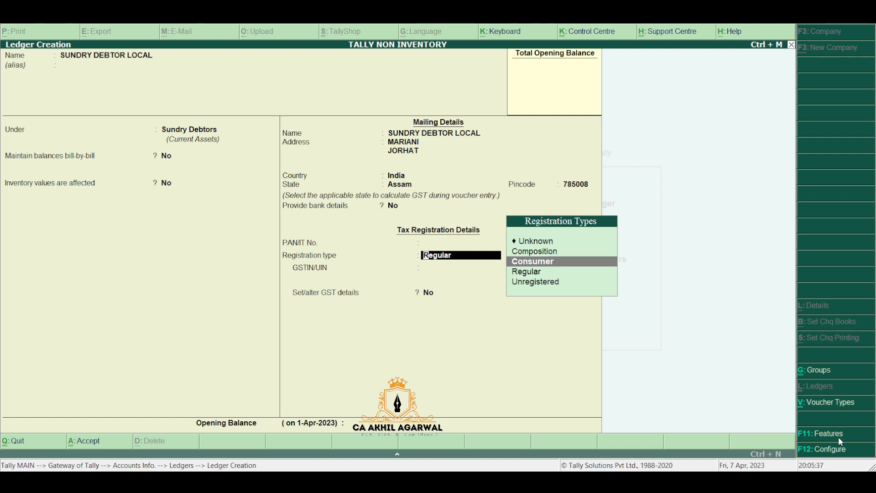
{"action": "key", "text": "Return"}
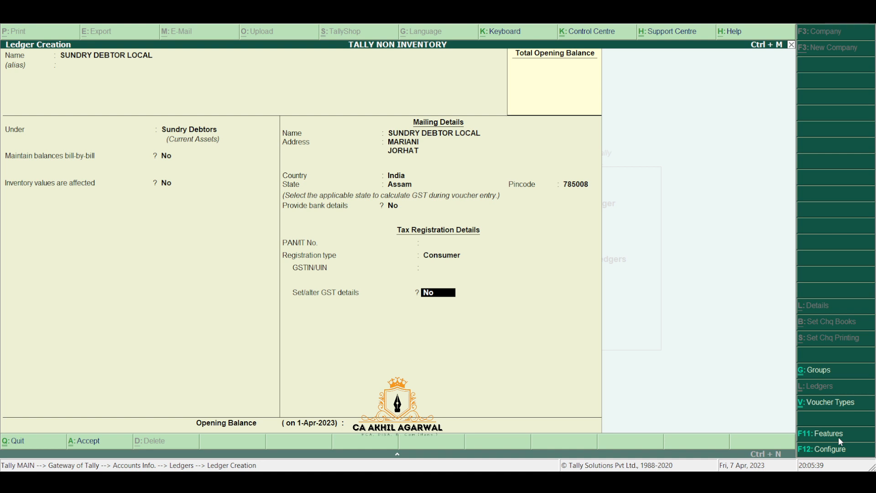
{"action": "key", "text": "Return"}
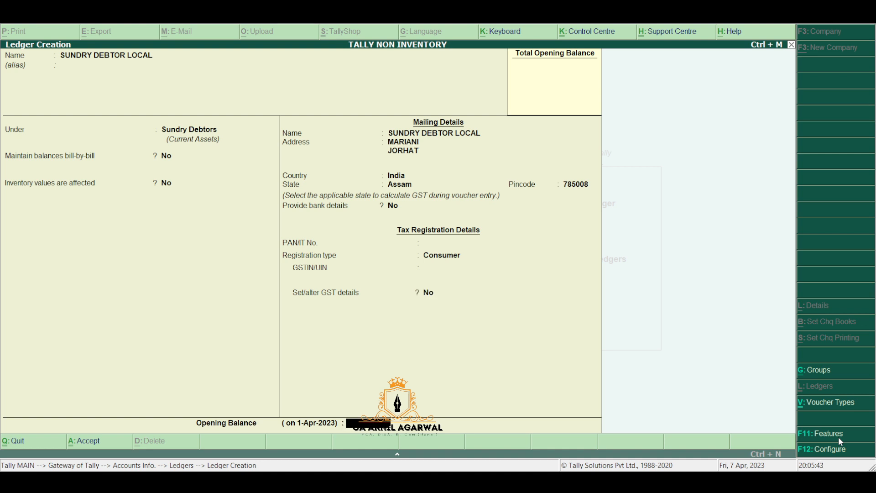
{"action": "key", "text": "Return"}
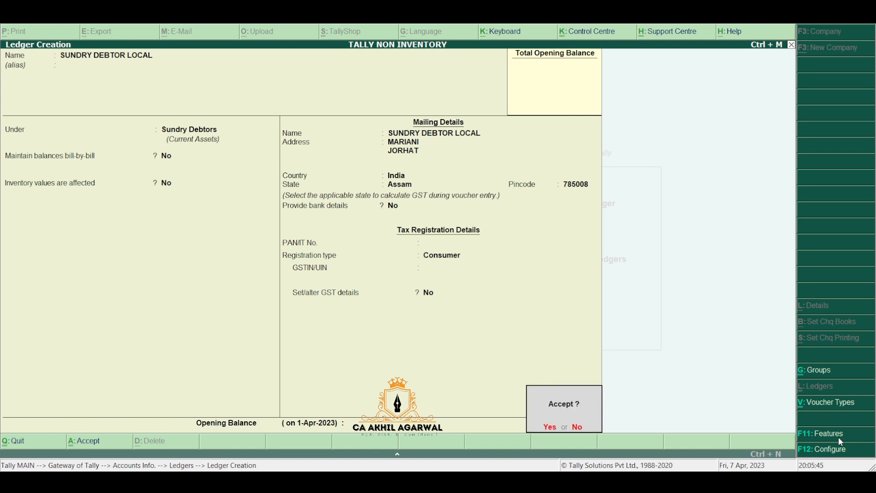
{"action": "key", "text": "Return"}
{"action": "type", "text": "SUNDRY"}
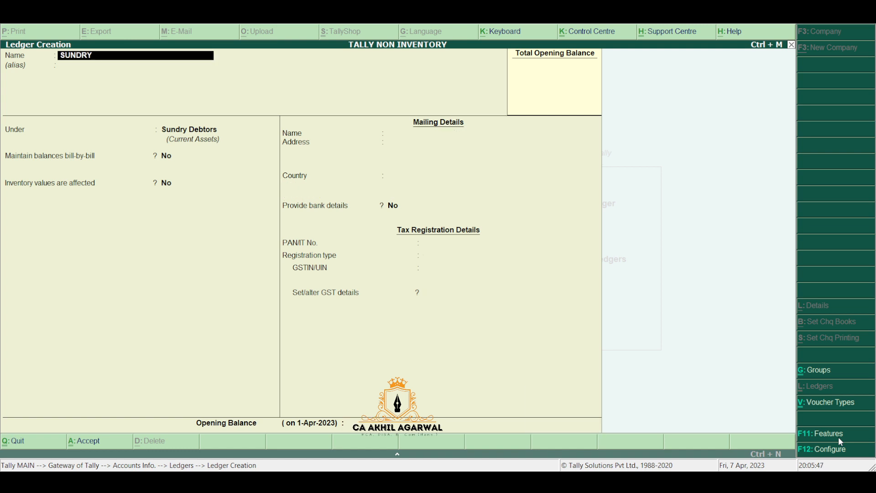
{"action": "type", "text": " DEBTOR (INTERSTATE"}
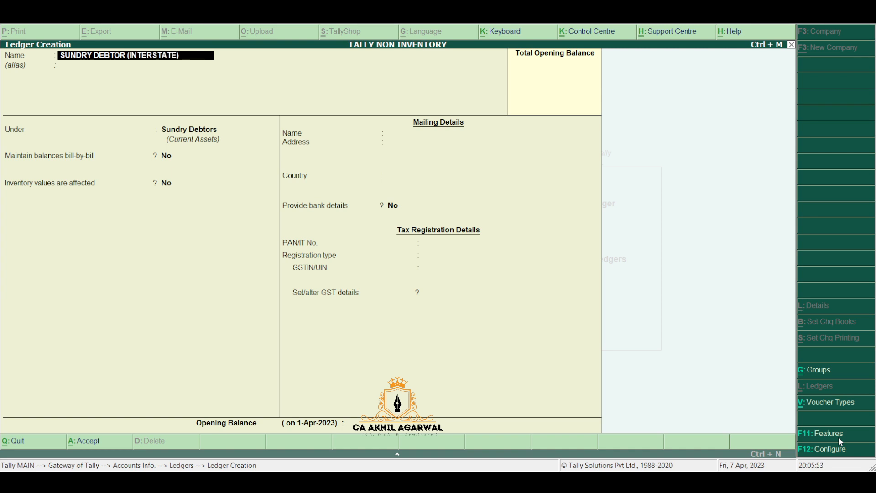
{"action": "type", "text": ")"}
Step: Save SUNDRY DEBTOR (INTERSTATE) under Sundry Debtors: address PUNE, state Maharashtra, Unregistered
{"action": "key", "text": "Return"}
{"action": "key", "text": "Return"}
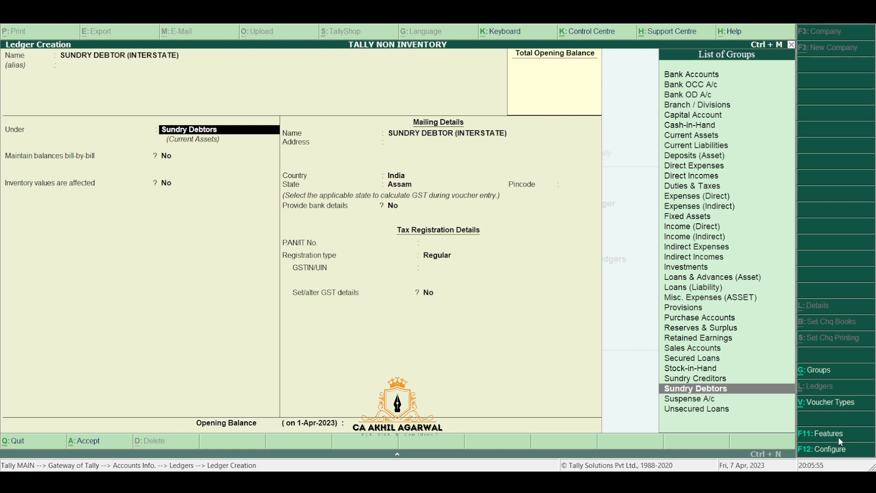
{"action": "key", "text": "Return"}
{"action": "key", "text": "Return"}
{"action": "key", "text": "Return"}
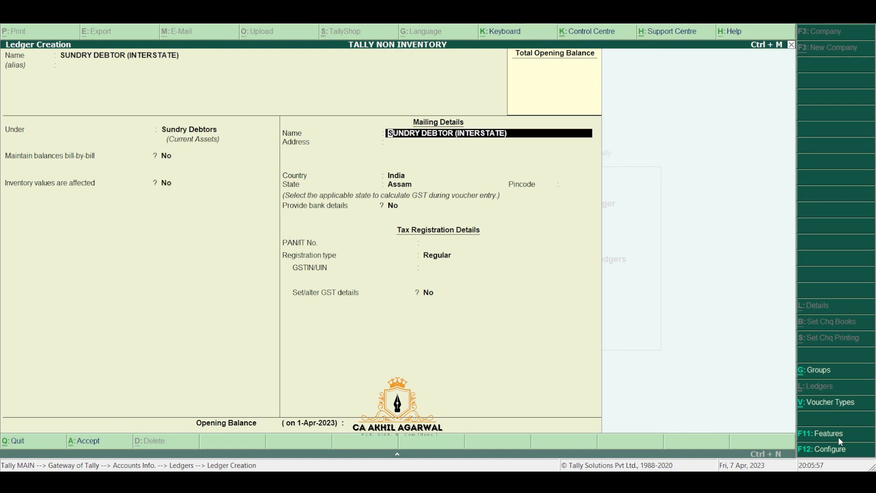
{"action": "key", "text": "Return"}
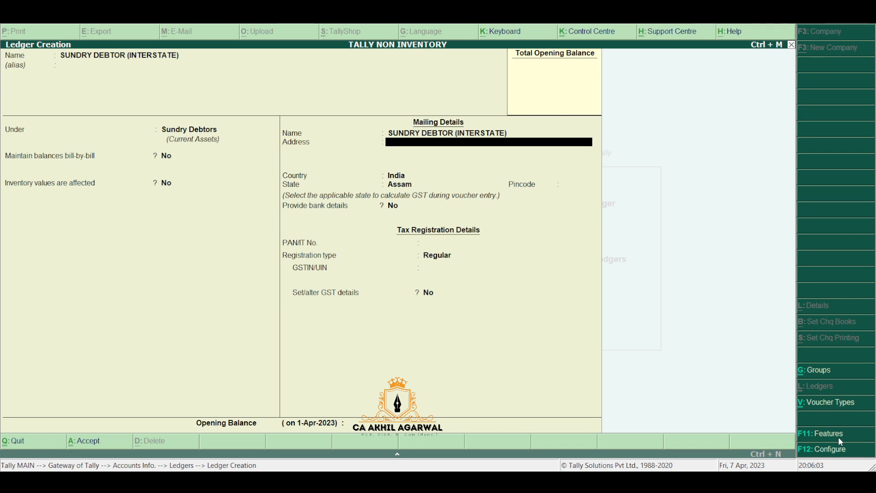
{"action": "type", "text": "PUNE"}
{"action": "key", "text": "Return"}
{"action": "key", "text": "Return"}
{"action": "key", "text": "Return"}
{"action": "type", "text": "MAH"}
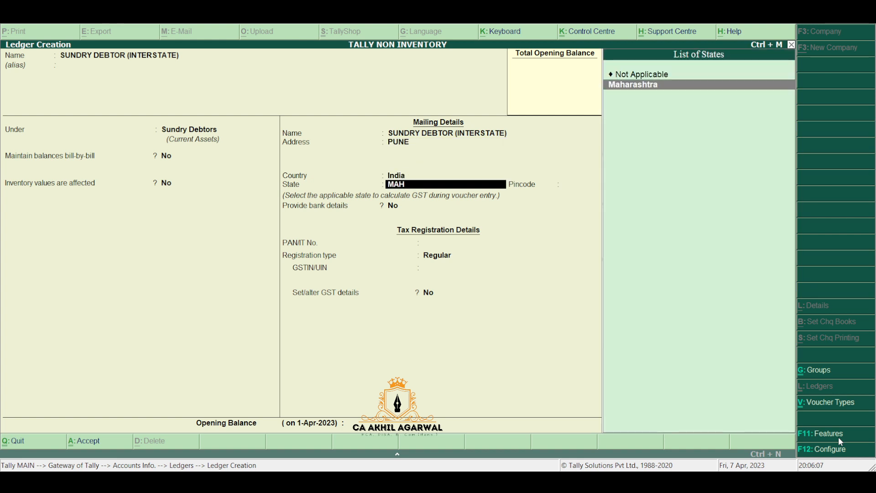
{"action": "key", "text": "Return"}
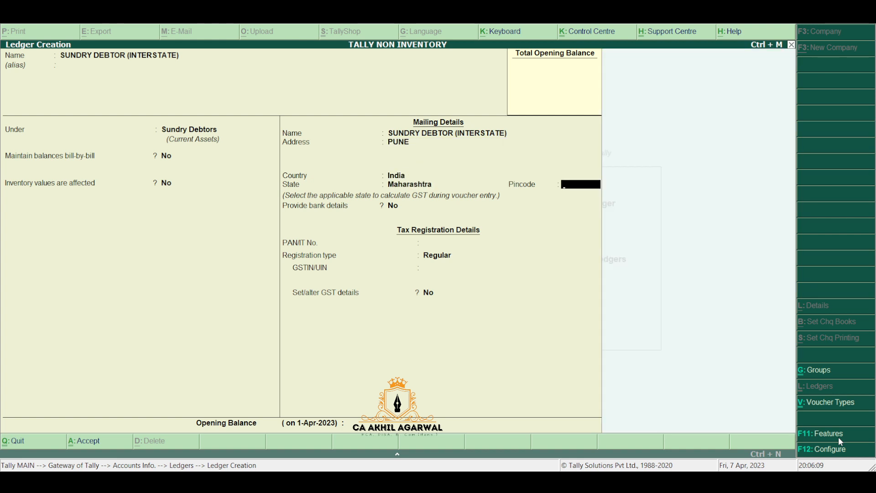
{"action": "key", "text": "Return"}
{"action": "key", "text": "Return"}
{"action": "key", "text": "Return"}
{"action": "key", "text": "Down"}
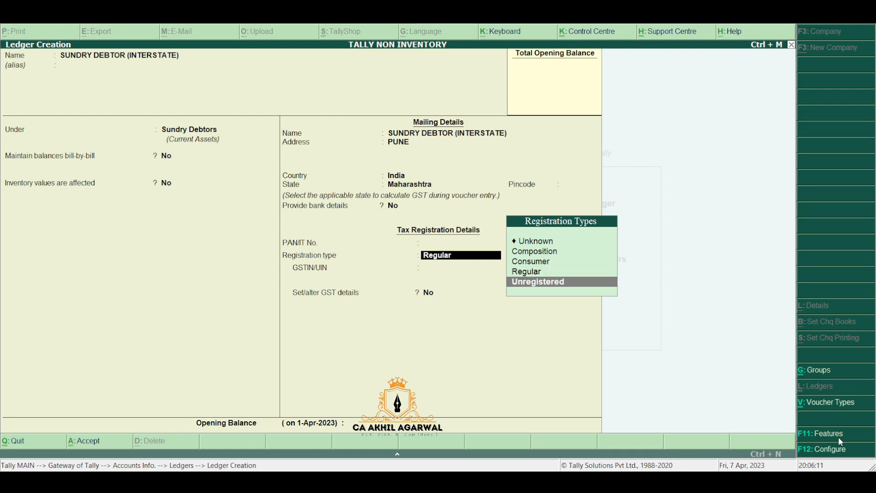
{"action": "key", "text": "Return"}
{"action": "key", "text": "Return"}
{"action": "key", "text": "Return"}
{"action": "key", "text": "Return"}
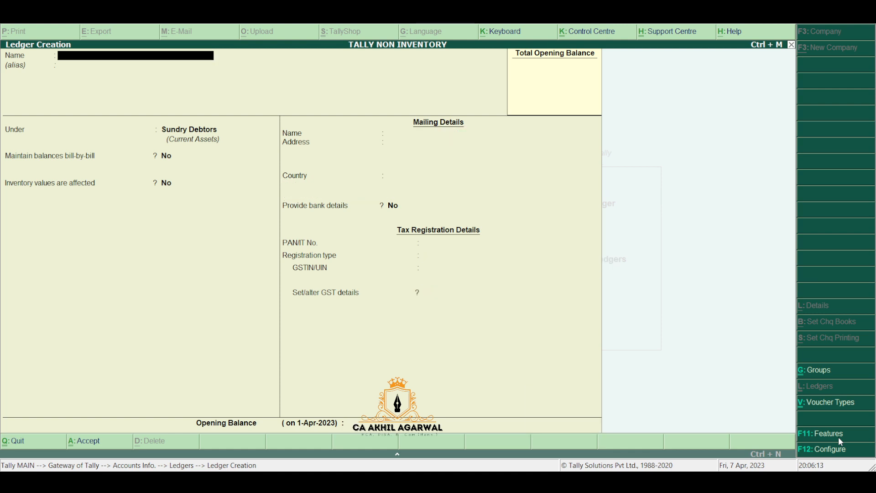
Step: Name a new ledger SUNDRY CREDITOR LOCAL and place it under Sundry Creditors
{"action": "type", "text": "SUNDRY CREDIT"}
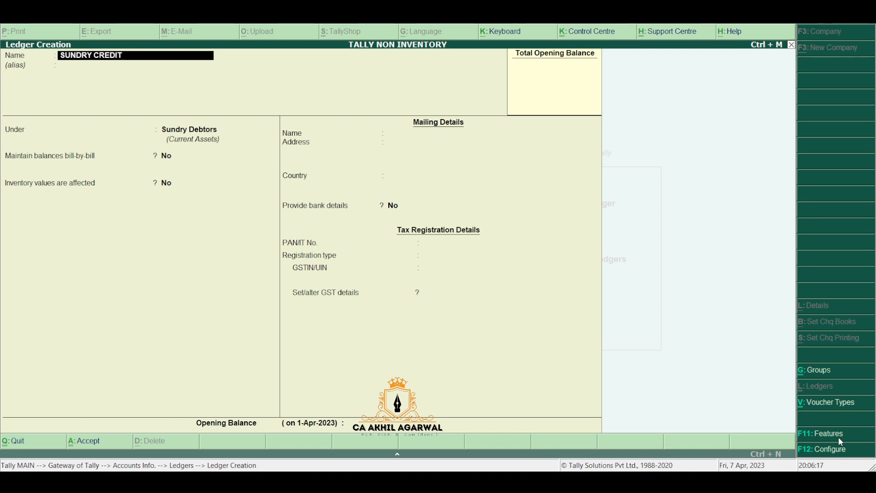
{"action": "type", "text": "OR LOCAL"}
{"action": "key", "text": "Return"}
{"action": "type", "text": "SUN"}
{"action": "key", "text": "Up"}
{"action": "key", "text": "Return"}
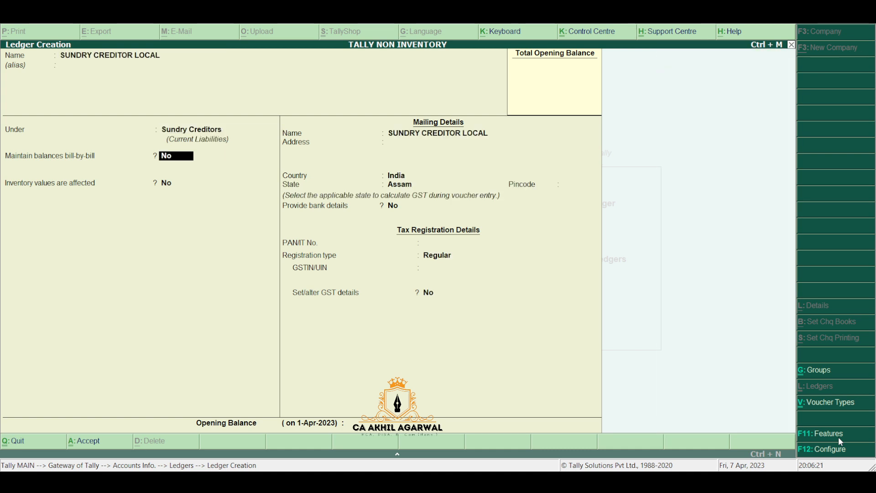
{"action": "key", "text": "Return"}
{"action": "key", "text": "Return"}
{"action": "key", "text": "Return"}
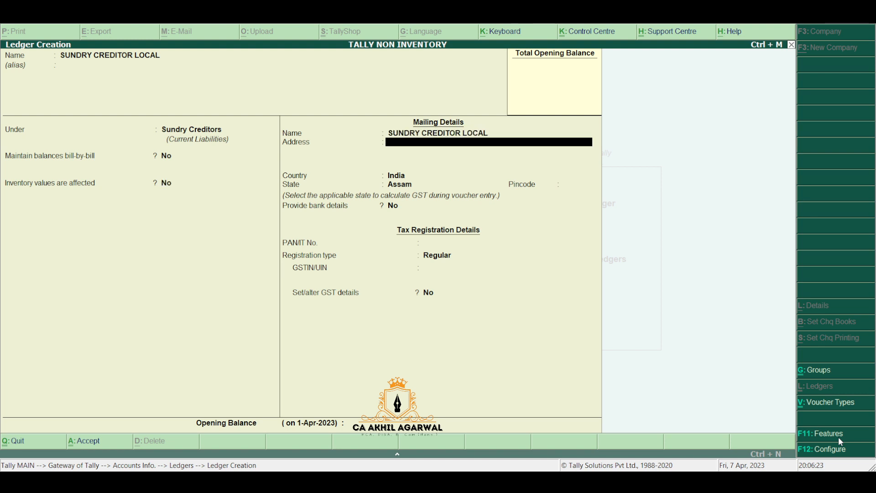
Step: Enter address GUWAHATI, state Assam, pincode 781001 and the supplier's GSTIN
{"action": "type", "text": "GUWAHATI"}
{"action": "key", "text": "Return"}
{"action": "key", "text": "Return"}
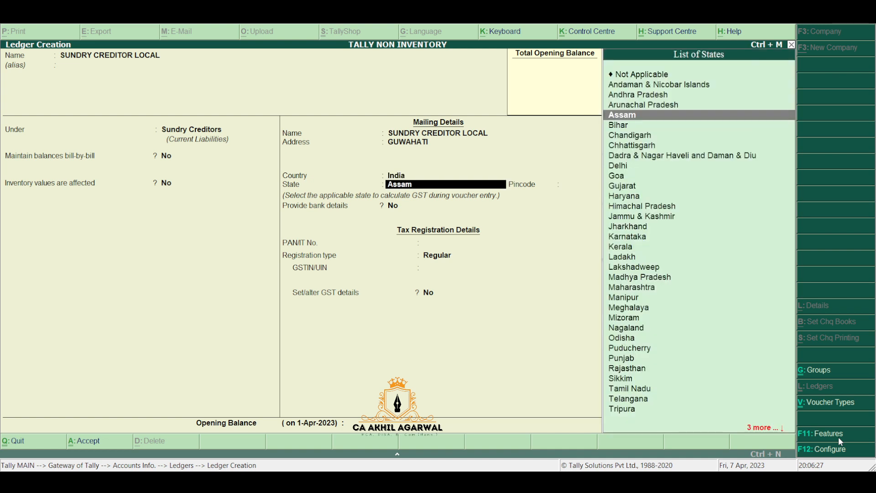
{"action": "key", "text": "Return"}
{"action": "type", "text": "781001"}
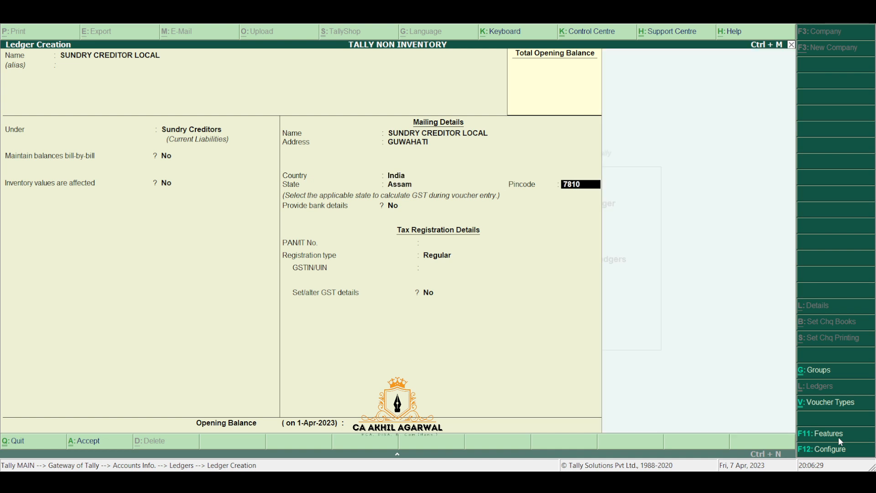
{"action": "key", "text": "Return"}
{"action": "key", "text": "Return"}
{"action": "key", "text": "Return"}
{"action": "key", "text": "Return"}
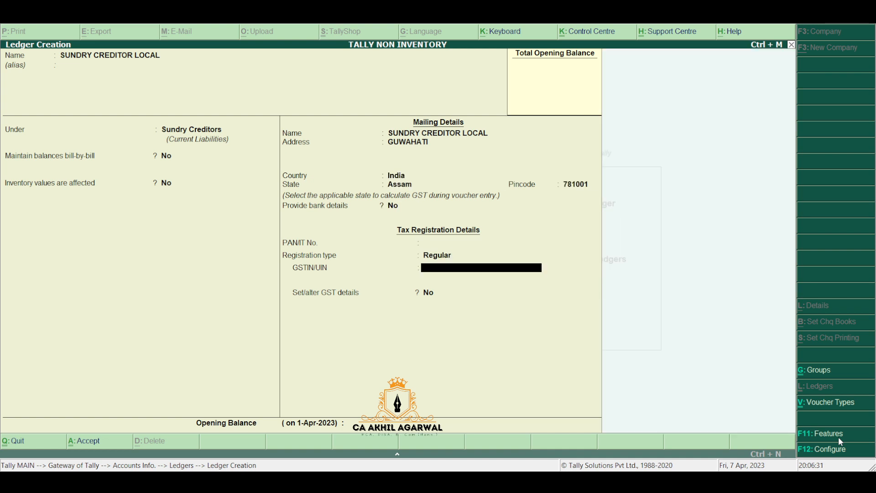
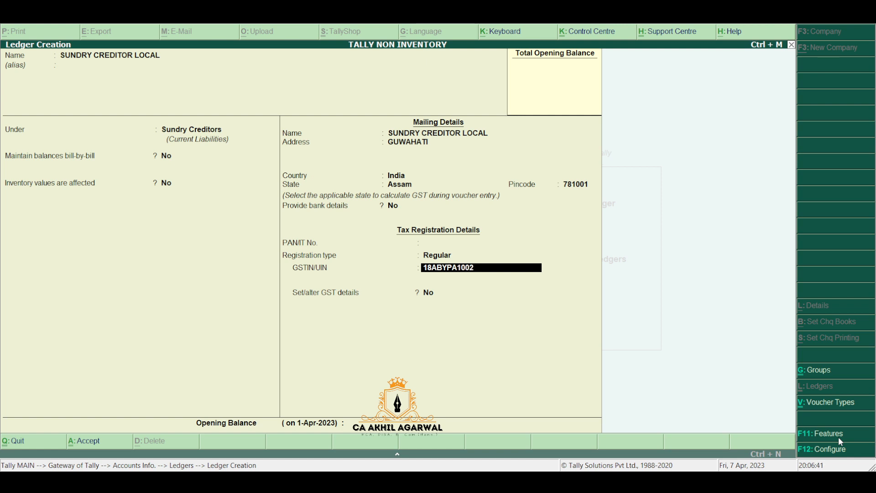
{"action": "key", "text": "Return"}
{"action": "key", "text": "Return"}
{"action": "key", "text": "Return"}
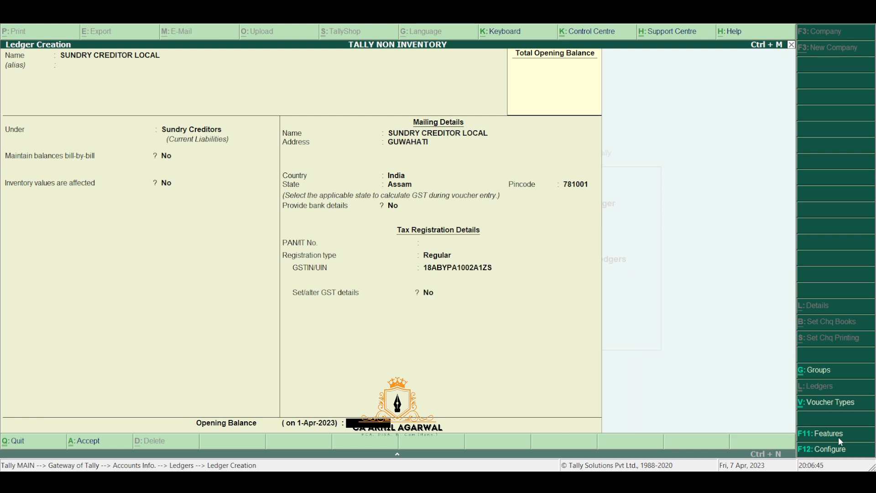
{"action": "key", "text": "Return"}
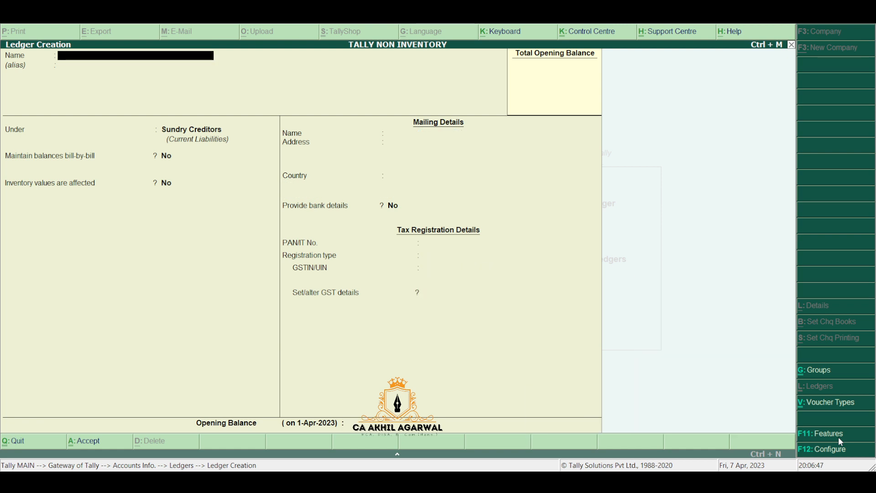
Step: Name the ledger SUNDRY CREDITOR INTERSTATE under Sundry Creditors with address DELHI, state Delhi
{"action": "type", "text": "SUNDRY CRED"}
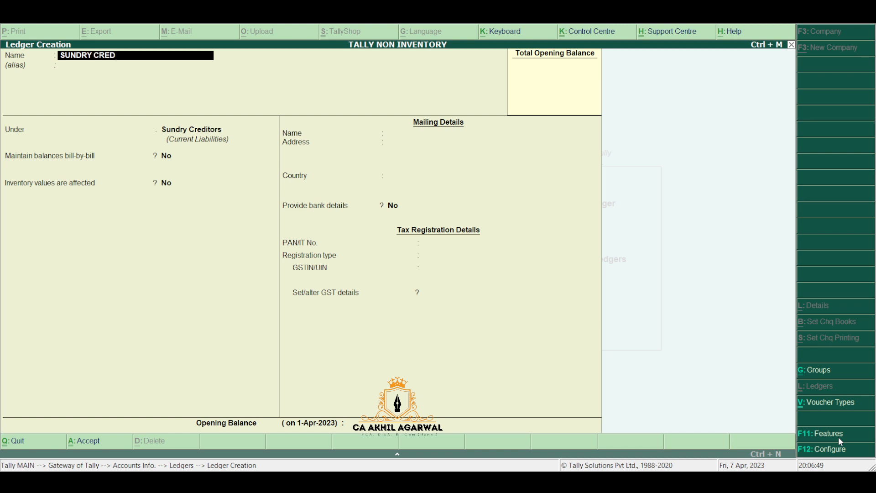
{"action": "type", "text": "ITOR IN"}
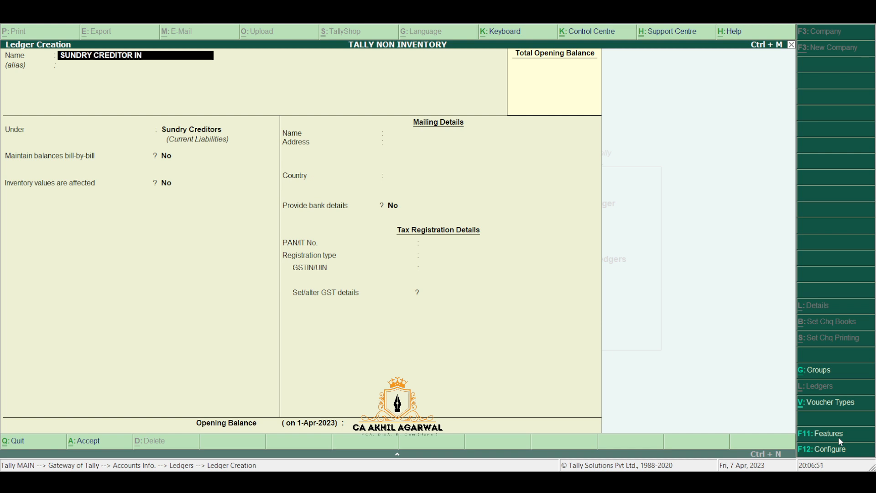
{"action": "type", "text": "TERSTATE"}
{"action": "key", "text": "Return"}
{"action": "key", "text": "Return"}
{"action": "key", "text": "Return"}
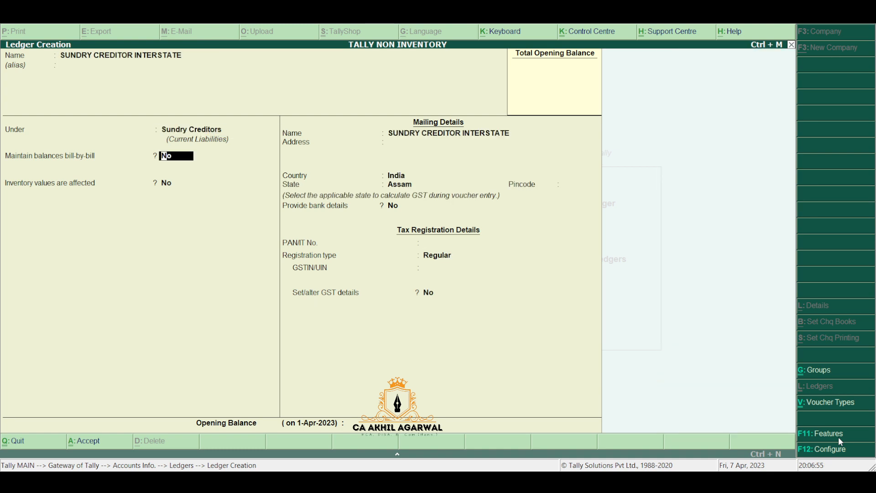
{"action": "key", "text": "Return"}
{"action": "key", "text": "Return"}
{"action": "key", "text": "Return"}
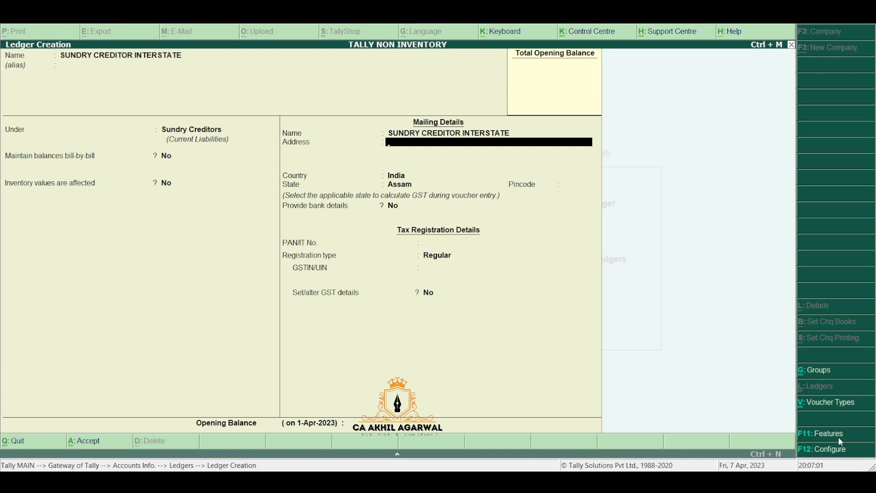
{"action": "type", "text": "DELHI"}
{"action": "key", "text": "Return"}
{"action": "key", "text": "Return"}
{"action": "key", "text": "Return"}
{"action": "type", "text": "DEL"}
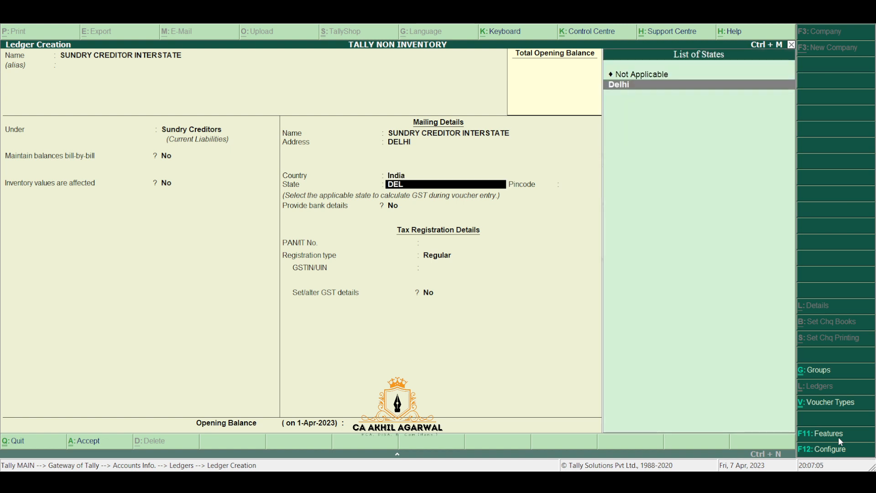
{"action": "key", "text": "Return"}
Step: Add pincode 100001 and the supplier's GSTIN, save, and return to the Gateway
{"action": "type", "text": "100001"}
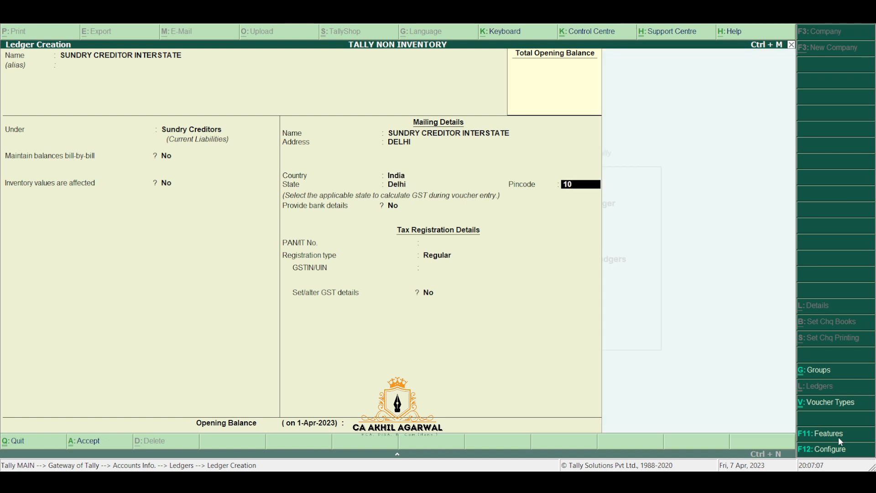
{"action": "key", "text": "Return"}
{"action": "key", "text": "Return"}
{"action": "key", "text": "Return"}
{"action": "key", "text": "Return"}
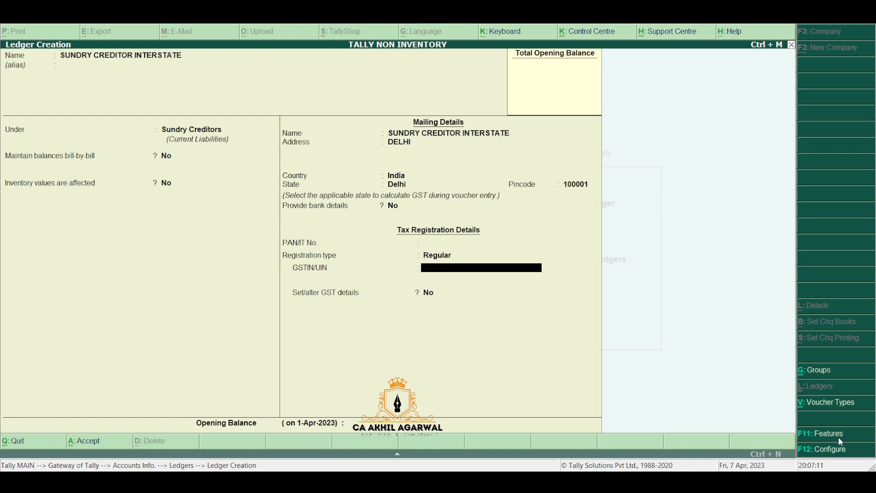
{"action": "type", "text": "06ASDFG12341ZX"}
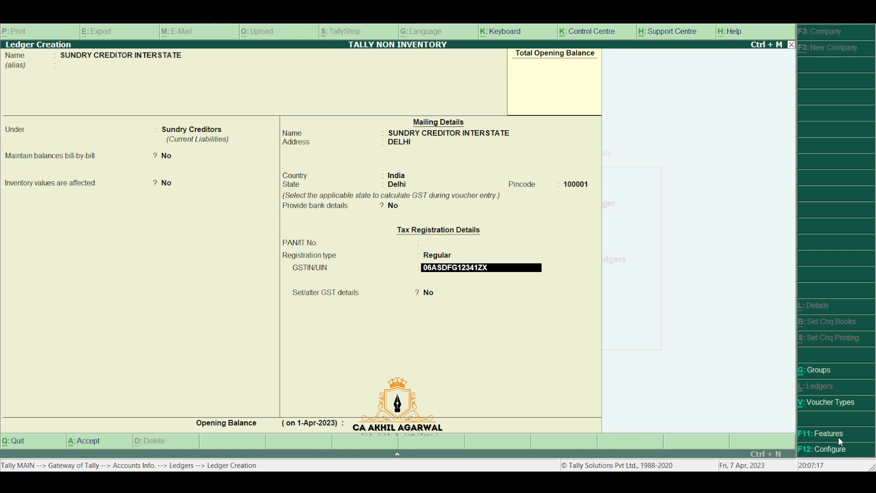
{"action": "key", "text": "Return"}
{"action": "key", "text": "Return"}
{"action": "key", "text": "y"}
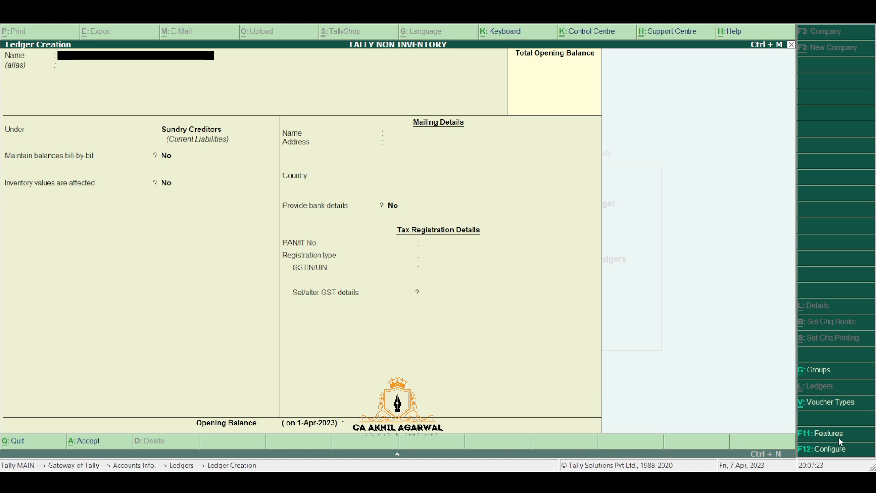
{"action": "key", "text": "Escape"}
{"action": "key", "text": "Escape"}
{"action": "key", "text": "Escape"}
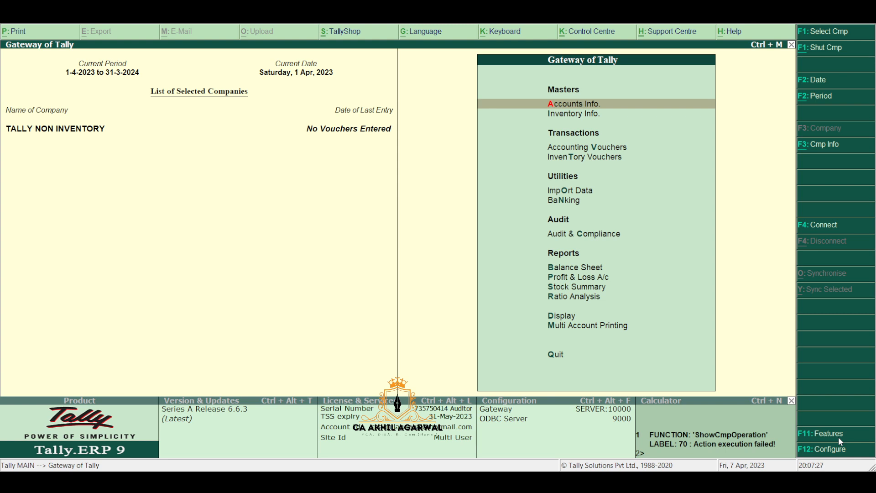
Step: Start Purchase voucher 1 dated 1-Apr-2023: invoice ABC/856, party SUNDRY CREDITOR INTERSTATE, accounting-invoice mode
{"action": "key", "text": "v"}
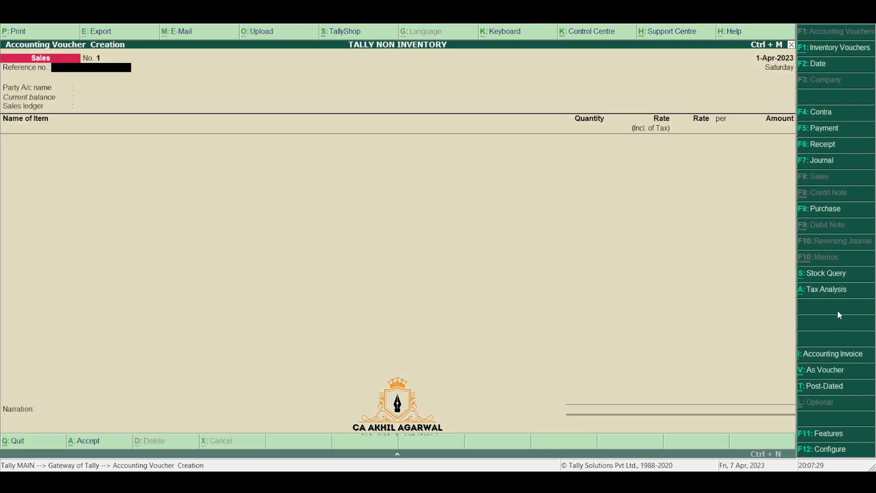
{"action": "left_click", "coordinate": [836, 216]}
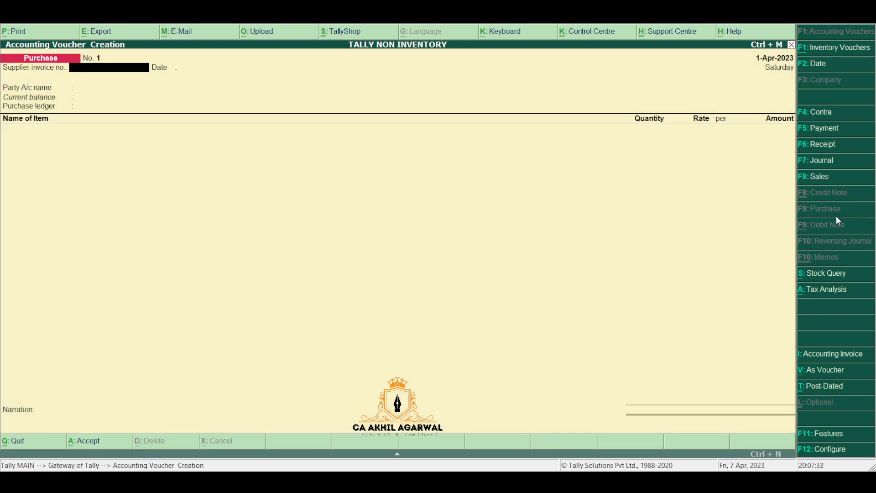
{"action": "type", "text": "ABC/856"}
{"action": "key", "text": "Return"}
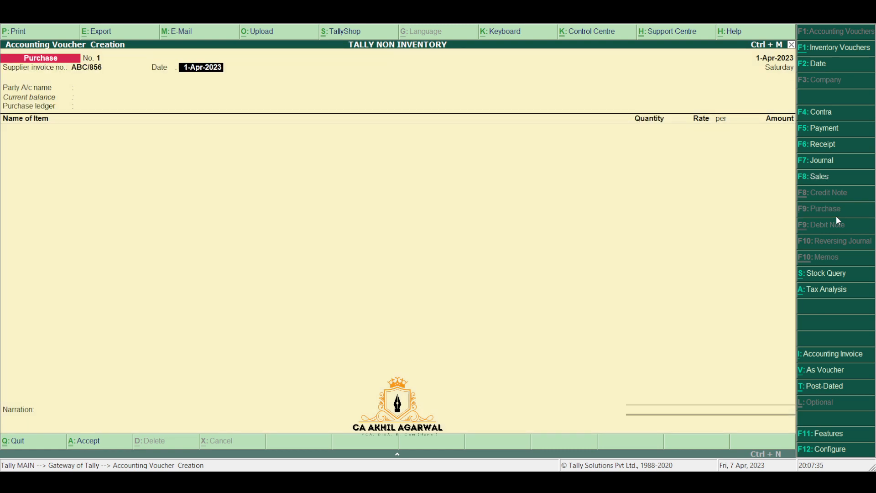
{"action": "key", "text": "Return"}
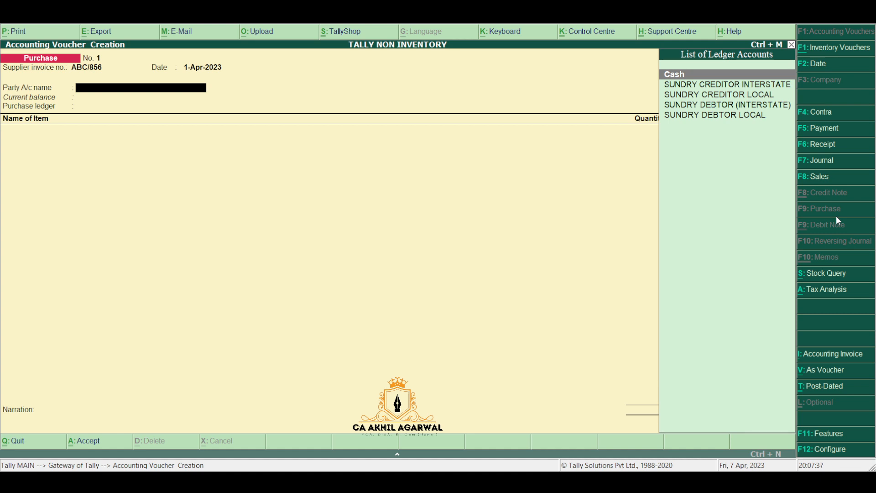
{"action": "key", "text": "Down"}
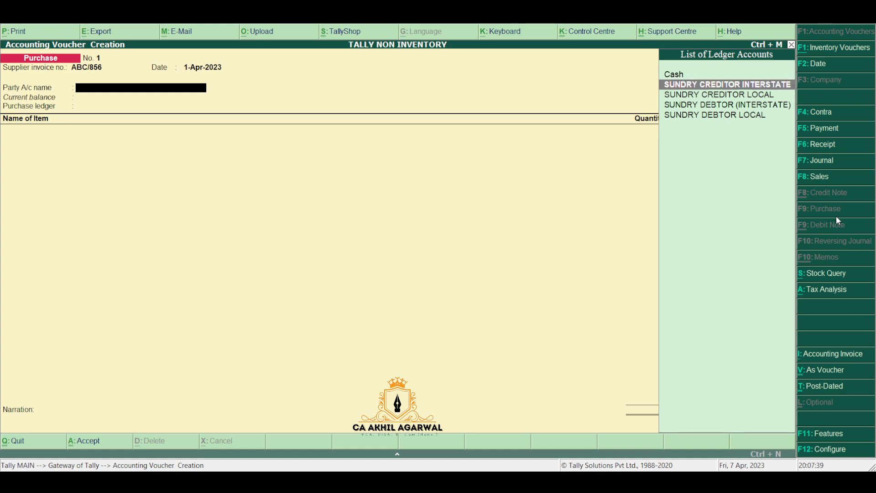
{"action": "key", "text": "Return"}
{"action": "key", "text": "Return"}
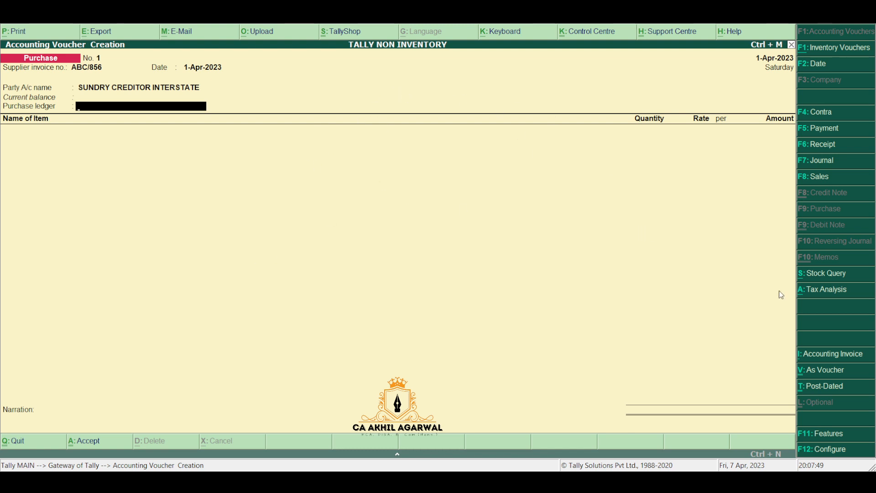
{"action": "left_click", "coordinate": [822, 357]}
{"action": "key", "text": "Return"}
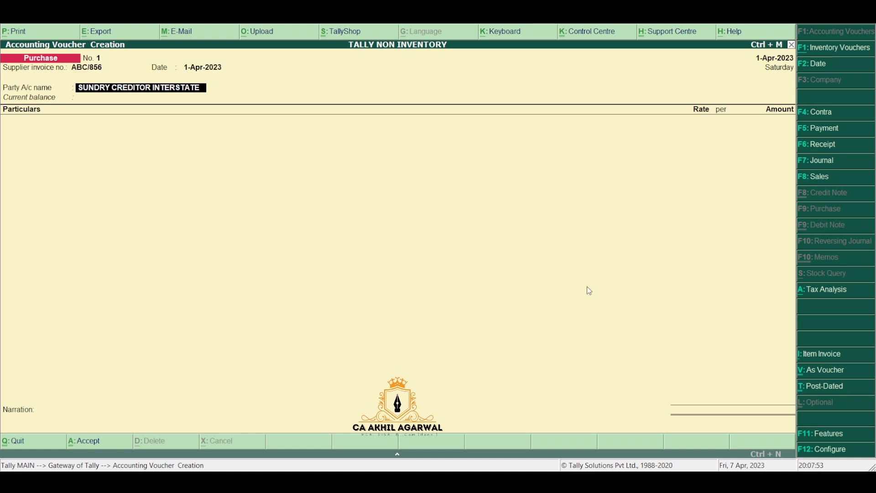
Step: Keep SUNDRY CREDITOR INTERSTATE as party and add Purchase Interstate 12% at 3,00,000
{"action": "key", "text": "Return"}
{"action": "key", "text": "ctrl+a"}
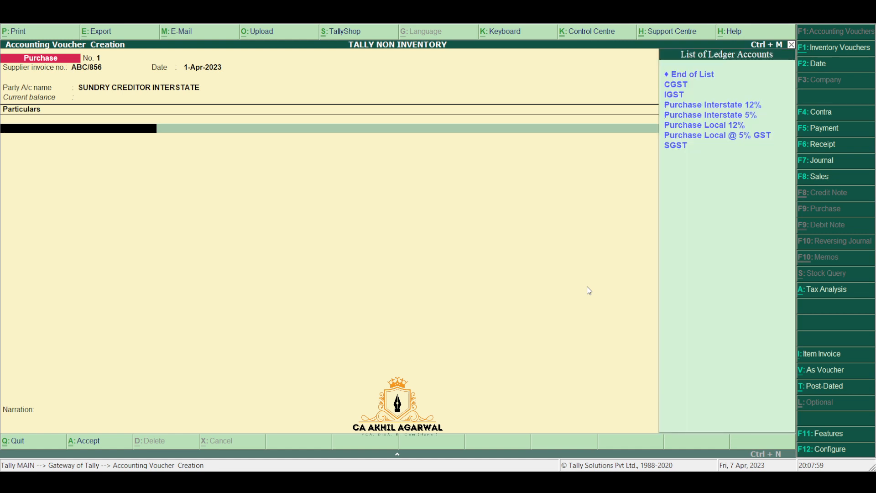
{"action": "key", "text": "Down"}
{"action": "key", "text": "Down"}
{"action": "key", "text": "Down"}
{"action": "key", "text": "Down"}
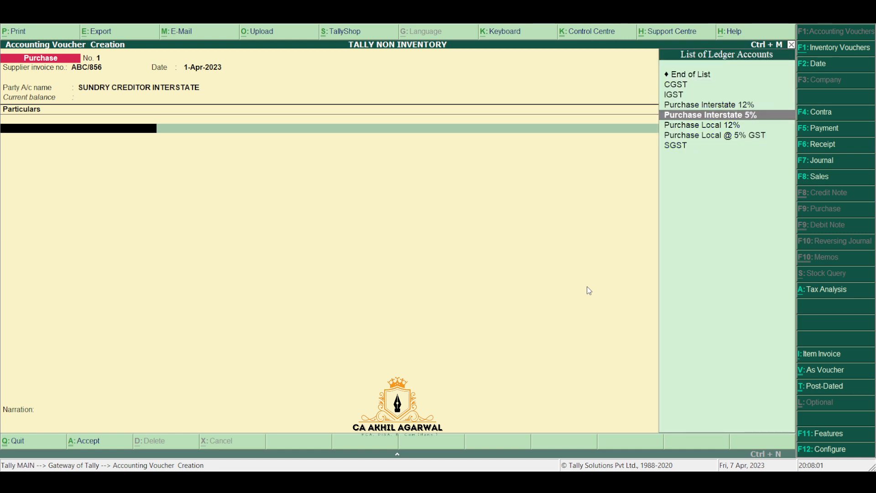
{"action": "key", "text": "Up"}
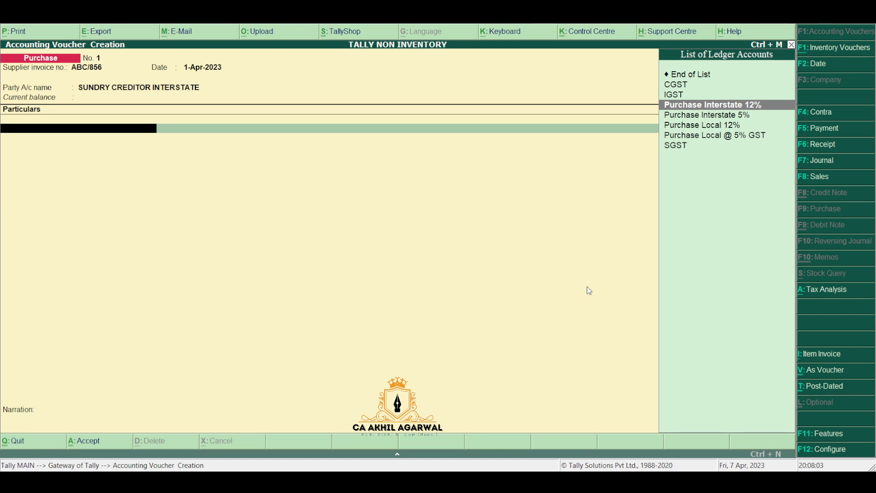
{"action": "key", "text": "Return"}
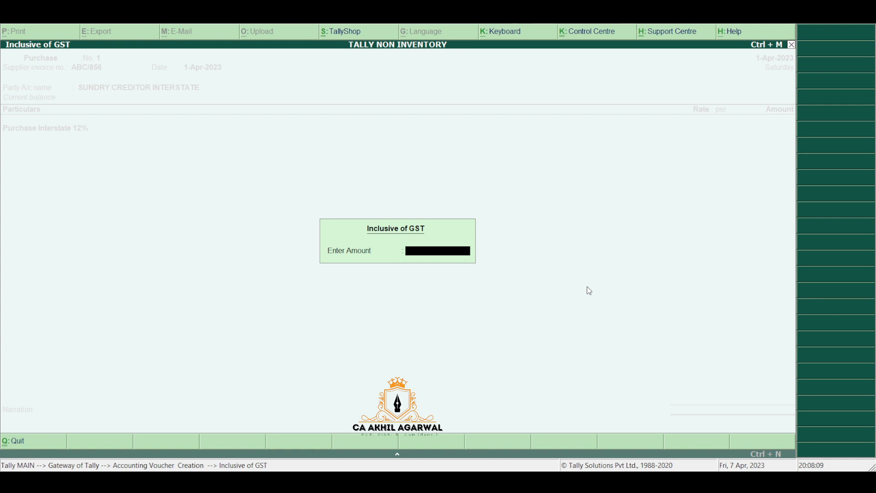
{"action": "key", "text": "Escape"}
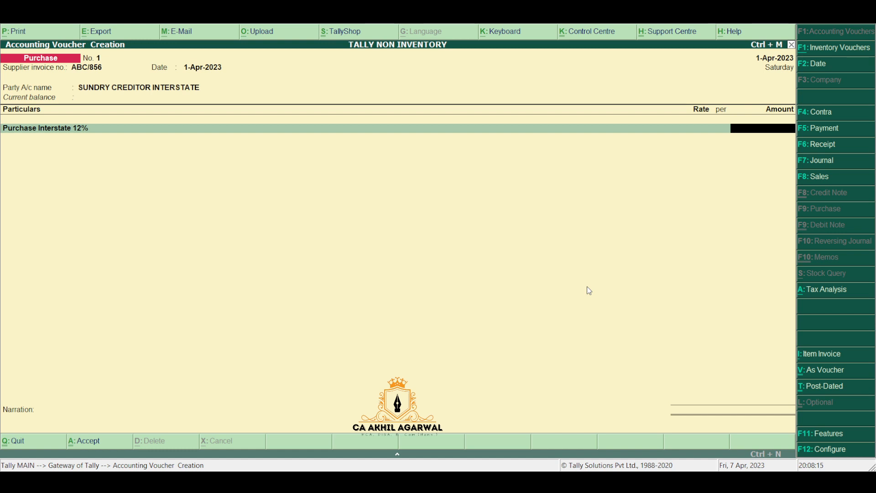
{"action": "type", "text": "300000"}
{"action": "key", "text": "Return"}
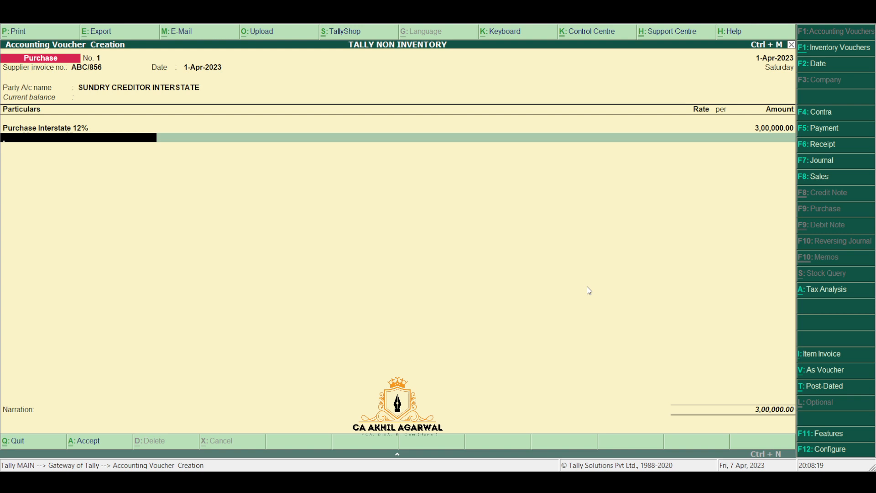
Step: Add Purchase Interstate 5% as the second line at 2,00,000
{"action": "type", "text": "PUR"}
{"action": "key", "text": "Down"}
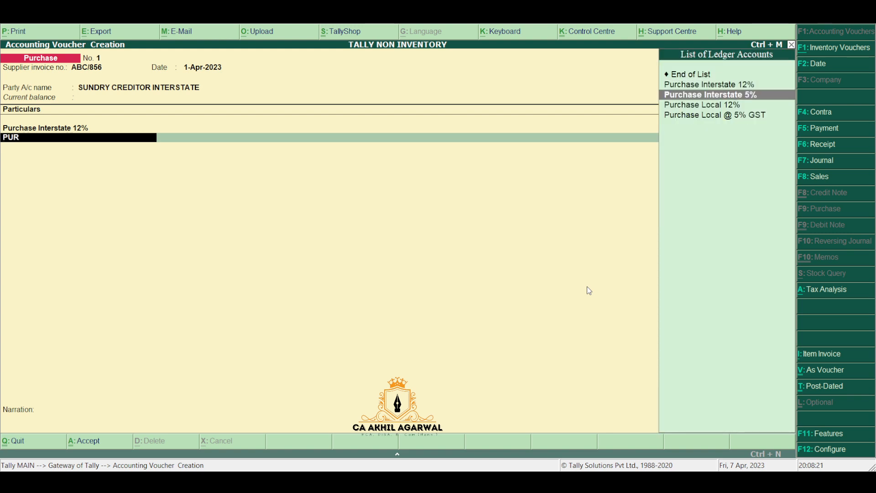
{"action": "key", "text": "Down"}
{"action": "key", "text": "Up"}
{"action": "key", "text": "Return"}
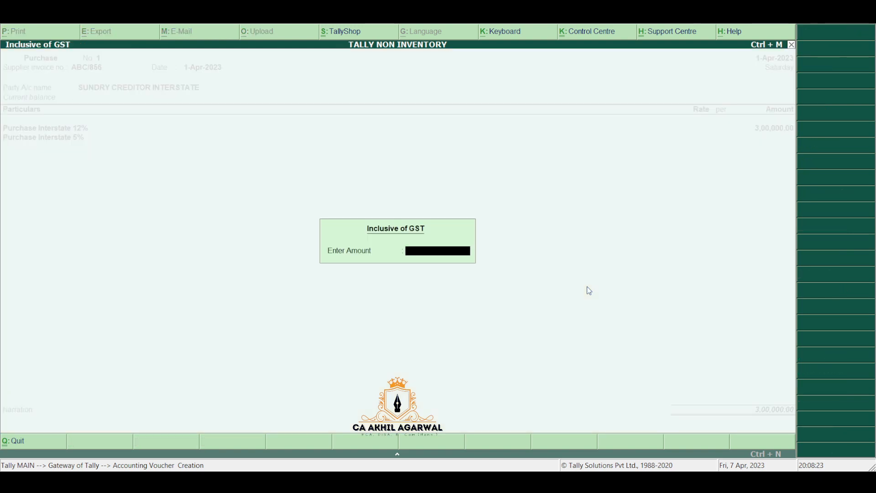
{"action": "key", "text": "Return"}
{"action": "key", "text": "Return"}
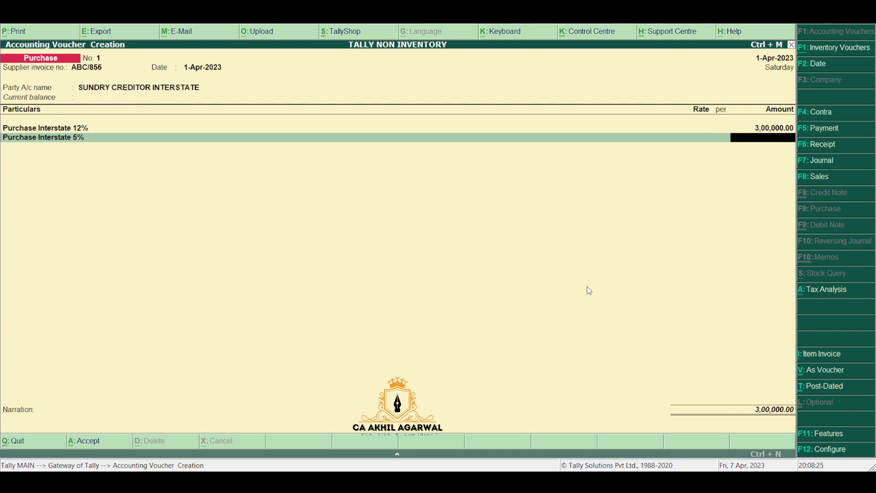
{"action": "type", "text": "200000"}
{"action": "key", "text": "Return"}
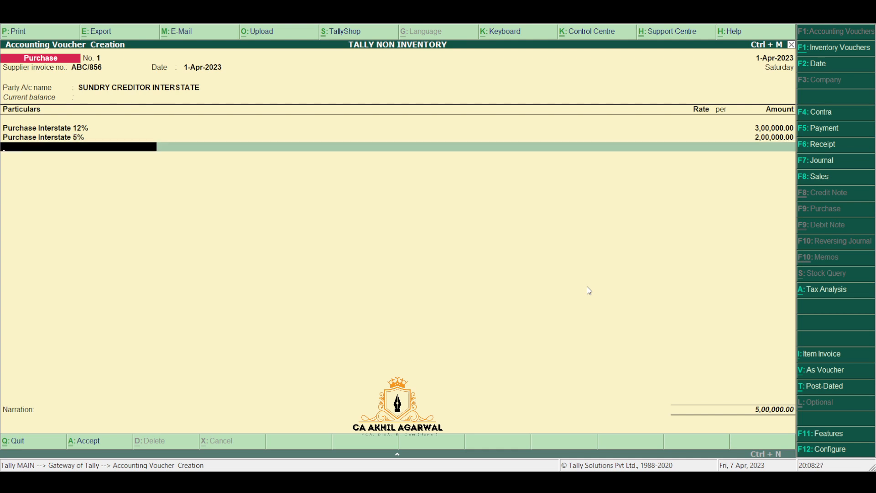
{"action": "key", "text": "BackSpace"}
{"action": "key", "text": "Return"}
Step: Add IGST at 46,000, drop the stray CGST line, and save the 5,46,000 voucher
{"action": "type", "text": "IG"}
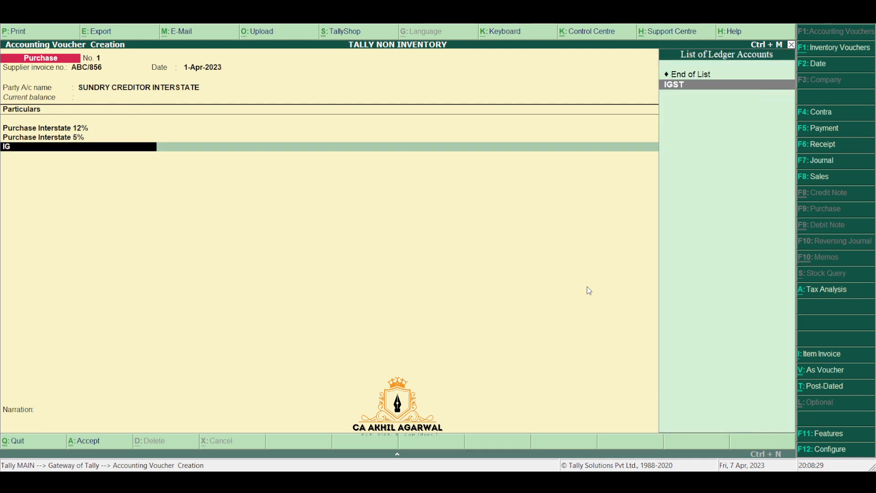
{"action": "key", "text": "Return"}
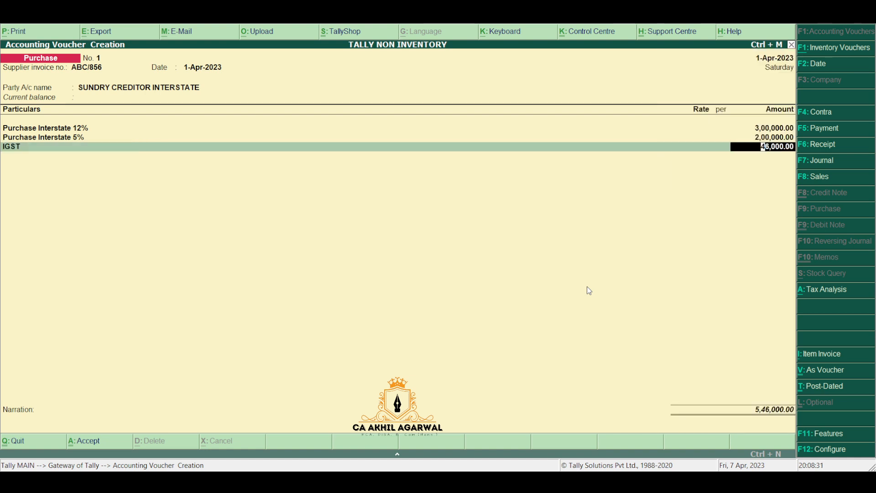
{"action": "key", "text": "Return"}
{"action": "type", "text": "CG"}
{"action": "key", "text": "Return"}
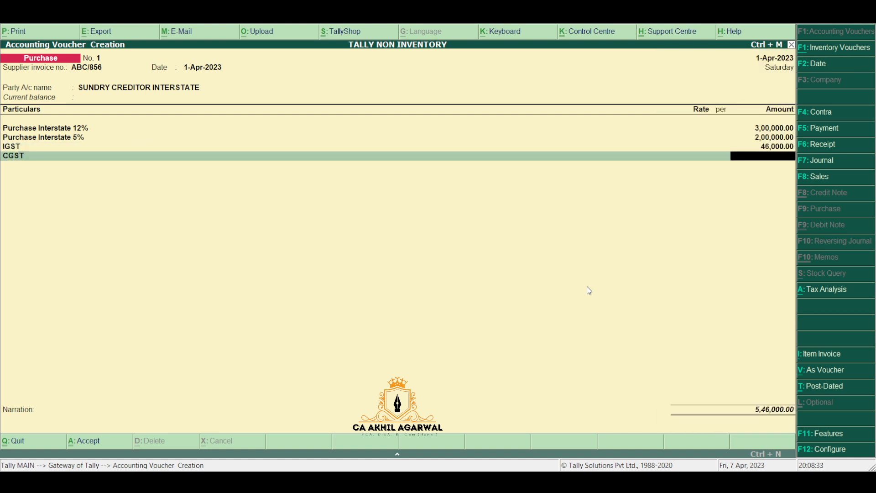
{"action": "key", "text": "BackSpace"}
{"action": "key", "text": "BackSpace"}
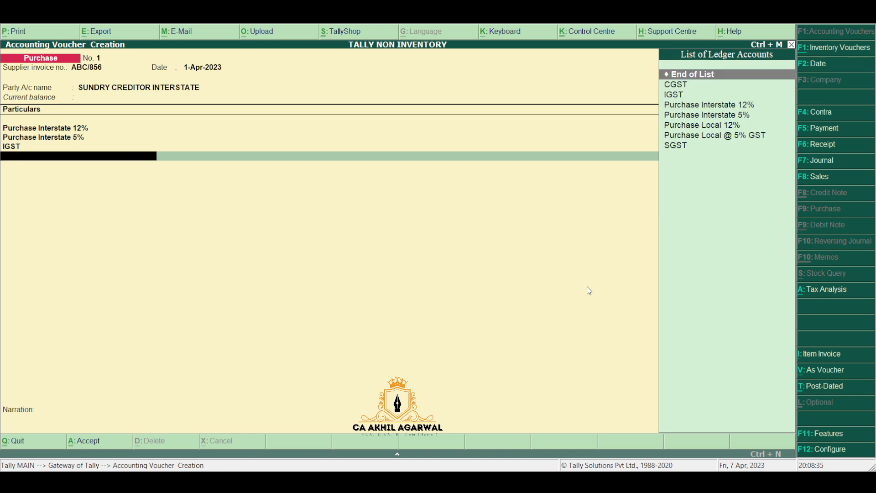
{"action": "key", "text": "Return"}
{"action": "key", "text": "Return"}
{"action": "key", "text": "Return"}
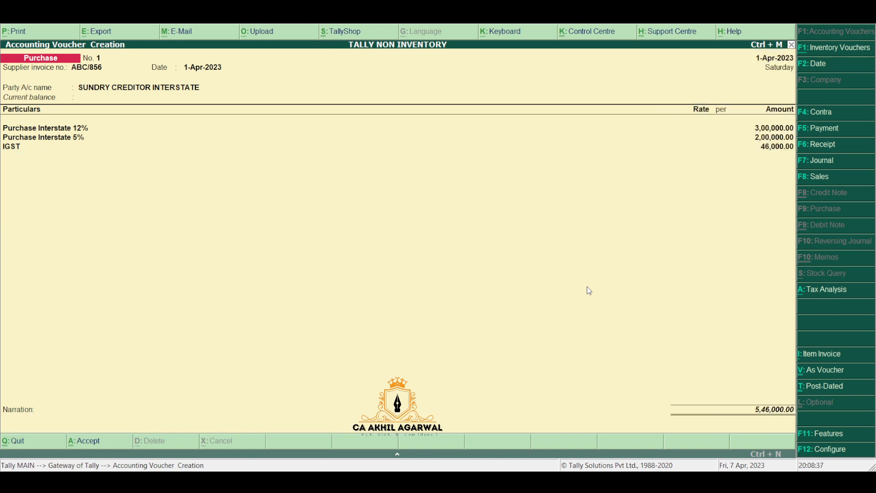
{"action": "key", "text": "Return"}
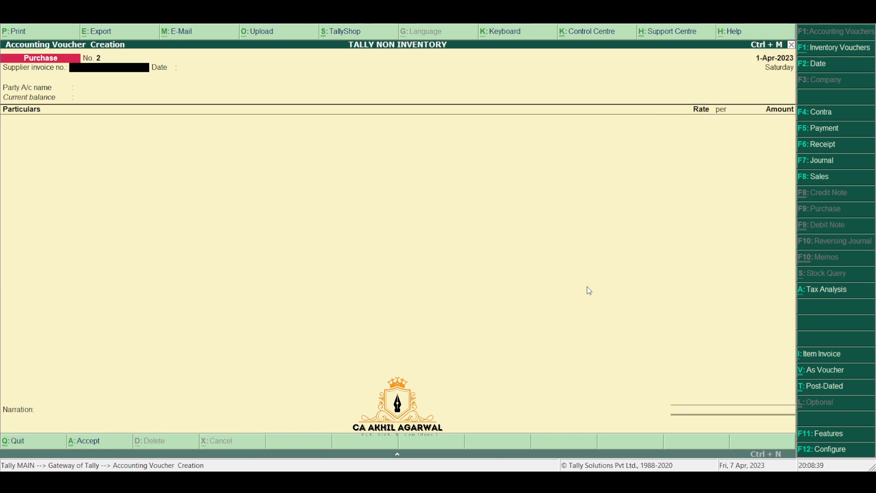
Step: Date the voucher 2-Apr-2023 and enter the supplier invoice number
{"action": "key", "text": "F2"}
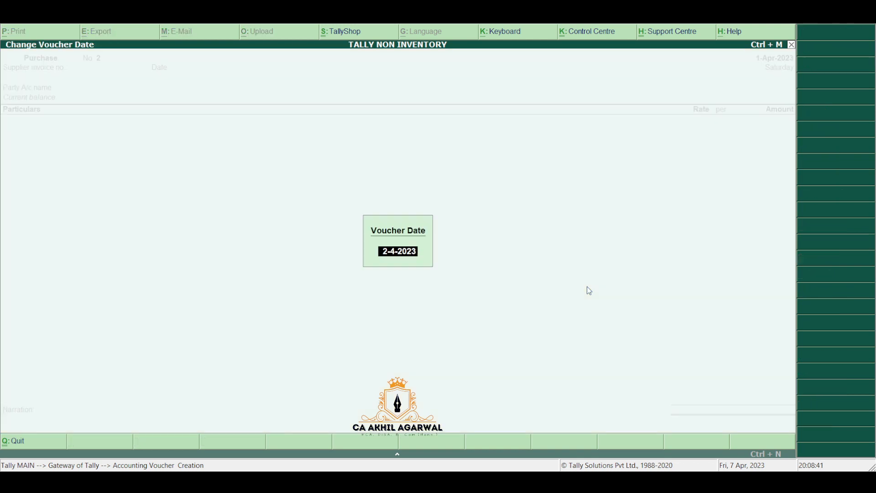
{"action": "key", "text": "Return"}
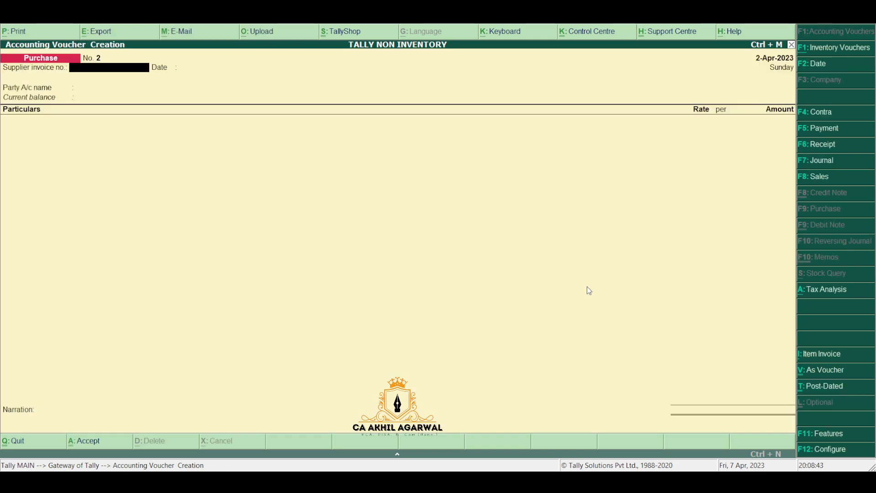
{"action": "type", "text": "GHH/654"}
{"action": "key", "text": "Return"}
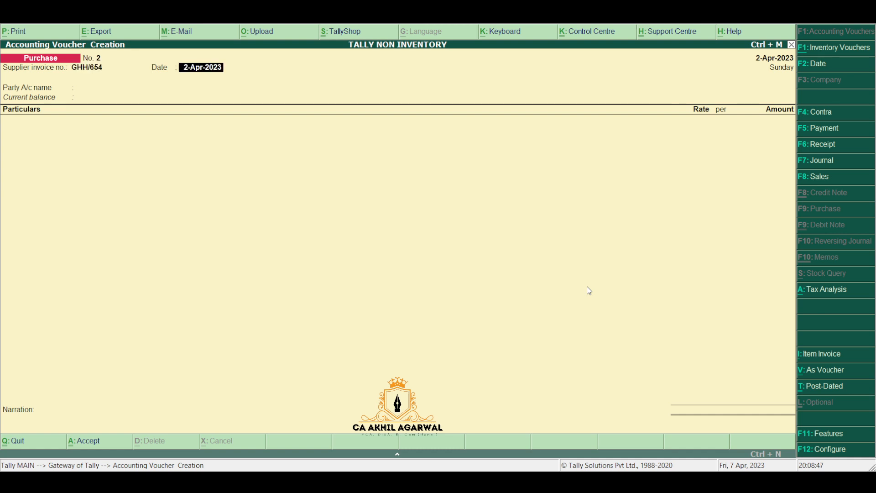
Step: Choose SUNDRY CREDITOR LOCAL as the party and accept the party details
{"action": "key", "text": "Return"}
{"action": "type", "text": "SUN"}
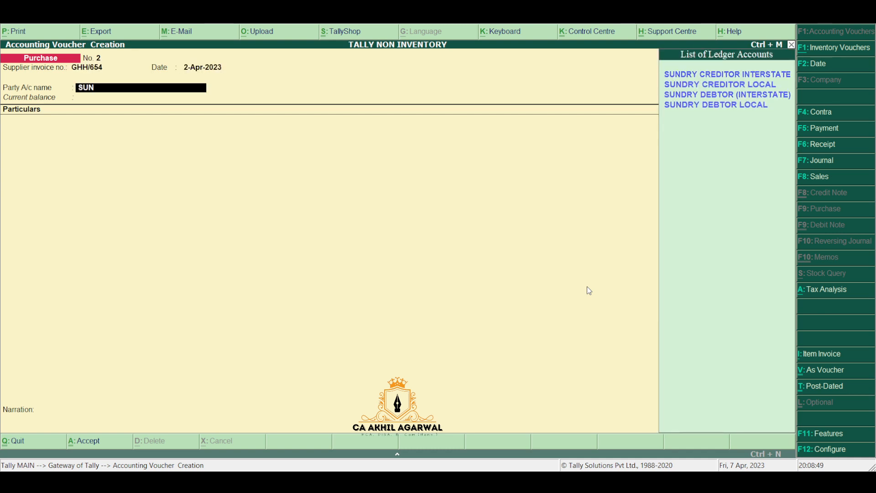
{"action": "key", "text": "Down"}
{"action": "key", "text": "Down"}
{"action": "key", "text": "Up"}
{"action": "key", "text": "Return"}
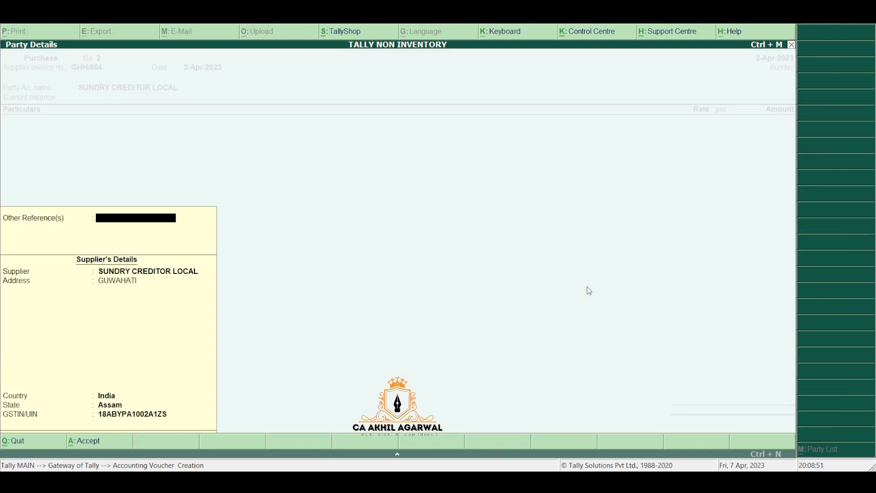
{"action": "key", "text": "Return"}
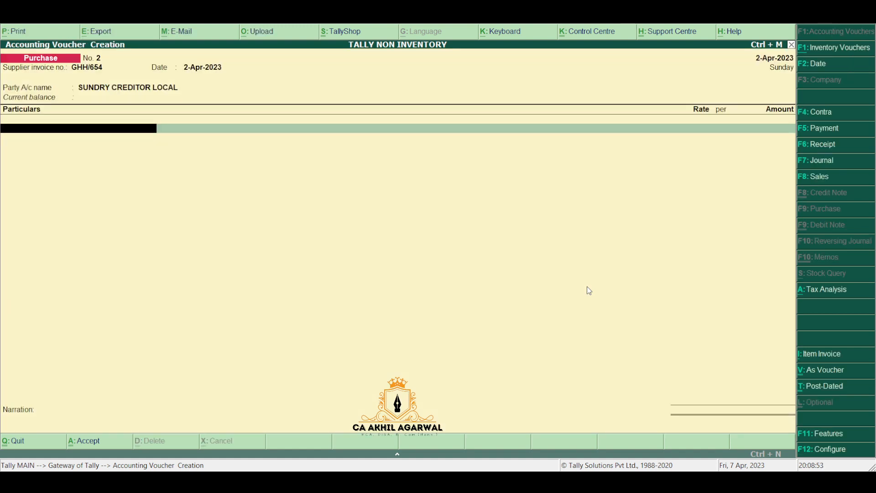
Step: Add Purchase Local 12% with an amount of 50,000
{"action": "type", "text": "12"}
{"action": "key", "text": "Down"}
{"action": "key", "text": "Down"}
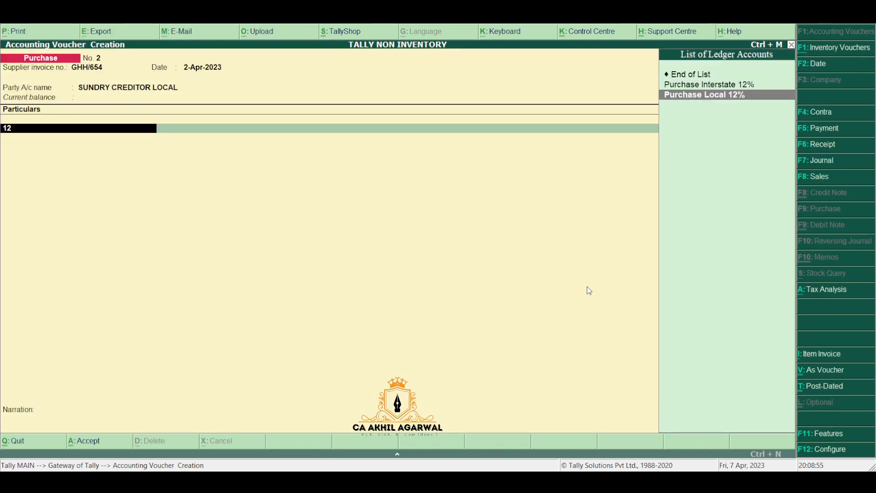
{"action": "key", "text": "Return"}
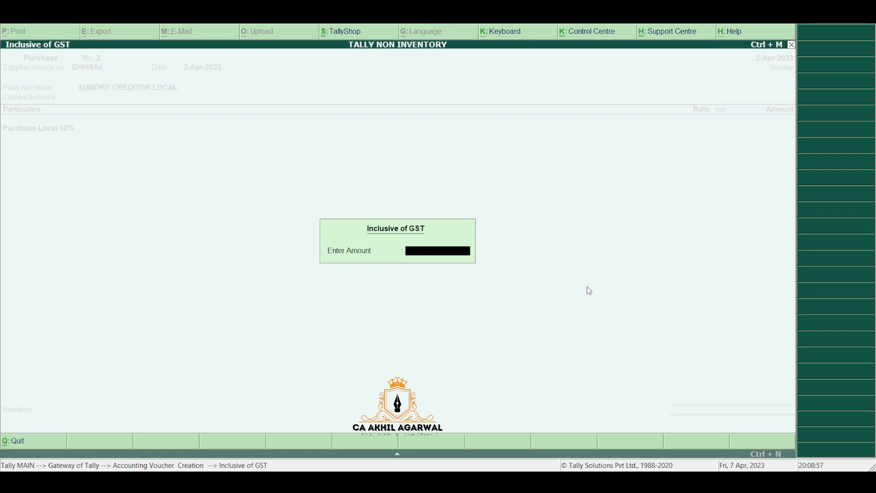
{"action": "key", "text": "Return"}
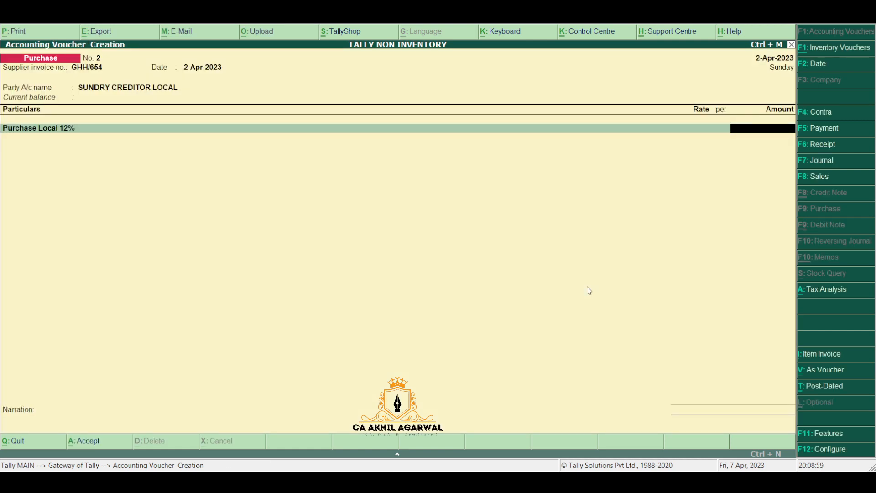
{"action": "type", "text": "50000"}
{"action": "key", "text": "Return"}
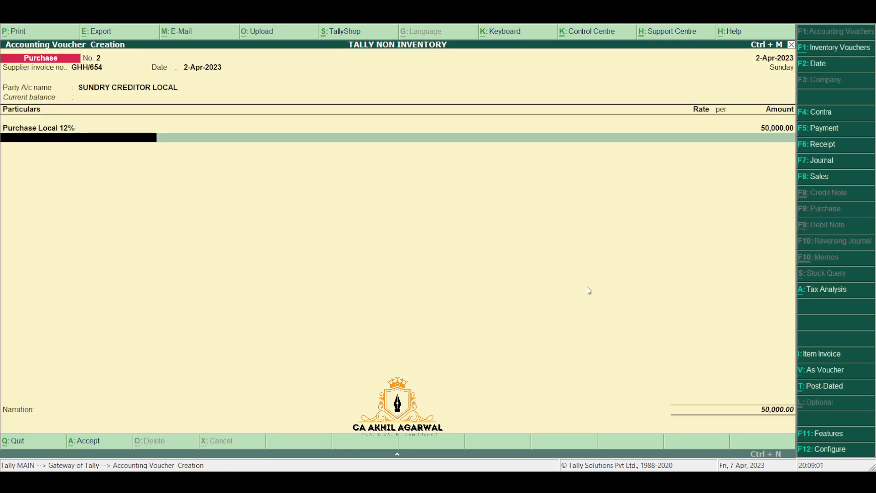
Step: Add Purchase Local @ 5% GST with an amount of 25,000
{"action": "type", "text": "5"}
{"action": "key", "text": "Down"}
{"action": "key", "text": "Down"}
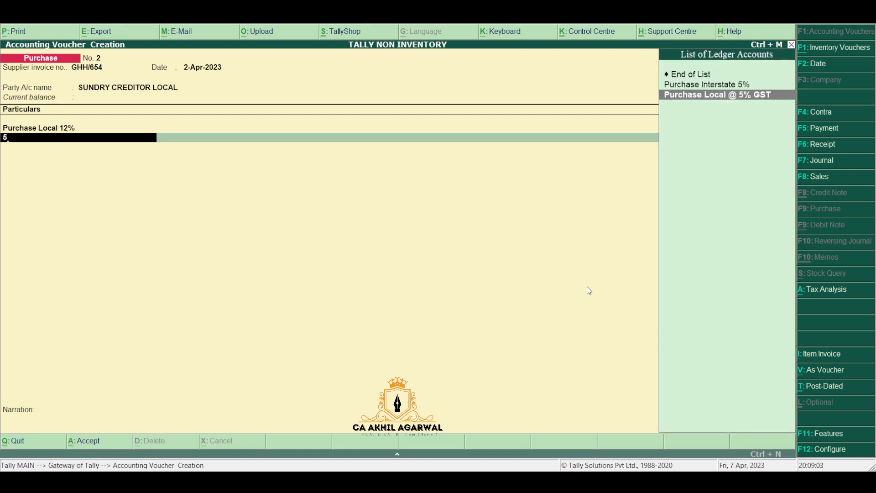
{"action": "key", "text": "Return"}
{"action": "key", "text": "Return"}
{"action": "key", "text": "Return"}
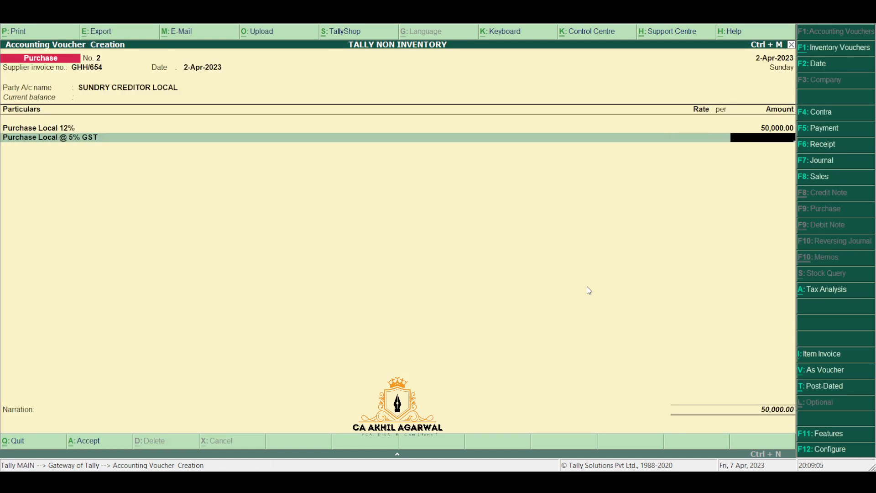
{"action": "type", "text": "25000"}
{"action": "key", "text": "Return"}
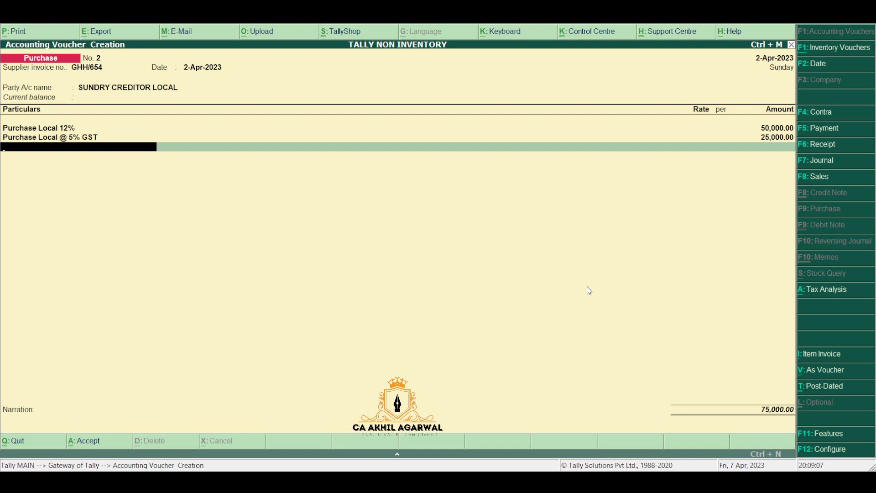
{"action": "type", "text": "i"}
{"action": "key", "text": "Return"}
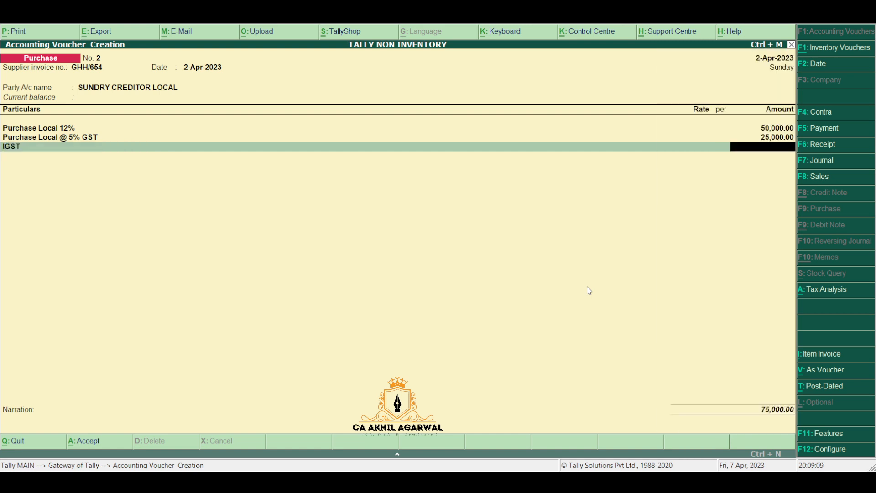
Step: Replace IGST with CGST and SGST, accepting 3,625 each
{"action": "key", "text": "BackSpace"}
{"action": "type", "text": "c"}
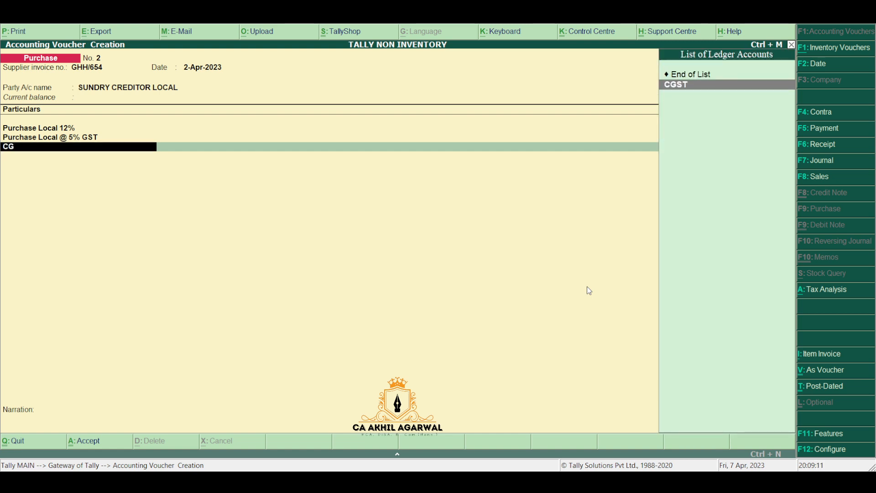
{"action": "key", "text": "Return"}
{"action": "key", "text": "Return"}
{"action": "type", "text": "s"}
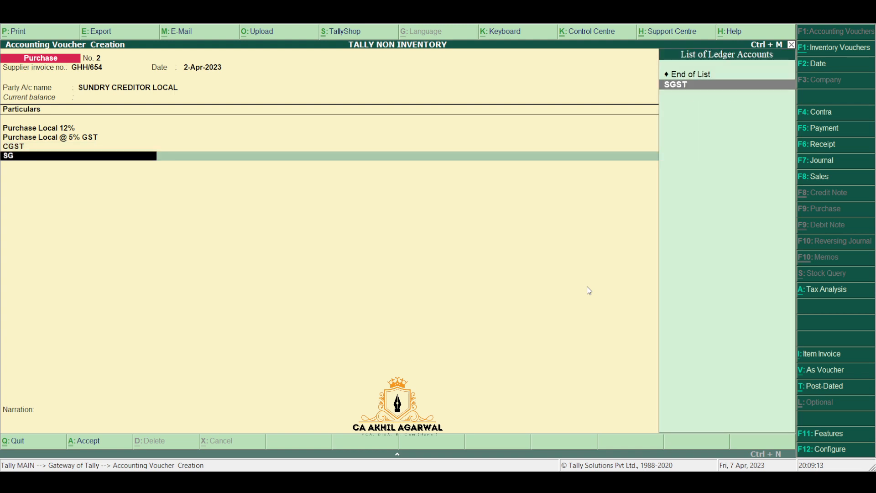
{"action": "key", "text": "Return"}
{"action": "key", "text": "Return"}
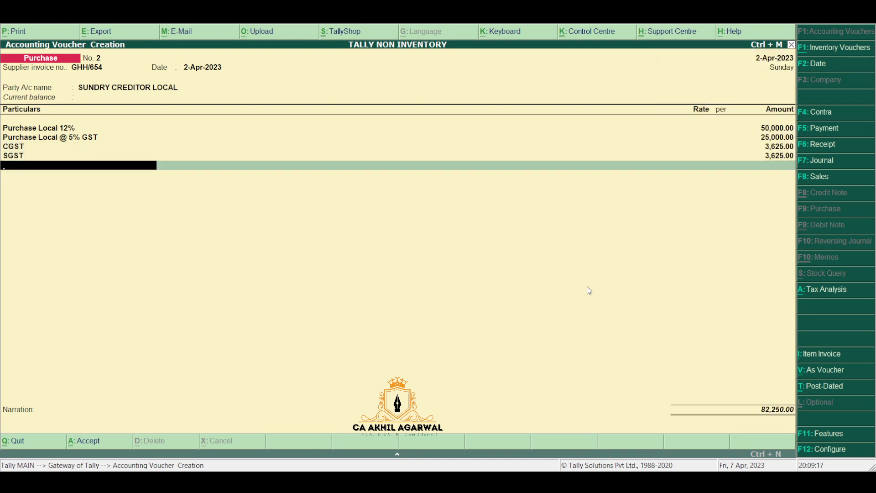
Step: Show voucher No. 2's detailed Tax Analysis: 75,000 taxable, 7,250 GST as central and state tax
{"action": "left_click", "coordinate": [835, 289]}
{"action": "key", "text": "alt+F1"}
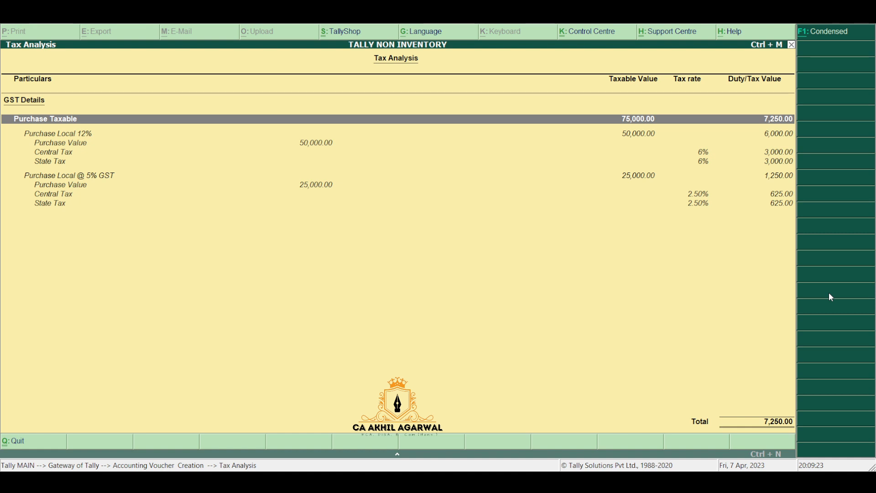
{"action": "key", "text": "Escape"}
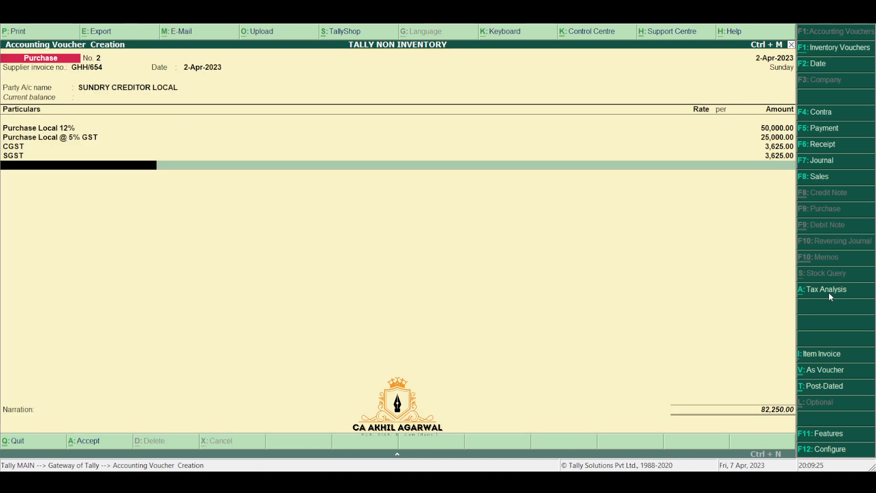
{"action": "left_click", "coordinate": [829, 294]}
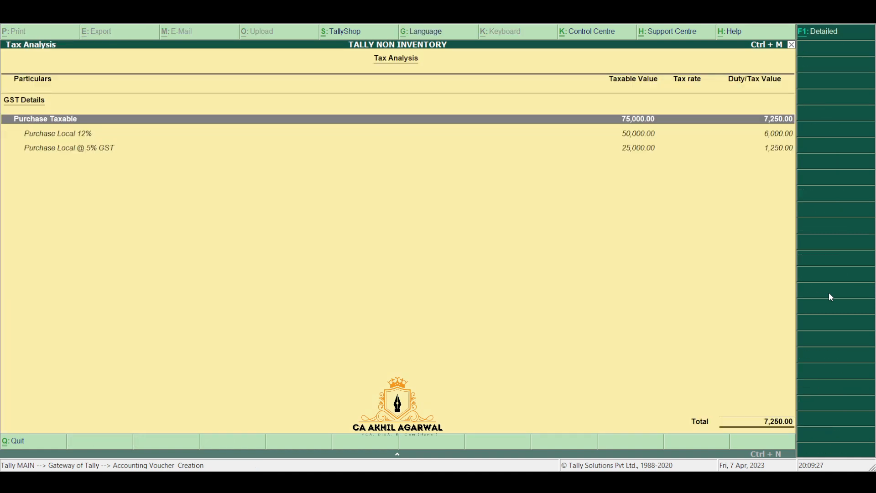
{"action": "key", "text": "F1"}
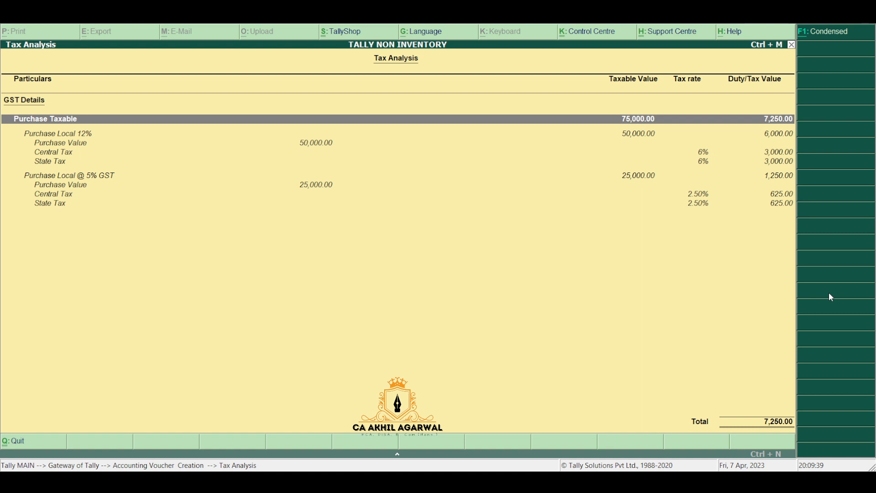
Step: Save purchase voucher No. 2 (82,250.00) and date the next purchase voucher 5-Apr-2023
{"action": "key", "text": "Escape"}
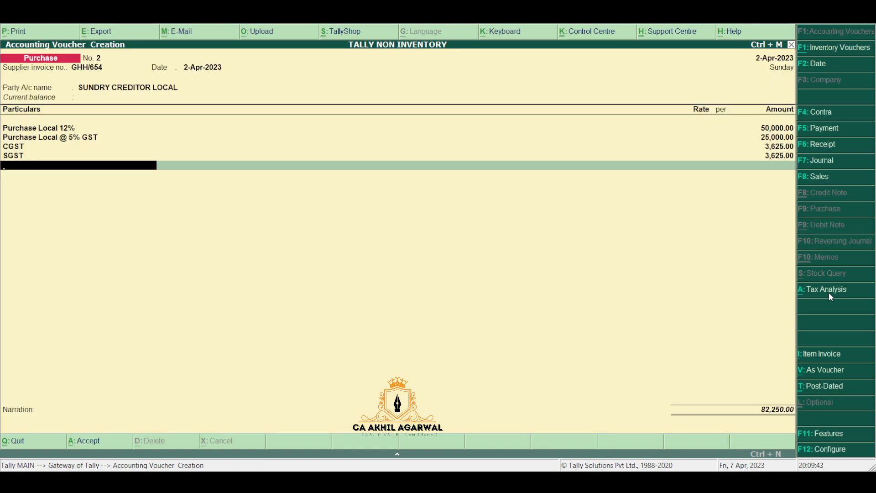
{"action": "key", "text": "ctrl+a"}
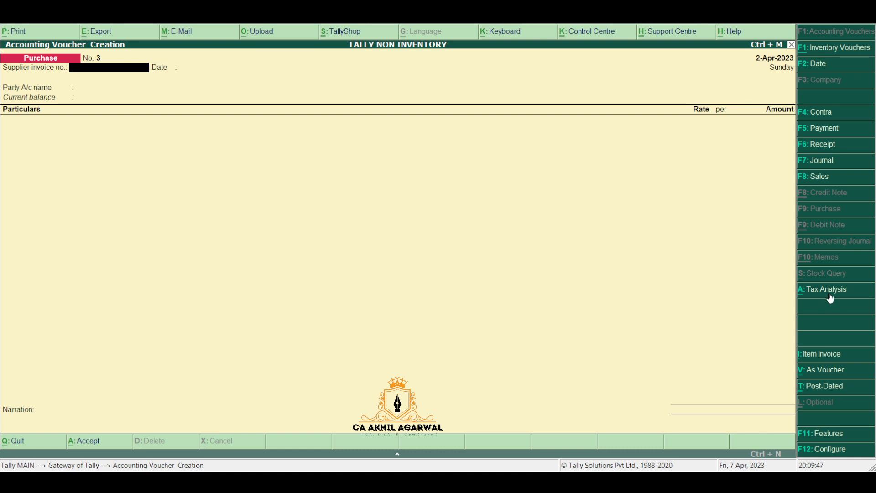
{"action": "key", "text": "F2"}
{"action": "type", "text": "5-4"}
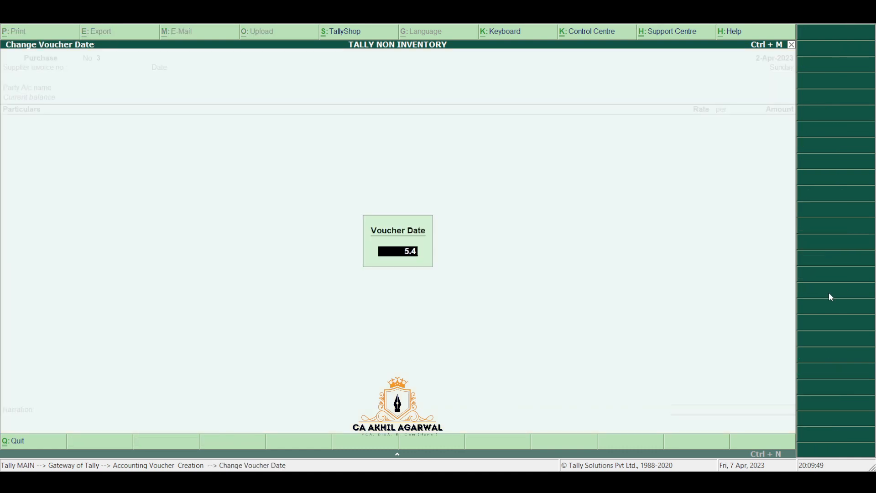
{"action": "key", "text": "Return"}
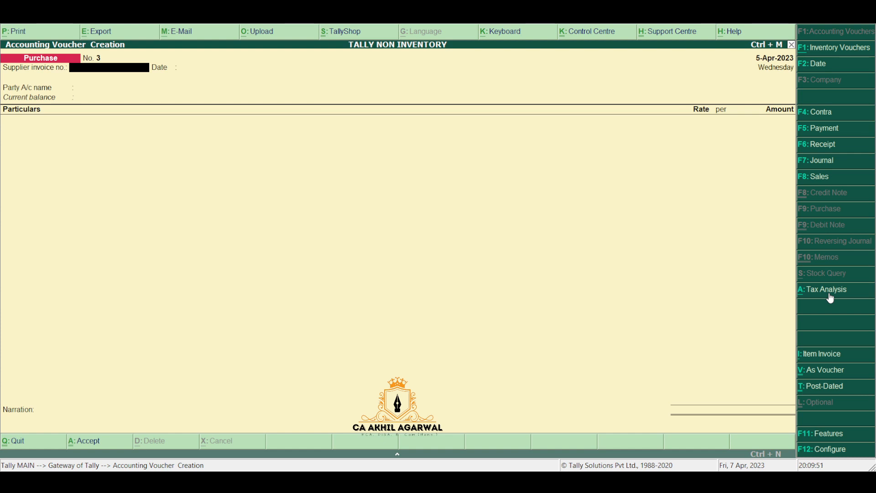
Step: Start a sales voucher with reference AB/23/001 and party SUNDRY DEBTOR LOCAL
{"action": "left_click", "coordinate": [820, 182]}
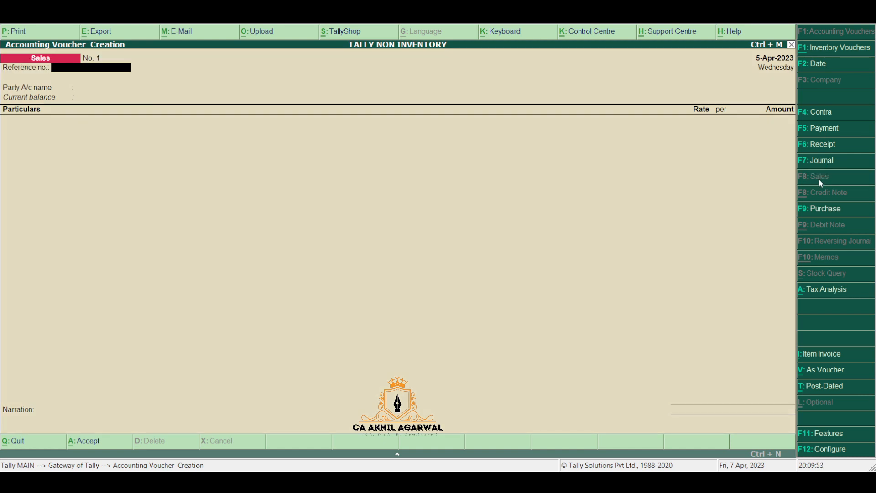
{"action": "type", "text": "AB/23/001"}
{"action": "key", "text": "Return"}
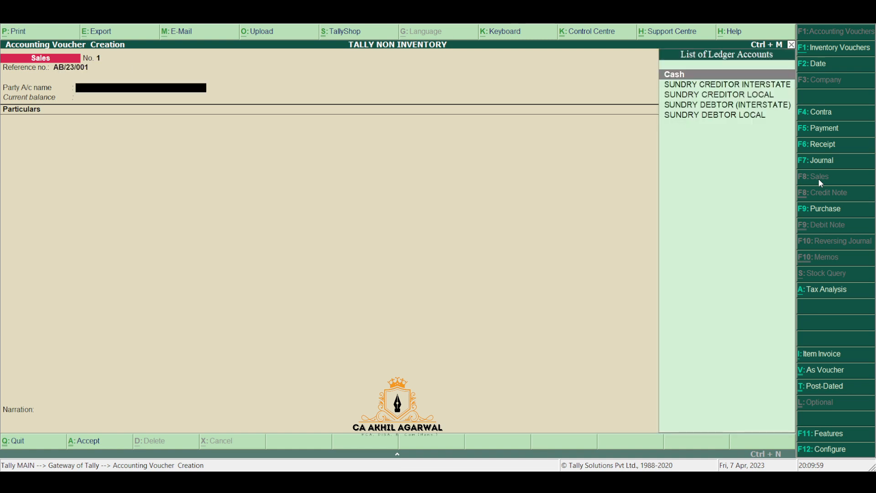
{"action": "key", "text": "Down"}
{"action": "key", "text": "Down"}
{"action": "key", "text": "Down"}
{"action": "key", "text": "Down"}
{"action": "key", "text": "Return"}
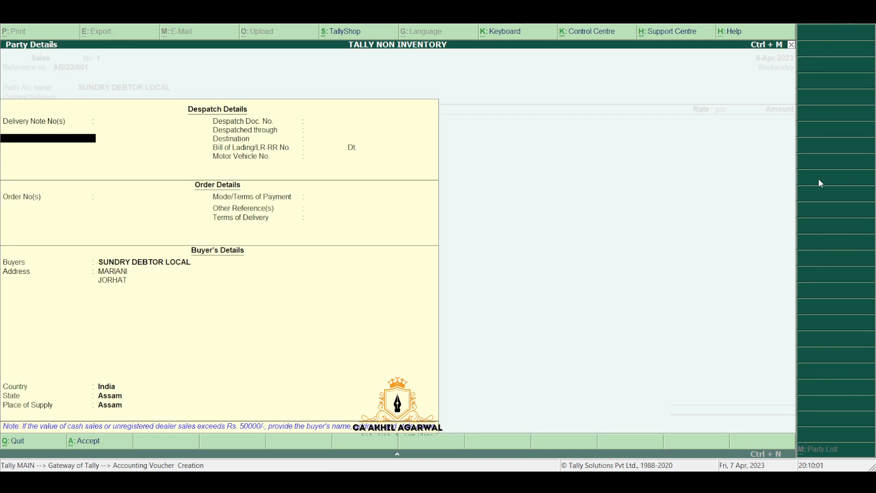
{"action": "key", "text": "ctrl+a"}
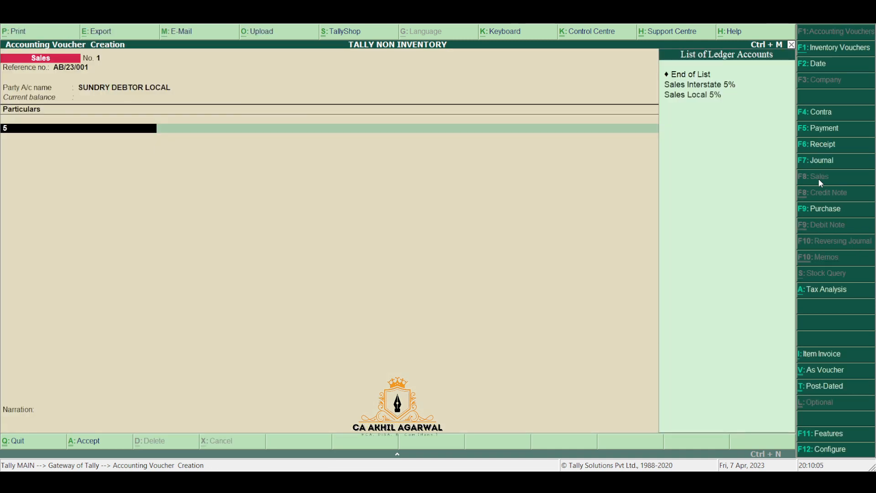
Step: Add Sales Local 5% and Sales 12% Local lines of 50,000 each
{"action": "key", "text": "Down"}
{"action": "key", "text": "Down"}
{"action": "key", "text": "Return"}
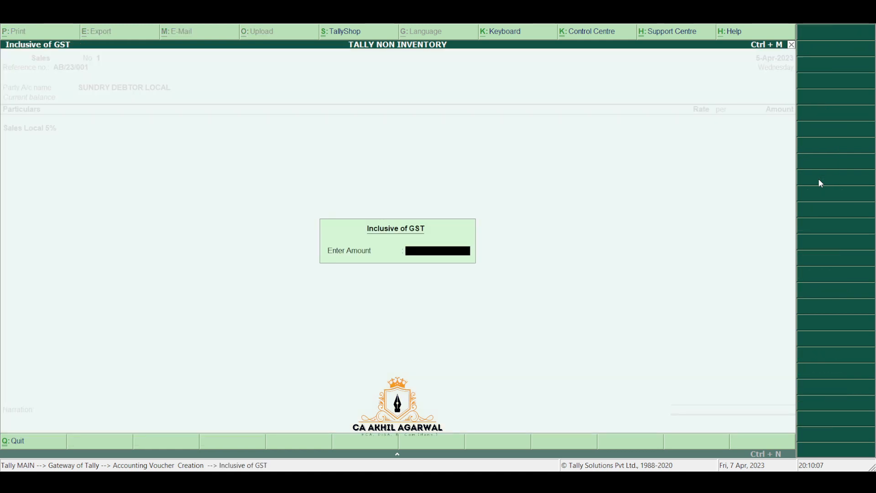
{"action": "key", "text": "Return"}
{"action": "type", "text": "50000"}
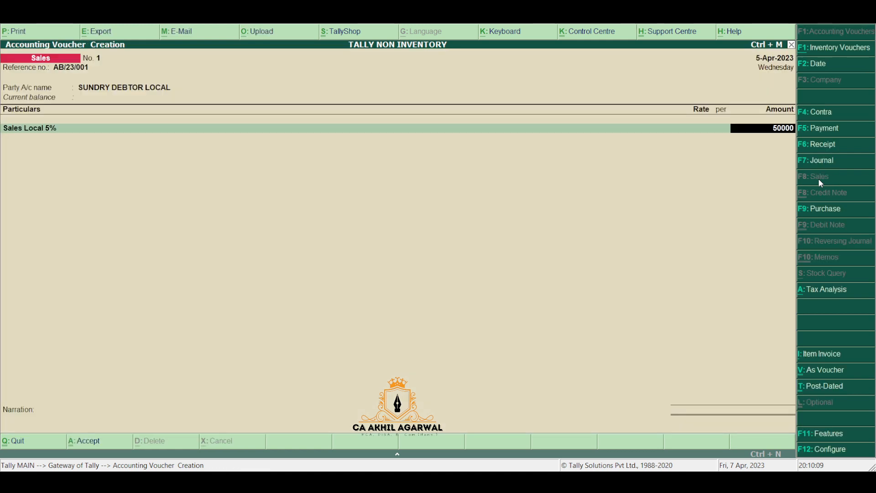
{"action": "key", "text": "Return"}
{"action": "type", "text": "12"}
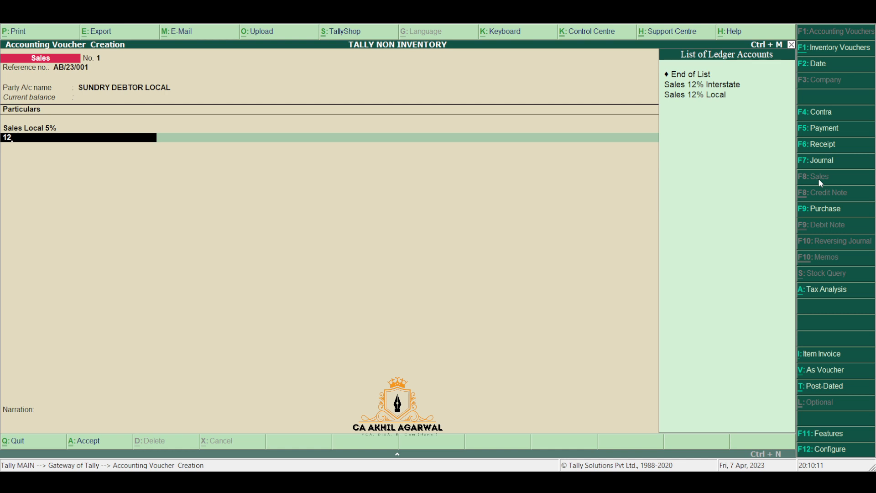
{"action": "key", "text": "Down"}
{"action": "key", "text": "Down"}
{"action": "key", "text": "Return"}
{"action": "key", "text": "Return"}
{"action": "type", "text": "5"}
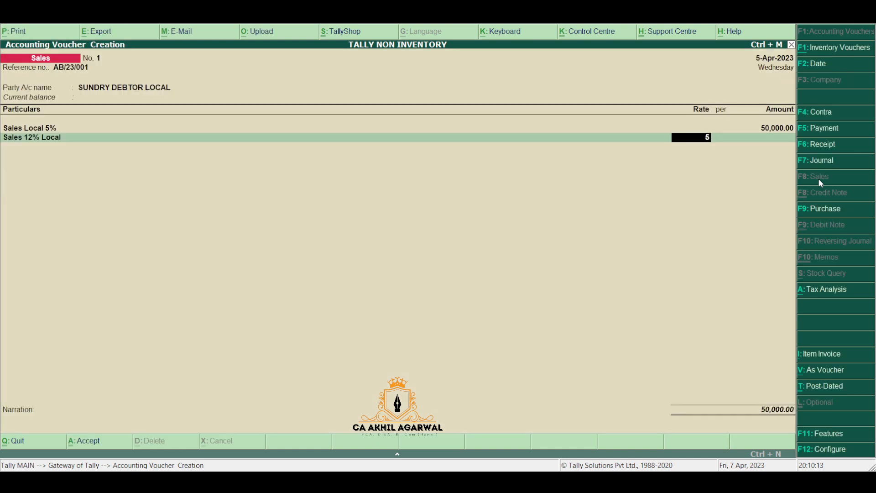
{"action": "key", "text": "BackSpace"}
{"action": "key", "text": "Return"}
{"action": "type", "text": "50000"}
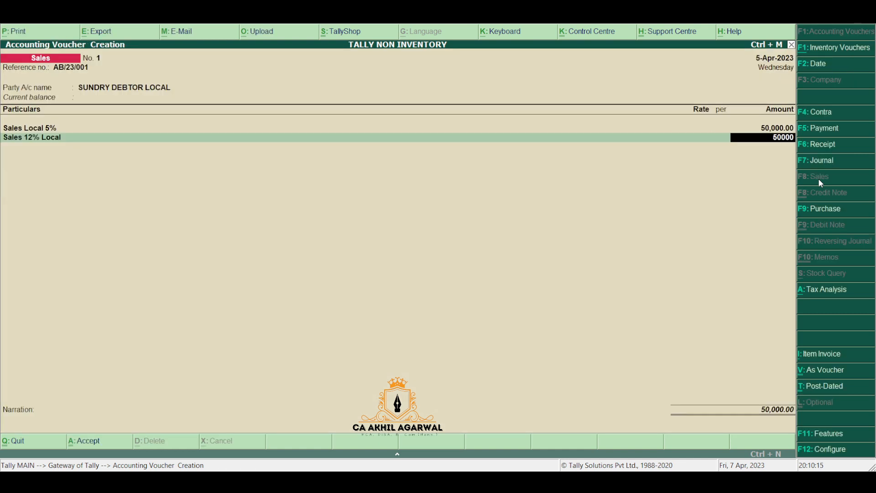
{"action": "key", "text": "Return"}
Step: Add CGST and SGST lines and save sales voucher No. 1 totalling 1,08,500
{"action": "type", "text": "cg"}
{"action": "key", "text": "Return"}
{"action": "key", "text": "Return"}
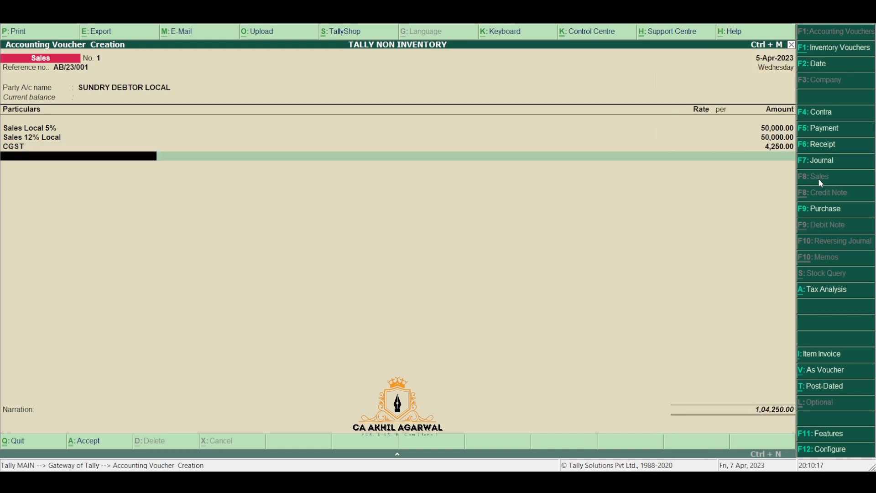
{"action": "type", "text": "sg"}
{"action": "key", "text": "Return"}
{"action": "key", "text": "Return"}
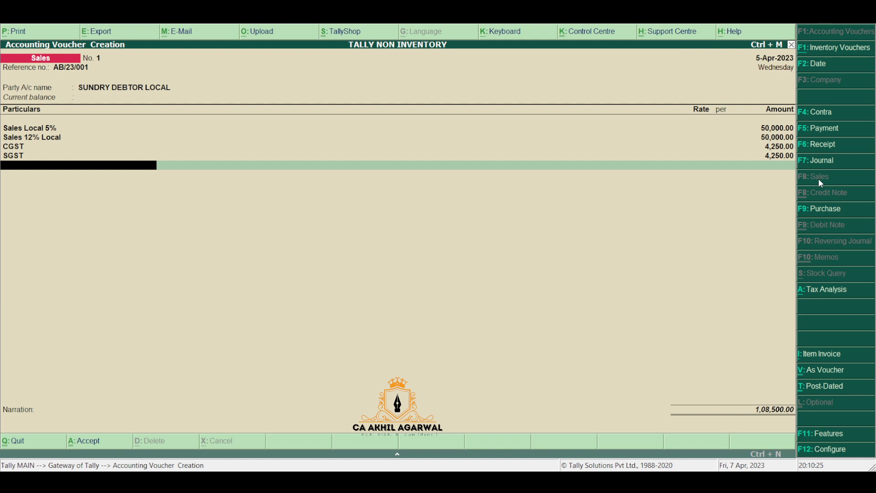
{"action": "key", "text": "ctrl+a"}
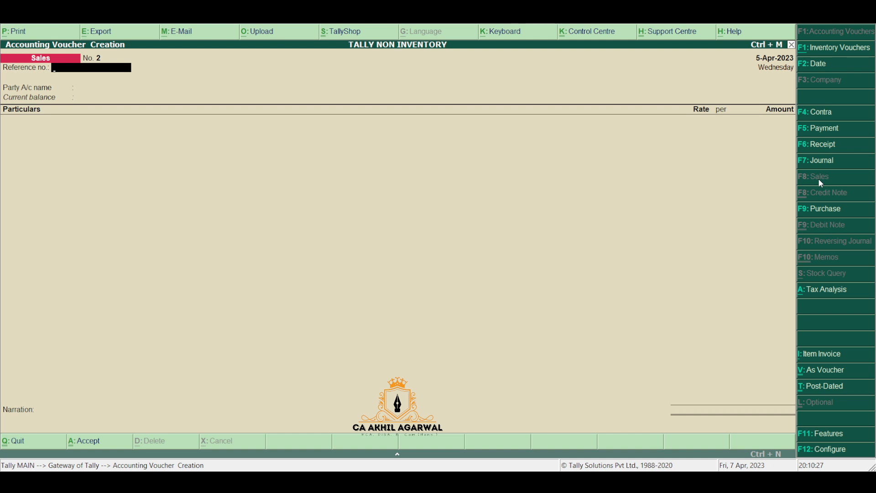
Step: Choose SUNDRY DEBTOR (INTERSTATE) as the party for sales voucher No. 2
{"action": "key", "text": "Return"}
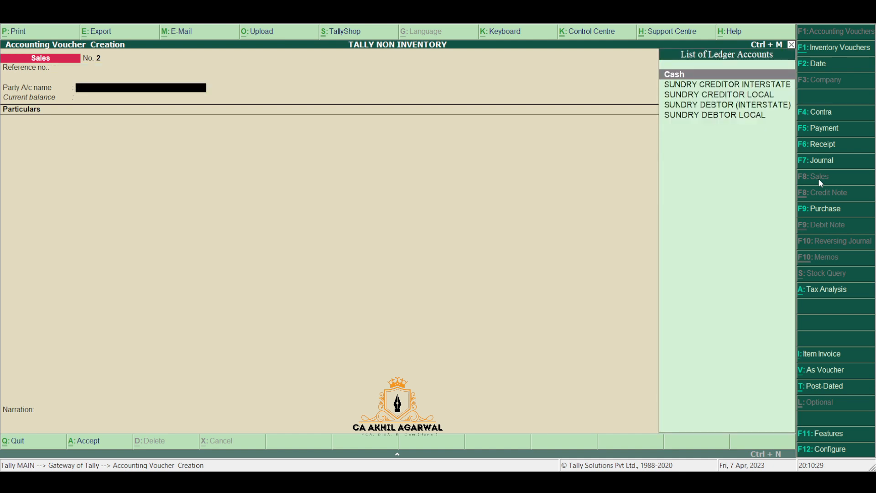
{"action": "type", "text": "SUN"}
{"action": "key", "text": "Down"}
{"action": "key", "text": "Down"}
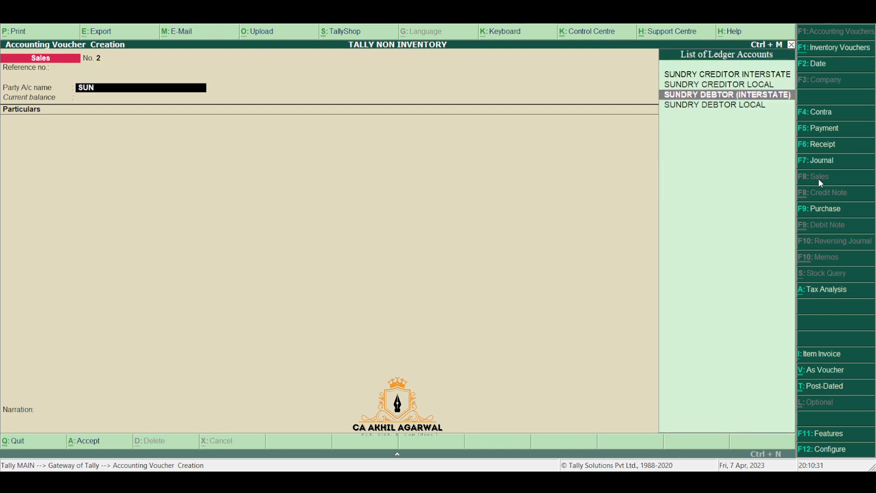
{"action": "key", "text": "Return"}
{"action": "key", "text": "ctrl+a"}
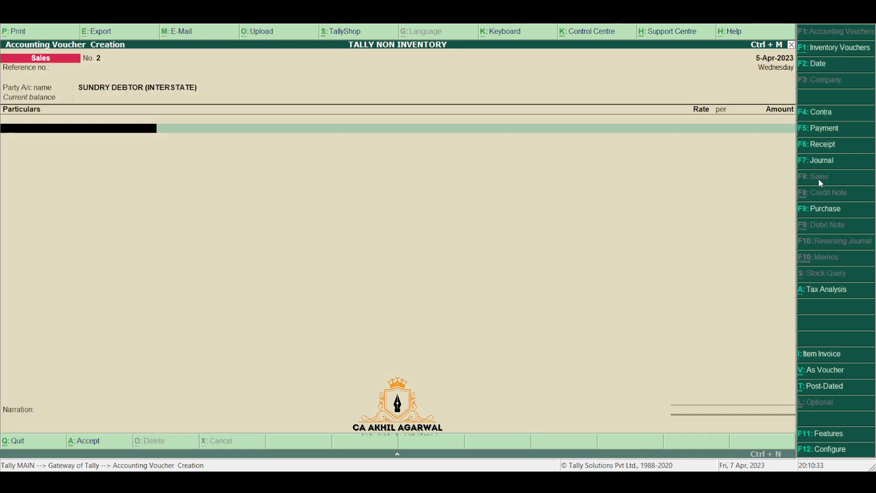
Step: Add Sales 12% Interstate with an amount of 1,00,000
{"action": "type", "text": "12"}
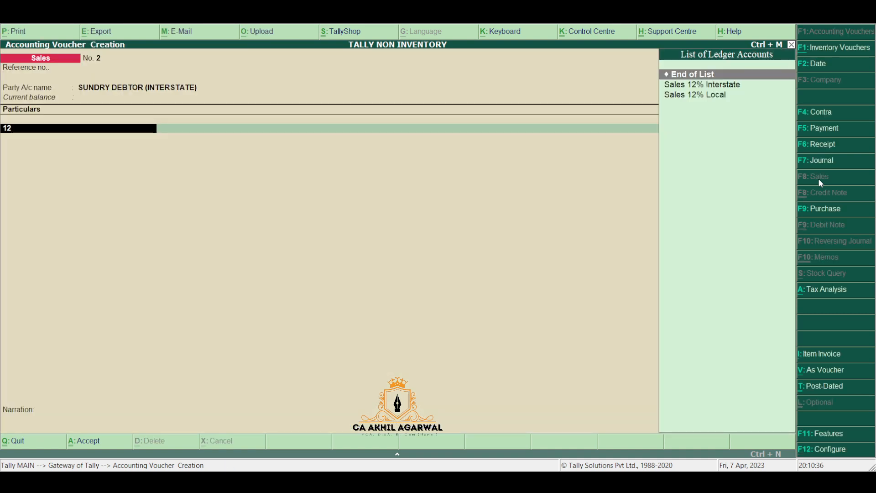
{"action": "key", "text": "Down"}
{"action": "key", "text": "Return"}
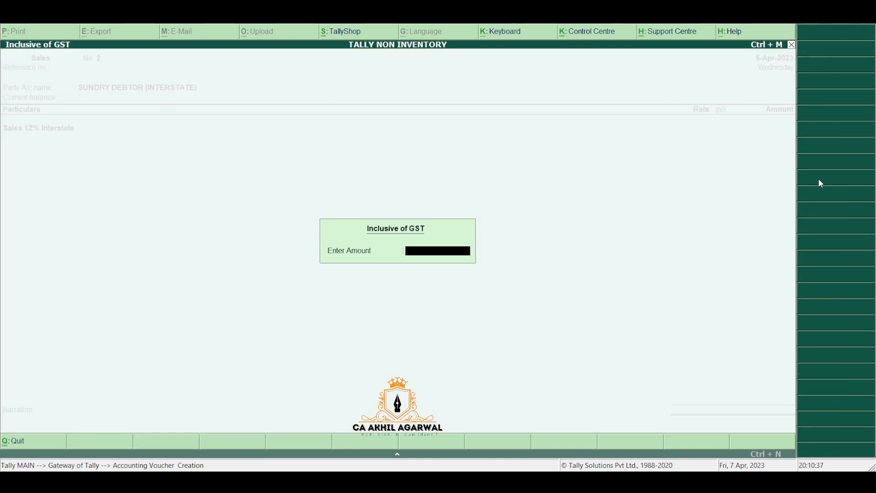
{"action": "key", "text": "Return"}
{"action": "type", "text": "100000"}
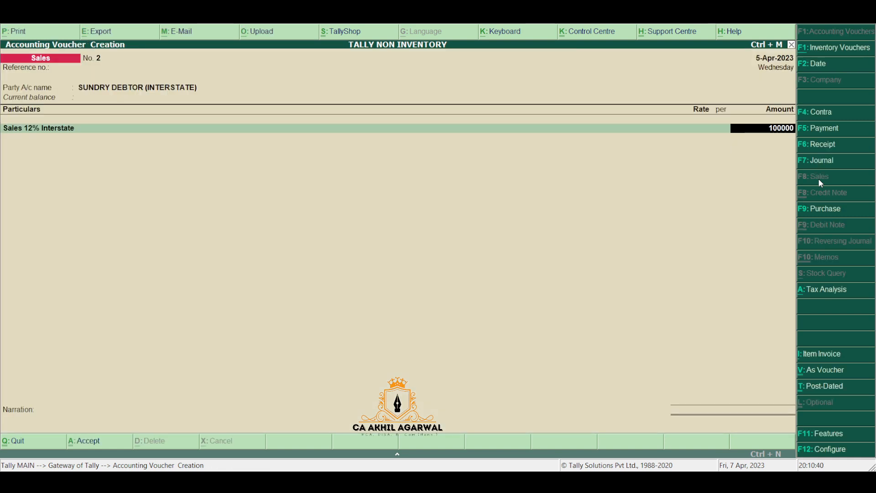
{"action": "key", "text": "Return"}
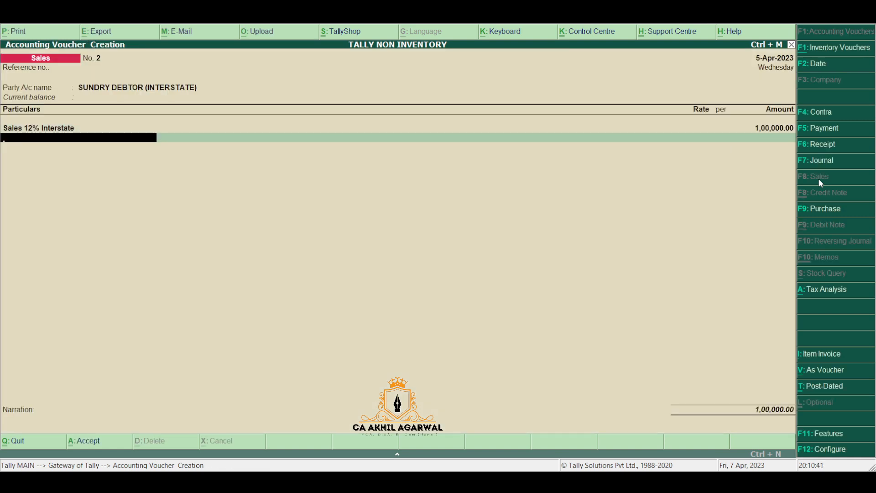
Step: Add Sales Interstate 5% with an amount of 50,000
{"action": "key", "text": "Down"}
{"action": "key", "text": "Down"}
{"action": "key", "text": "Return"}
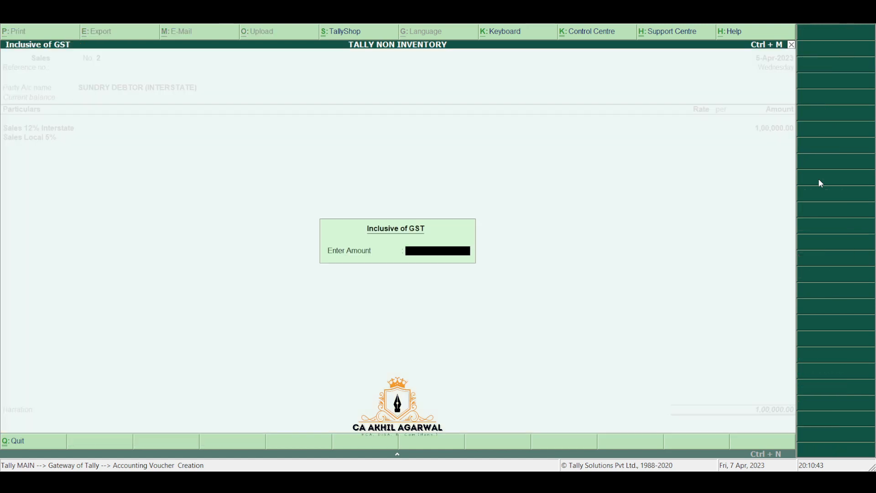
{"action": "key", "text": "Escape"}
{"action": "key", "text": "Up"}
{"action": "key", "text": "Return"}
{"action": "key", "text": "Return"}
{"action": "key", "text": "Return"}
{"action": "type", "text": "50000"}
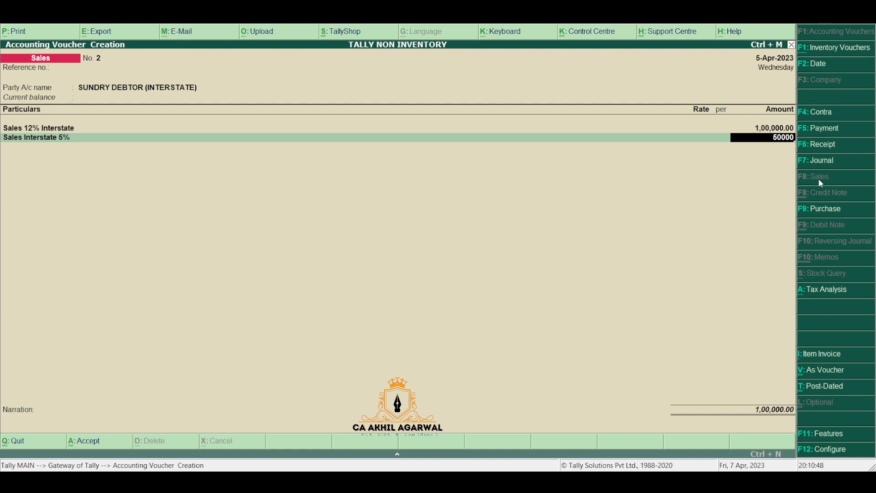
Step: Add IGST of 14,500 and save the voucher totalling 1,64,500
{"action": "key", "text": "Return"}
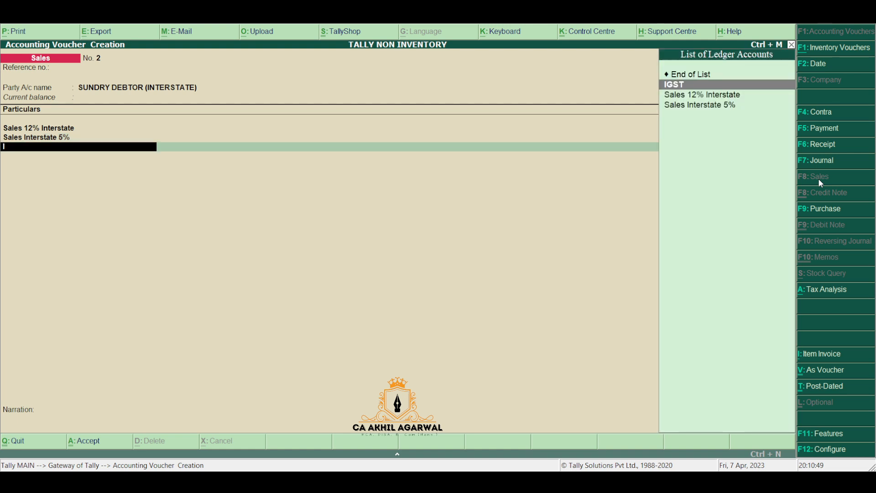
{"action": "type", "text": "ig"}
{"action": "key", "text": "Return"}
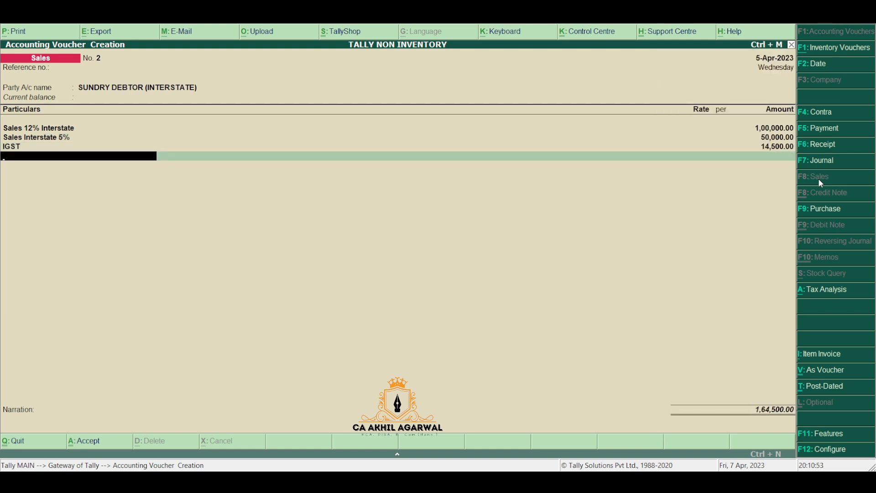
{"action": "key", "text": "ctrl+a"}
{"action": "key", "text": "Return"}
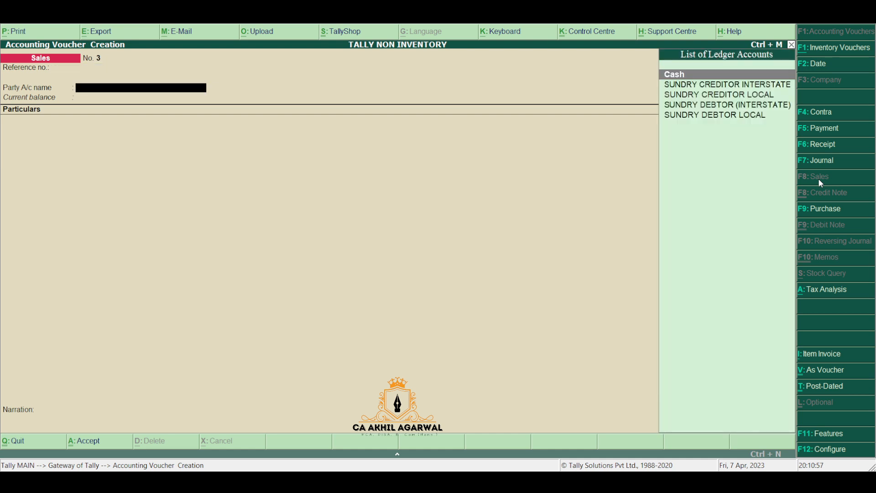
Step: Choose SUNDRY DEBTOR LOCAL as the party for sales voucher No. 3
{"action": "type", "text": "SUN"}
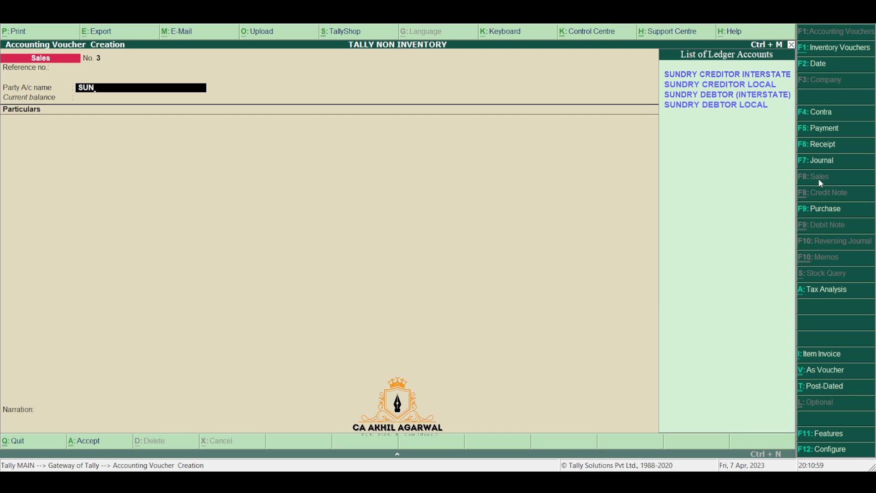
{"action": "key", "text": "Down"}
{"action": "key", "text": "Down"}
{"action": "key", "text": "Down"}
{"action": "key", "text": "Return"}
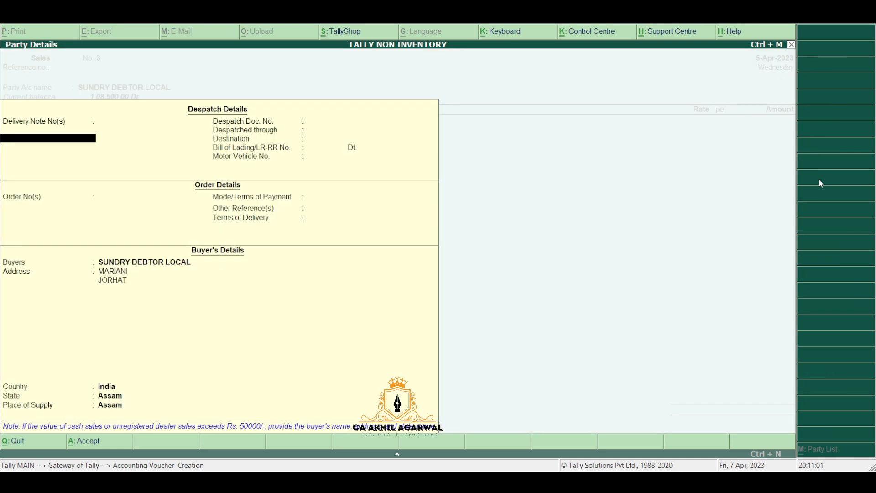
{"action": "key", "text": "ctrl+a"}
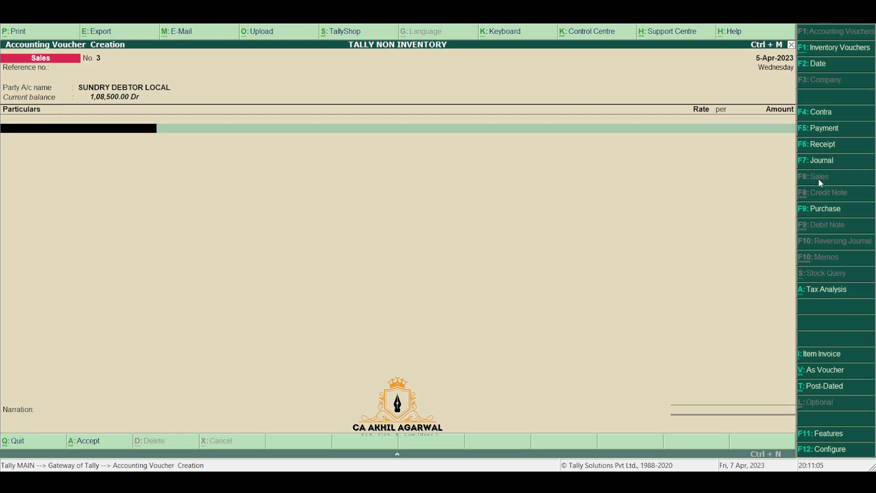
Step: Enter Sales Interstate 5% for 1,00,000 with IGST of 5,000
{"action": "type", "text": "5"}
{"action": "key", "text": "Down"}
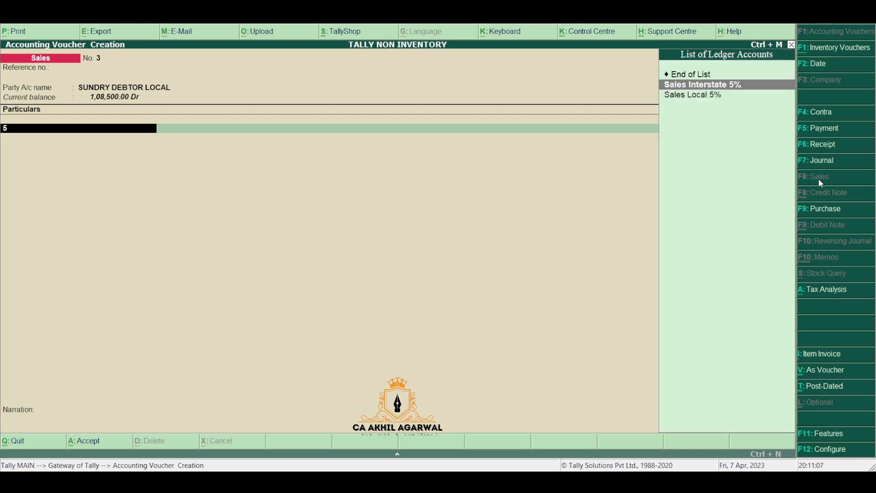
{"action": "key", "text": "Down"}
{"action": "key", "text": "Up"}
{"action": "key", "text": "Return"}
{"action": "key", "text": "Return"}
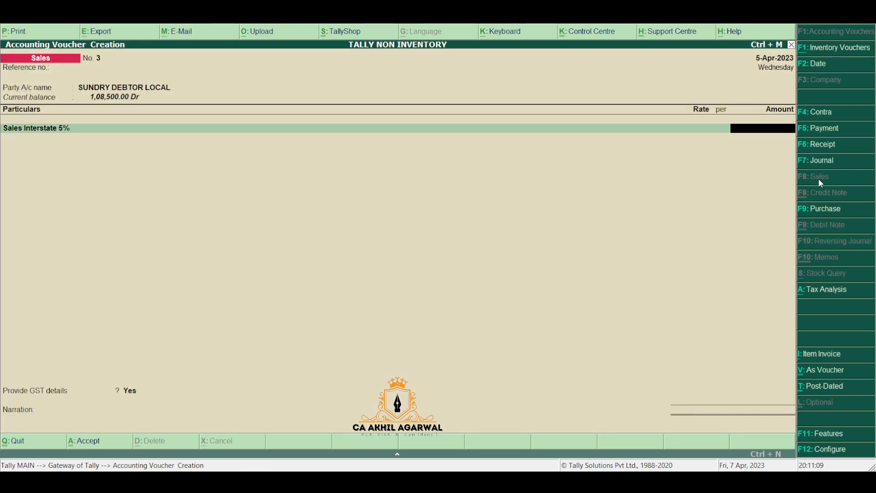
{"action": "type", "text": "1,00,000"}
{"action": "key", "text": "Return"}
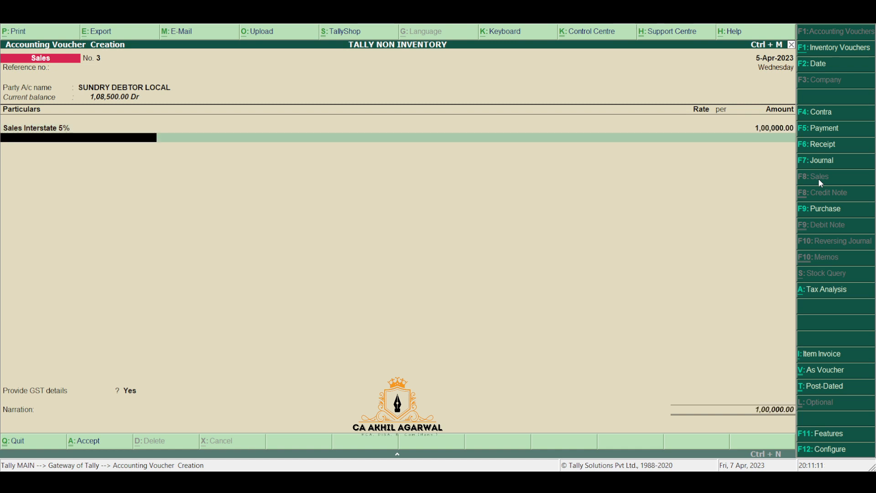
{"action": "type", "text": "IG"}
{"action": "key", "text": "Return"}
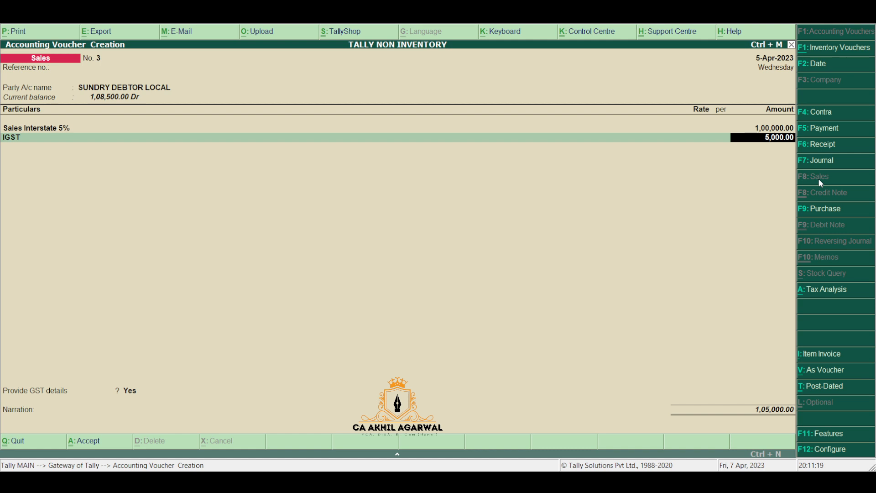
{"action": "key", "text": "Return"}
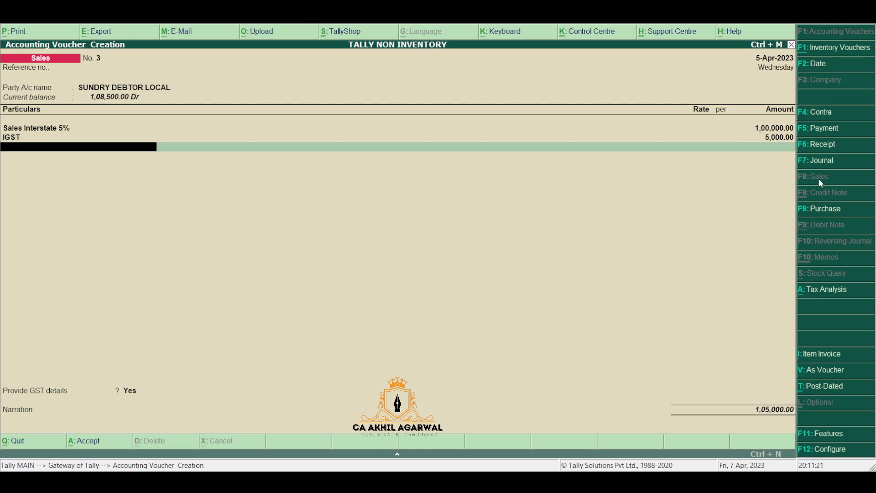
Step: Set Provide GST details to No, hit a place-of-supply mismatch, and decline saving
{"action": "key", "text": "Return"}
{"action": "key", "text": "n"}
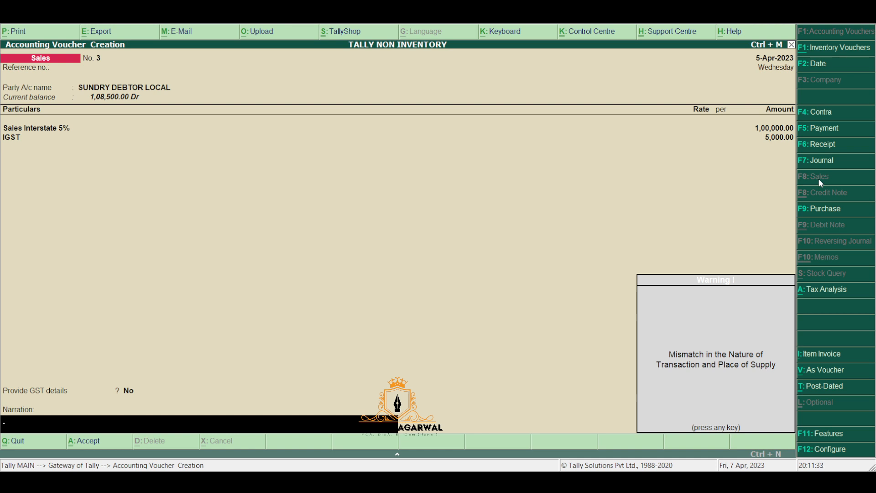
{"action": "key", "text": "Return"}
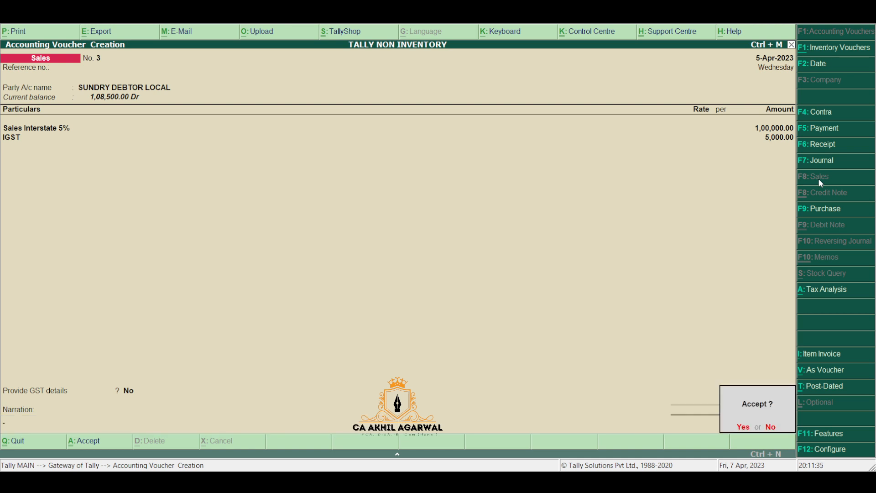
{"action": "key", "text": "n"}
Step: Keep SUNDRY DEBTOR LOCAL and switch the sales ledger to Sales Local 5%
{"action": "key", "text": "Up"}
{"action": "key", "text": "Up"}
{"action": "key", "text": "Up"}
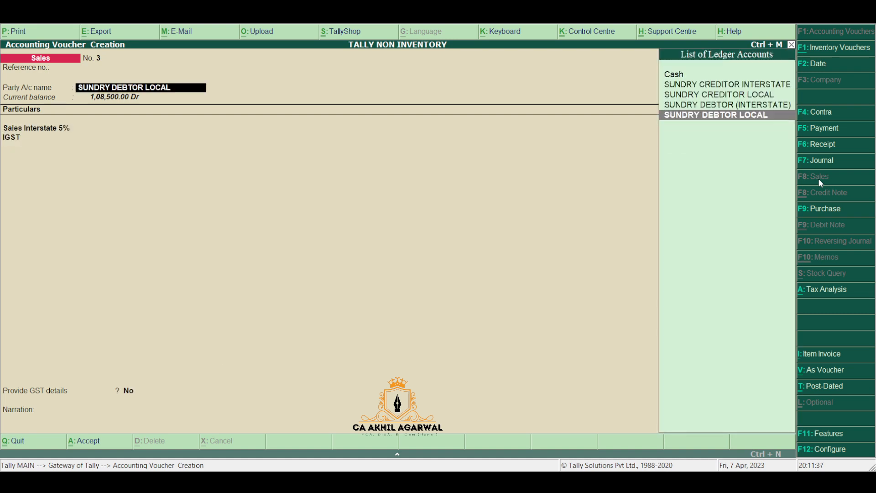
{"action": "key", "text": "Return"}
{"action": "key", "text": "ctrl+a"}
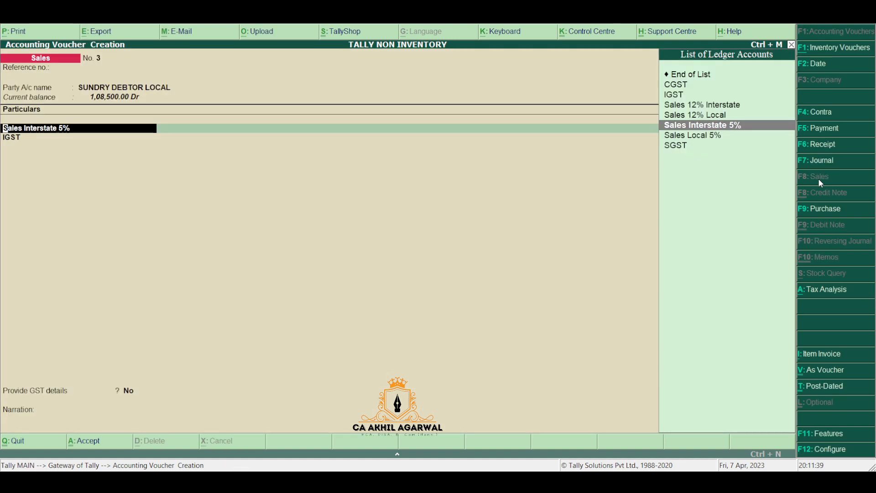
{"action": "key", "text": "Return"}
{"action": "key", "text": "Return"}
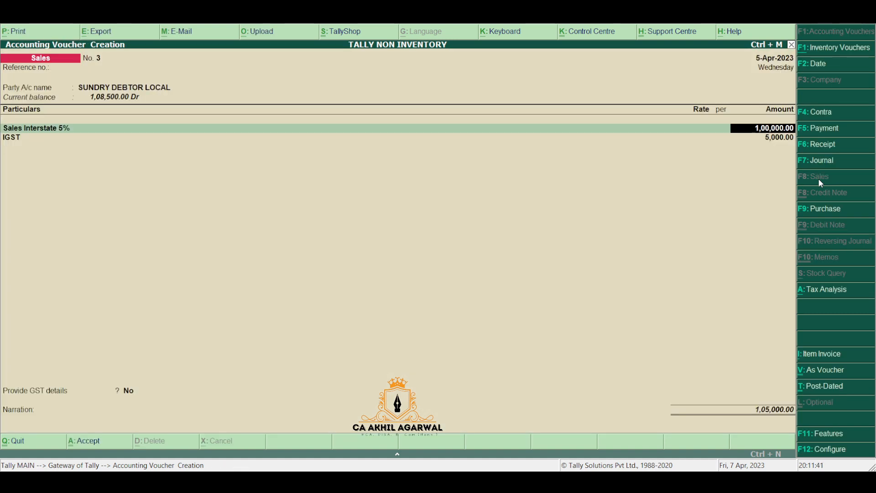
{"action": "key", "text": "BackSpace"}
{"action": "type", "text": "SA"}
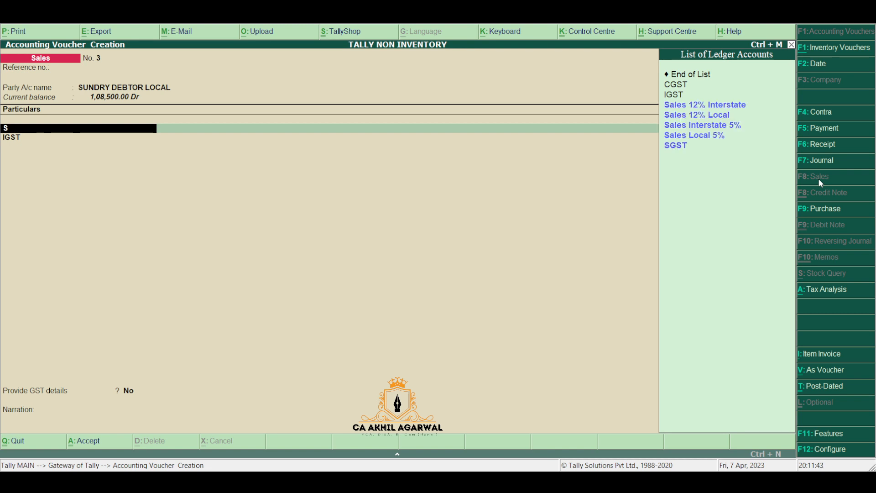
{"action": "key", "text": "Down"}
{"action": "key", "text": "Down"}
{"action": "key", "text": "Down"}
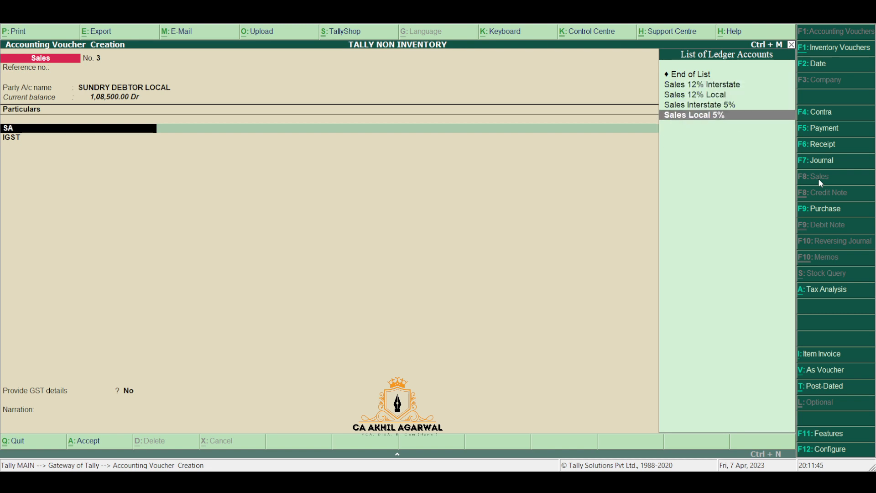
{"action": "key", "text": "Return"}
{"action": "key", "text": "Return"}
Step: Replace IGST with CGST and SGST of 2,500 each, totalling 1,05,000
{"action": "key", "text": "Return"}
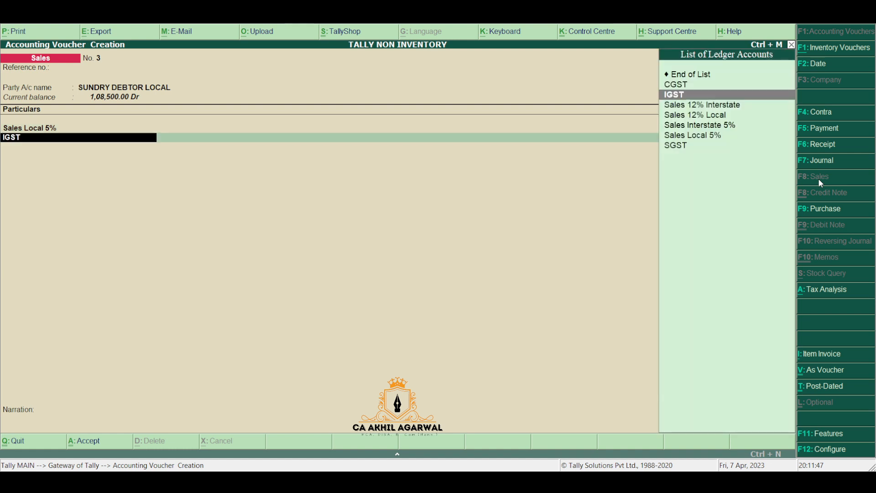
{"action": "type", "text": "CG"}
{"action": "key", "text": "Return"}
{"action": "key", "text": "Return"}
{"action": "type", "text": "S"}
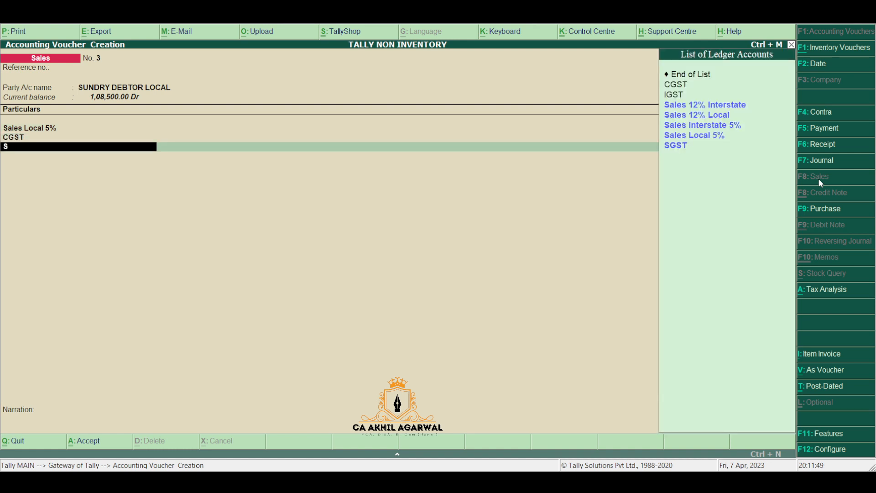
{"action": "type", "text": "G"}
{"action": "key", "text": "Return"}
{"action": "key", "text": "Return"}
{"action": "key", "text": "Return"}
{"action": "key", "text": "Return"}
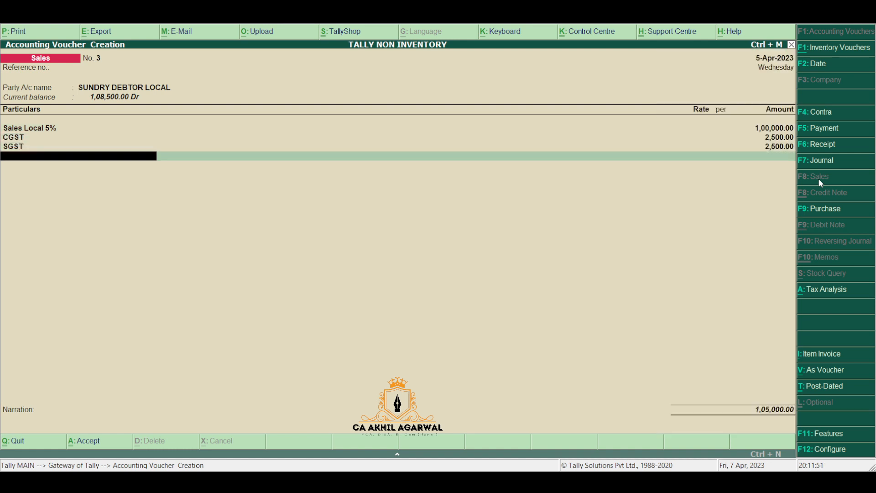
{"action": "key", "text": "Return"}
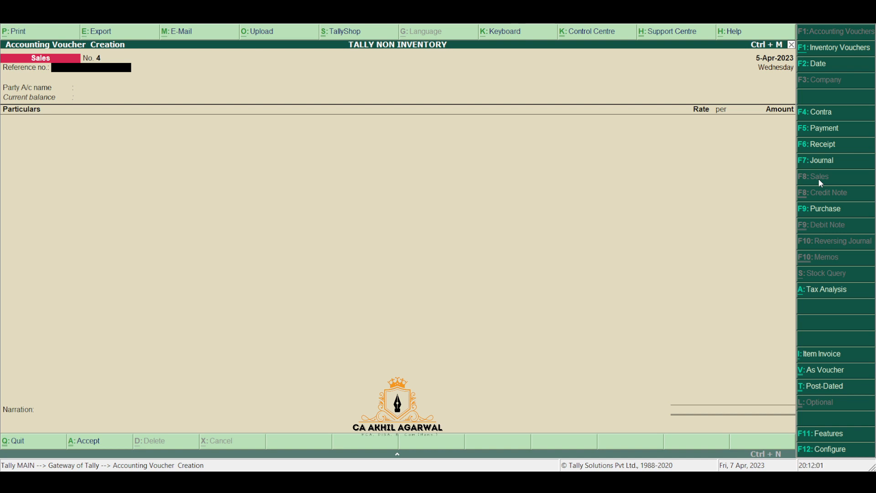
Step: Open the GSTR-1 return summary from Display > Statutory Reports > GST
{"action": "key", "text": "Escape"}
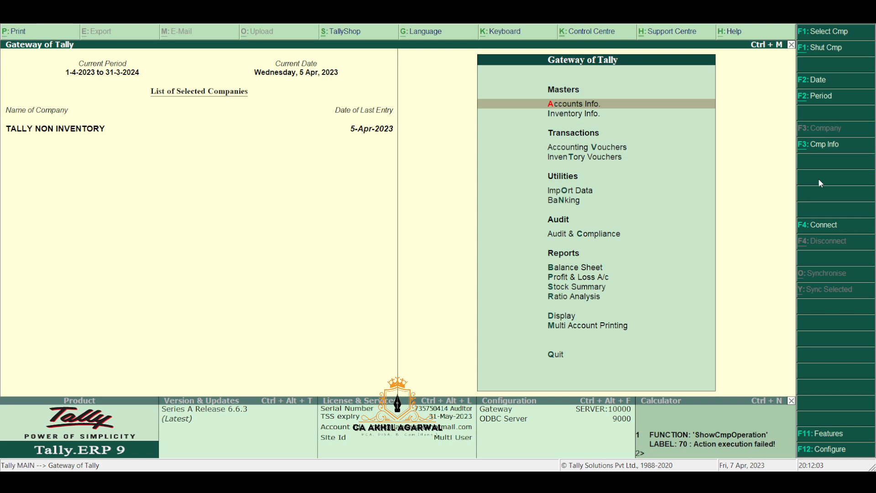
{"action": "key", "text": "d"}
{"action": "key", "text": "u"}
{"action": "key", "text": "g"}
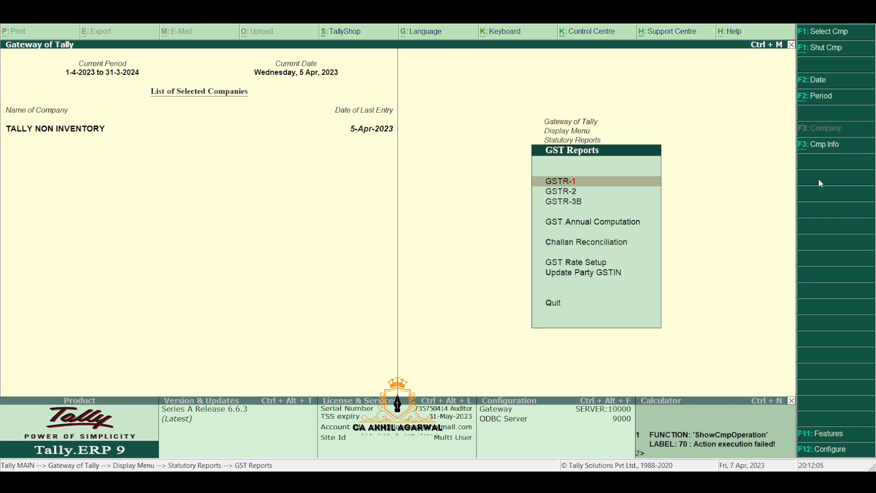
{"action": "key", "text": "Return"}
Step: Check the HSN/SAC Summary for incomplete information, then return to GSTR-1
{"action": "key", "text": "Down"}
{"action": "key", "text": "Down"}
{"action": "key", "text": "Down"}
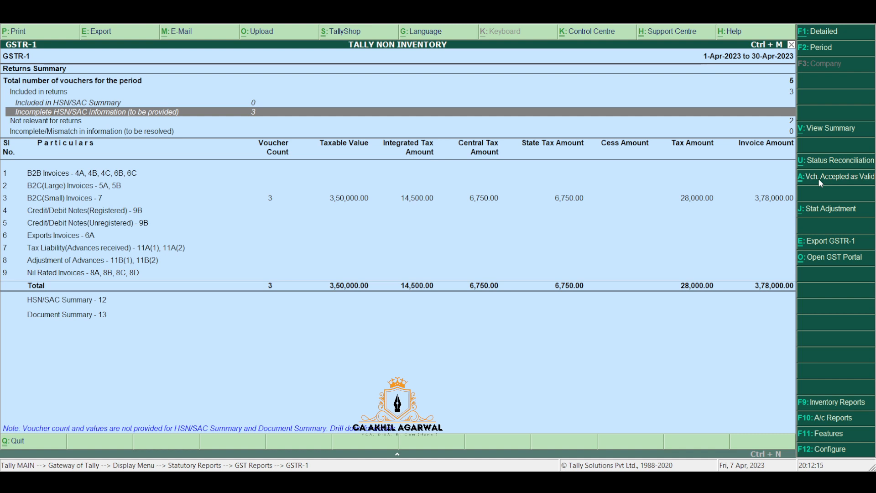
{"action": "key", "text": "Down"}
{"action": "key", "text": "Down"}
{"action": "key", "text": "Down"}
{"action": "key", "text": "Down"}
{"action": "key", "text": "Down"}
{"action": "key", "text": "Down"}
{"action": "key", "text": "Down"}
{"action": "key", "text": "Down"}
{"action": "key", "text": "Down"}
{"action": "key", "text": "Down"}
{"action": "key", "text": "Down"}
{"action": "key", "text": "Down"}
{"action": "key", "text": "Down"}
{"action": "key", "text": "Up"}
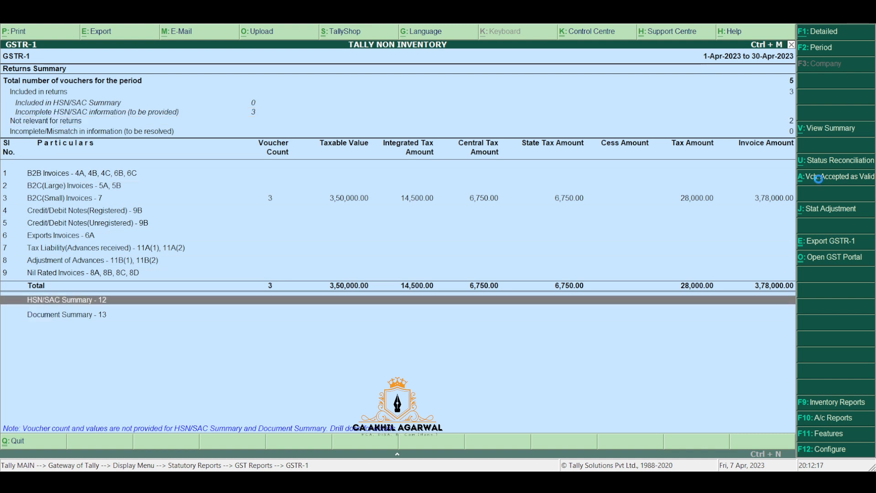
{"action": "key", "text": "Return"}
{"action": "key", "text": "Down"}
{"action": "key", "text": "Down"}
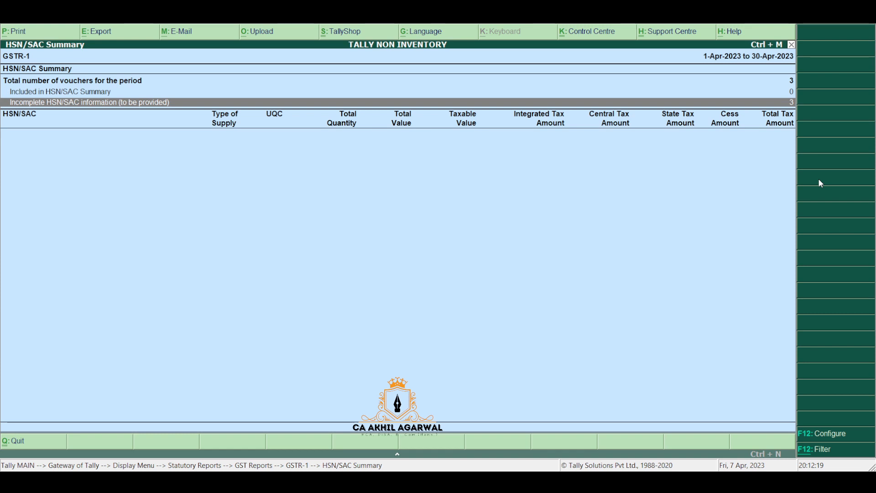
{"action": "key", "text": "Escape"}
Step: Drill into the B2C(Small) Invoices vouchers
{"action": "key", "text": "Up"}
{"action": "key", "text": "Up"}
{"action": "key", "text": "Up"}
{"action": "key", "text": "Up"}
{"action": "key", "text": "Up"}
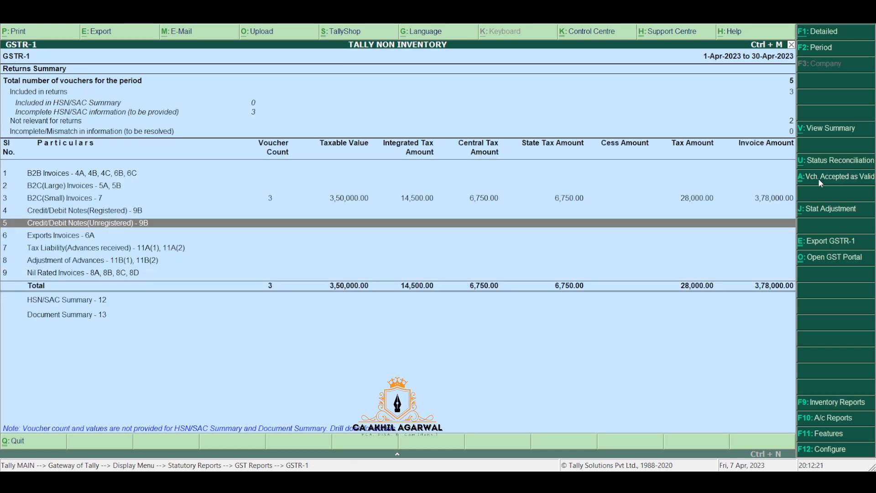
{"action": "key", "text": "Up"}
{"action": "key", "text": "Up"}
{"action": "key", "text": "Up"}
{"action": "key", "text": "Down"}
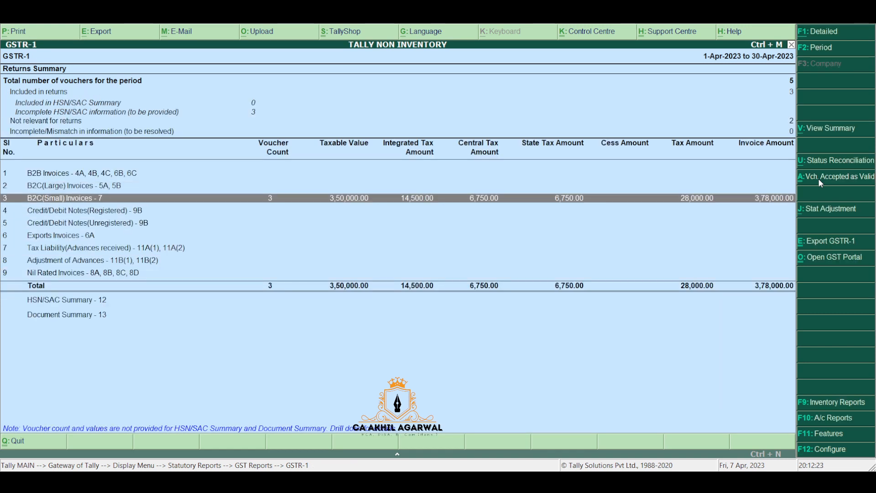
{"action": "key", "text": "Up"}
{"action": "key", "text": "Up"}
{"action": "key", "text": "Up"}
{"action": "key", "text": "Down"}
{"action": "key", "text": "Down"}
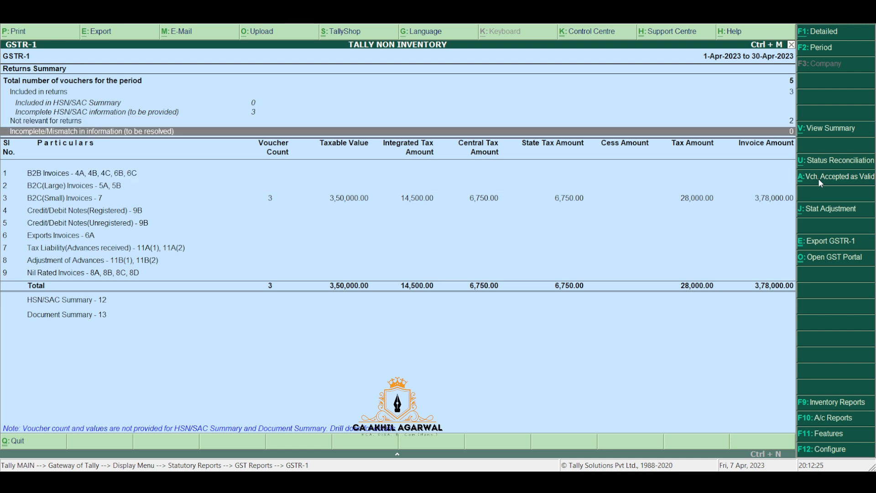
{"action": "key", "text": "Down"}
{"action": "key", "text": "Down"}
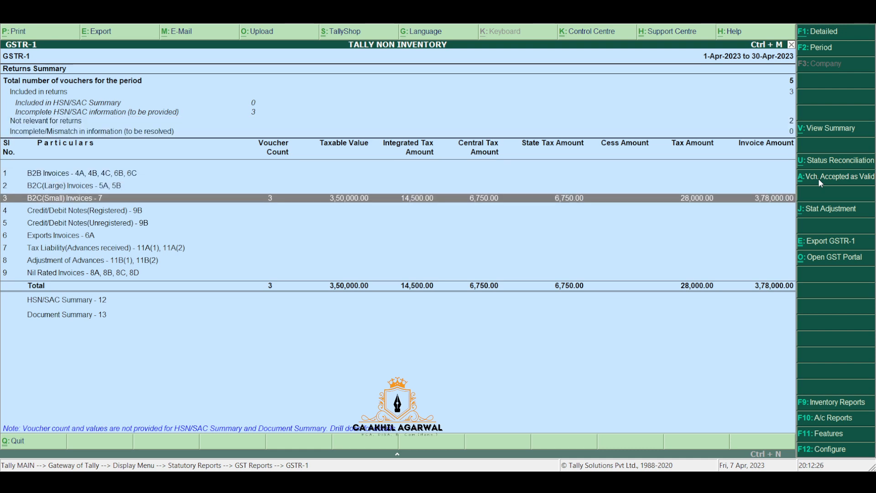
{"action": "key", "text": "Return"}
Step: Review the state-wise B2C(Small) entries worth 3,78,000, then close GSTR-1
{"action": "key", "text": "Up"}
{"action": "key", "text": "Up"}
{"action": "key", "text": "Up"}
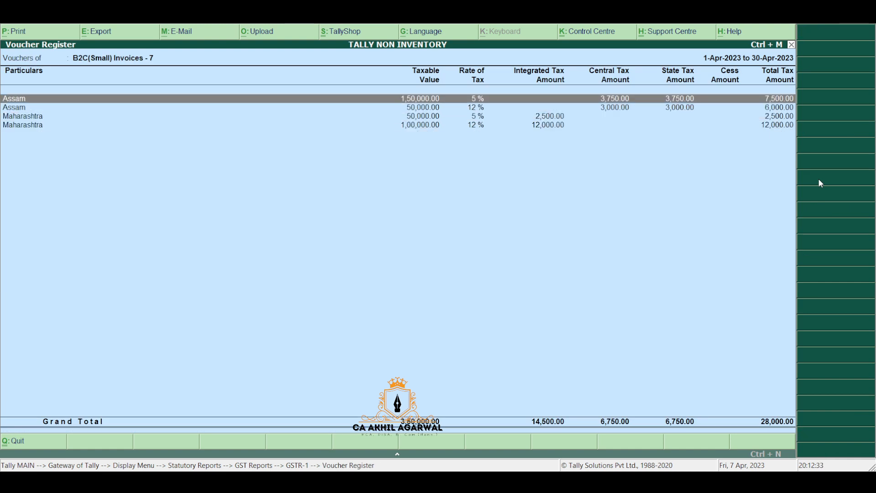
{"action": "key", "text": "Down"}
{"action": "key", "text": "Down"}
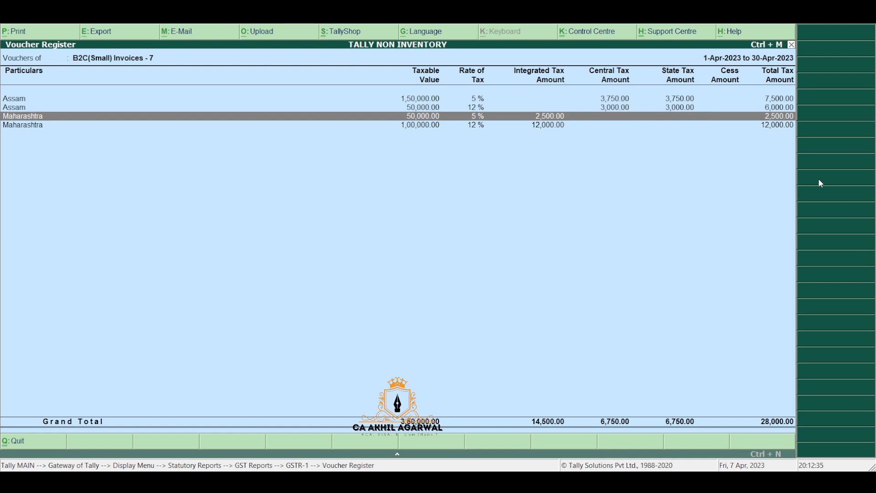
{"action": "key", "text": "Down"}
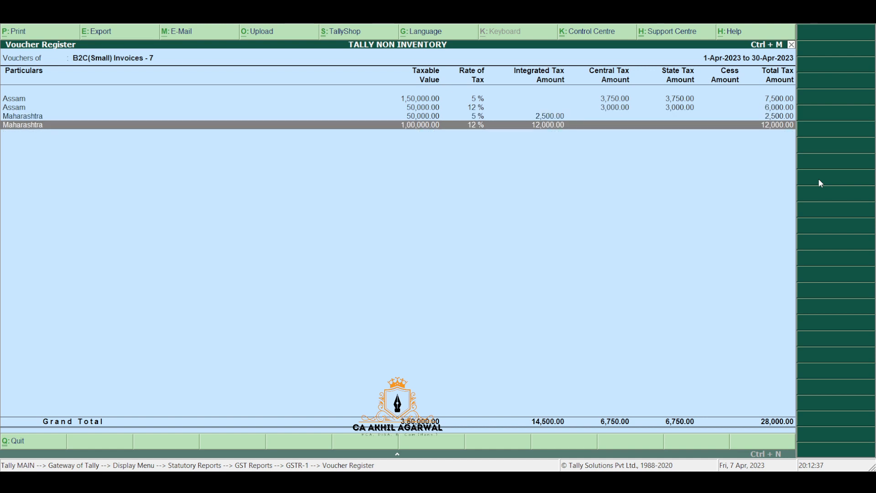
{"action": "key", "text": "Up"}
{"action": "key", "text": "Up"}
{"action": "key", "text": "Escape"}
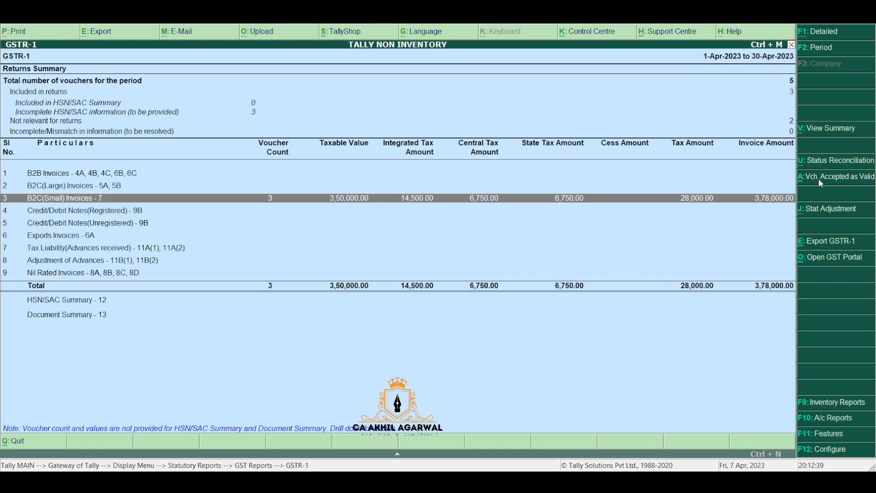
{"action": "key", "text": "Escape"}
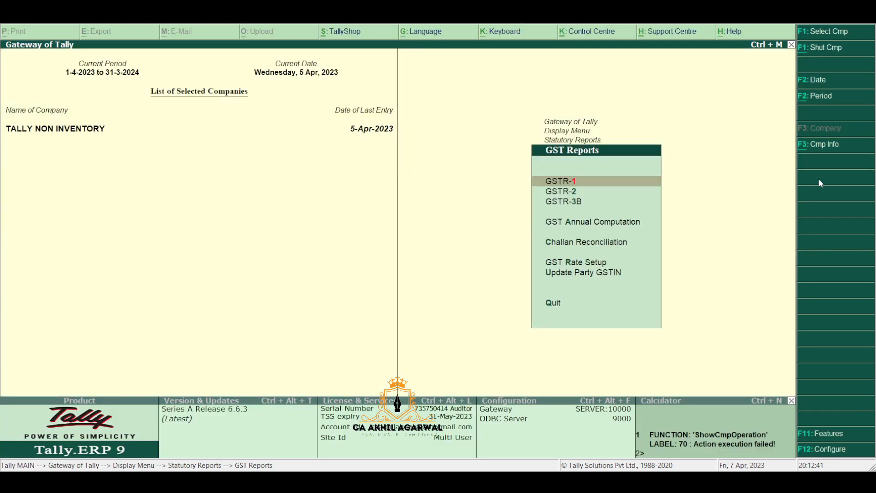
Step: Open GSTR-3B and expand row 3.1 outward supplies (3,50,000 taxable, 28,000 tax)
{"action": "key", "text": "Down"}
{"action": "key", "text": "Down"}
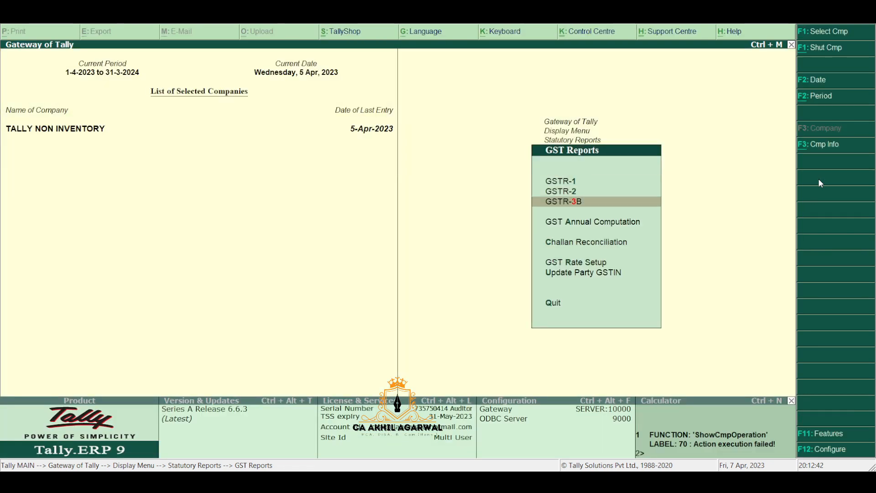
{"action": "key", "text": "Return"}
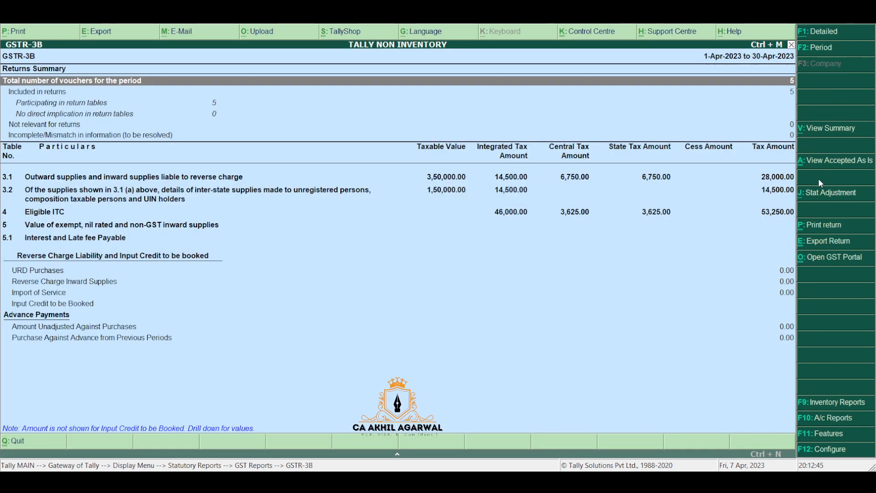
{"action": "key", "text": "Down"}
{"action": "key", "text": "Down"}
{"action": "key", "text": "Down"}
{"action": "key", "text": "Down"}
{"action": "key", "text": "Down"}
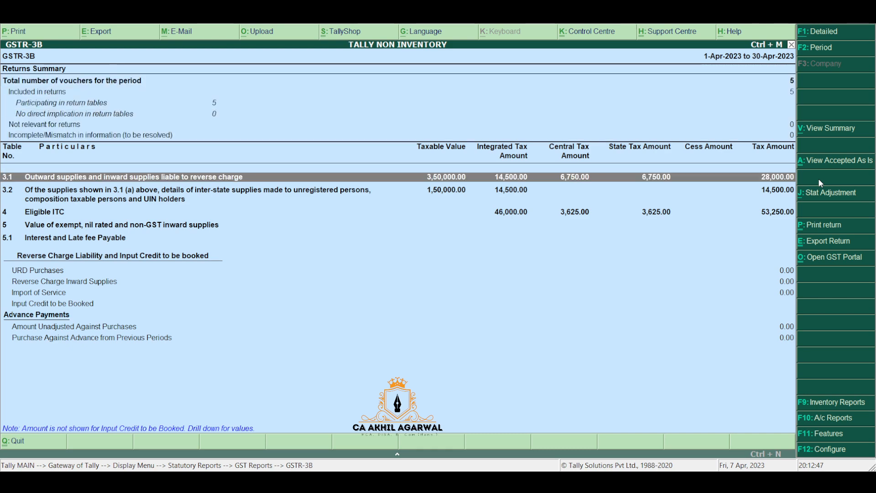
{"action": "key", "text": "Down"}
{"action": "key", "text": "Up"}
{"action": "key", "text": "shift+Return"}
{"action": "key", "text": "Down"}
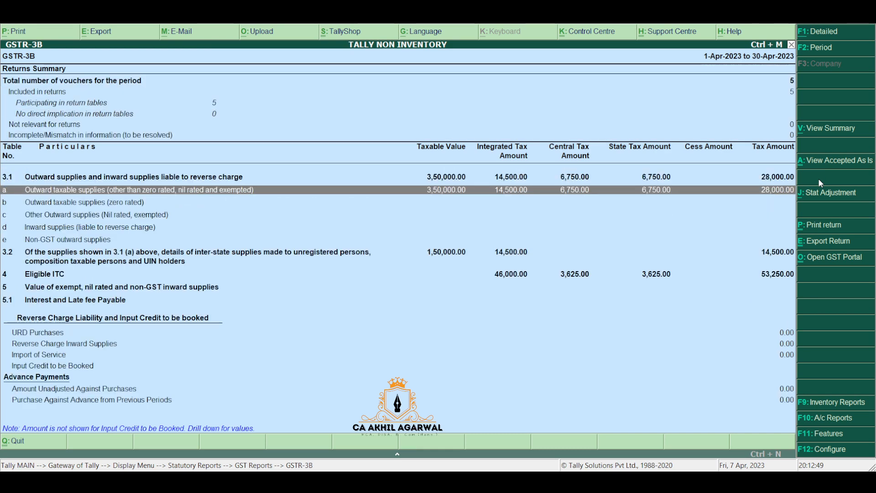
{"action": "key", "text": "Up"}
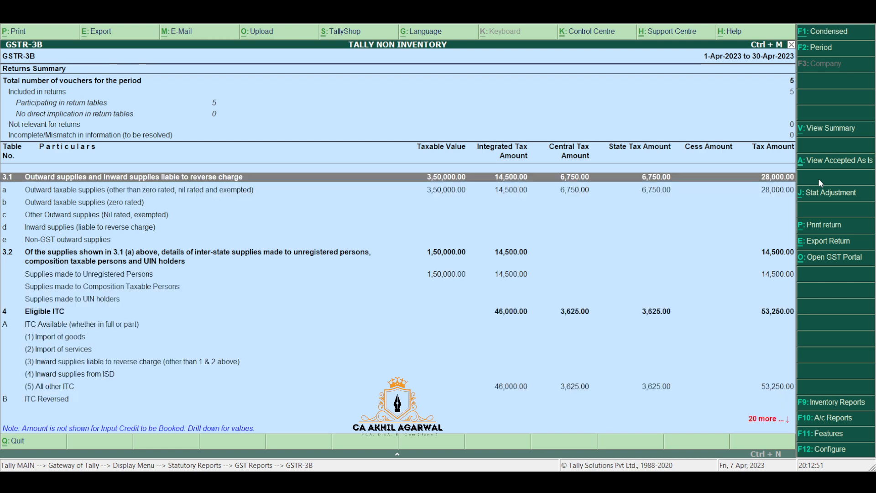
{"action": "key", "text": "shift+Return"}
{"action": "key", "text": "Down"}
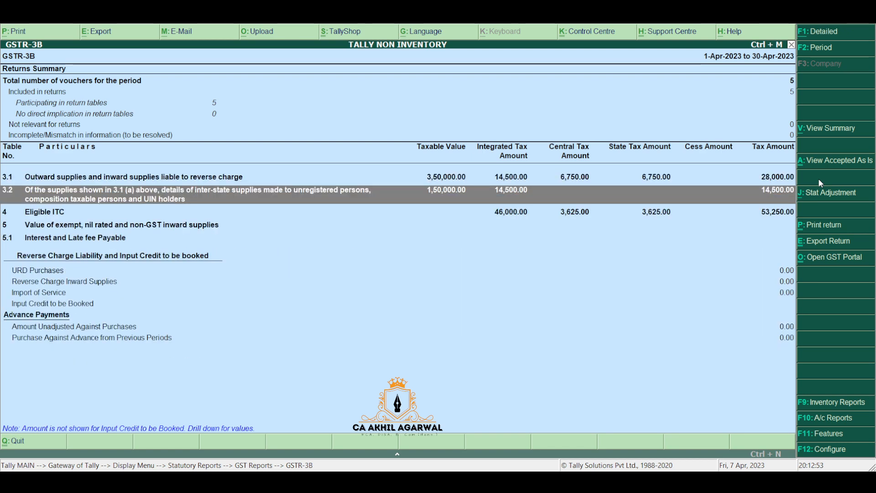
Step: Drill into row 4 Eligible ITC's (5) All other ITC vouchers worth 53,250
{"action": "key", "text": "Down"}
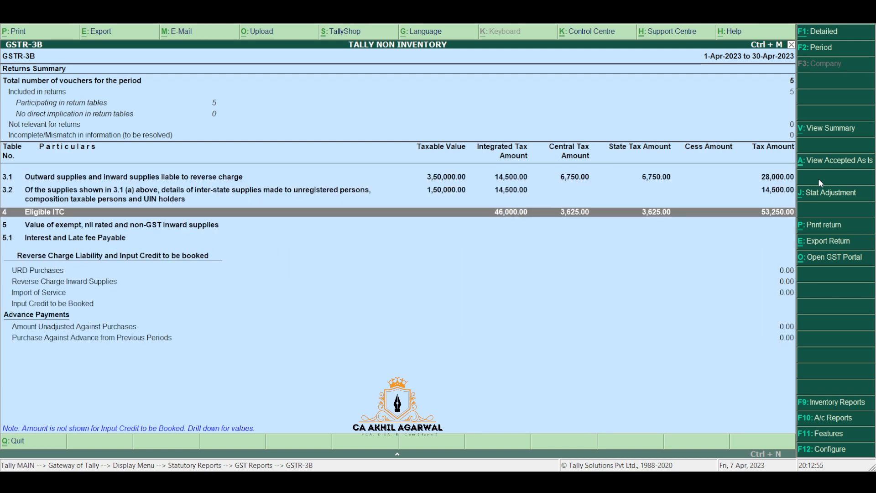
{"action": "key", "text": "shift+Return"}
{"action": "key", "text": "Down"}
{"action": "key", "text": "Down"}
{"action": "key", "text": "Down"}
{"action": "key", "text": "Down"}
{"action": "key", "text": "Down"}
{"action": "key", "text": "Down"}
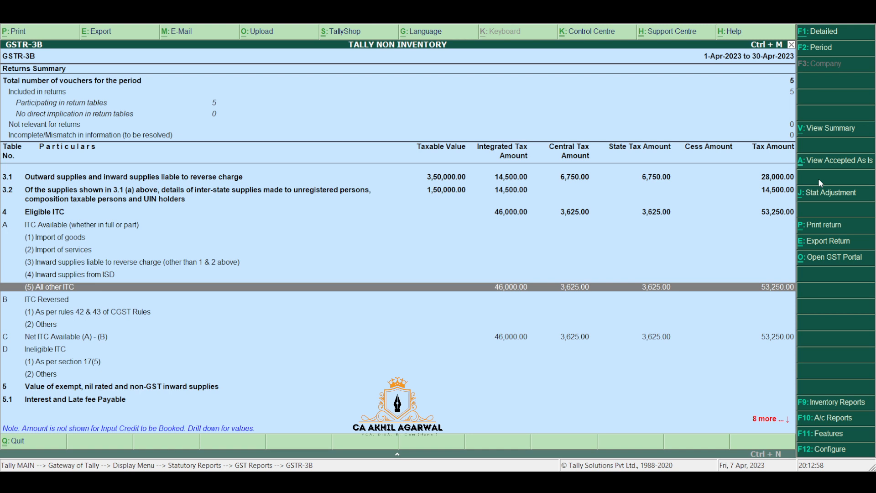
{"action": "key", "text": "Return"}
Step: Review the two purchase vouchers, then return to the condensed GSTR-3B summary
{"action": "key", "text": "Up"}
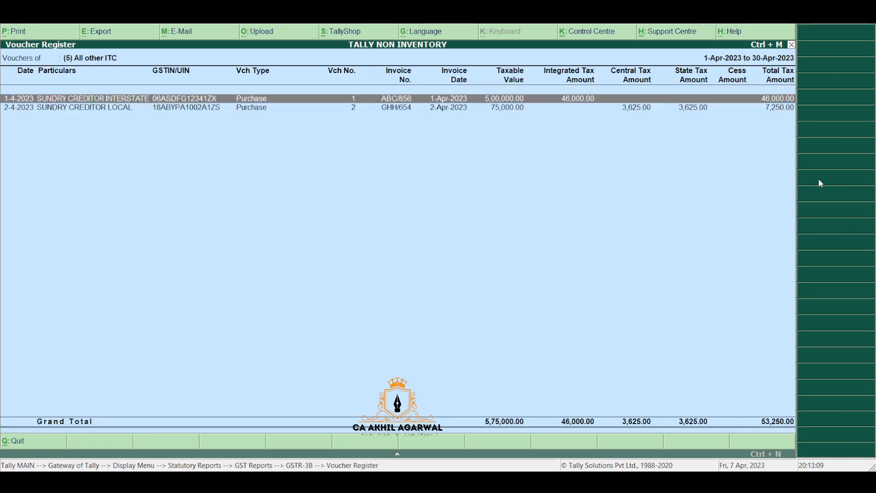
{"action": "key", "text": "Down"}
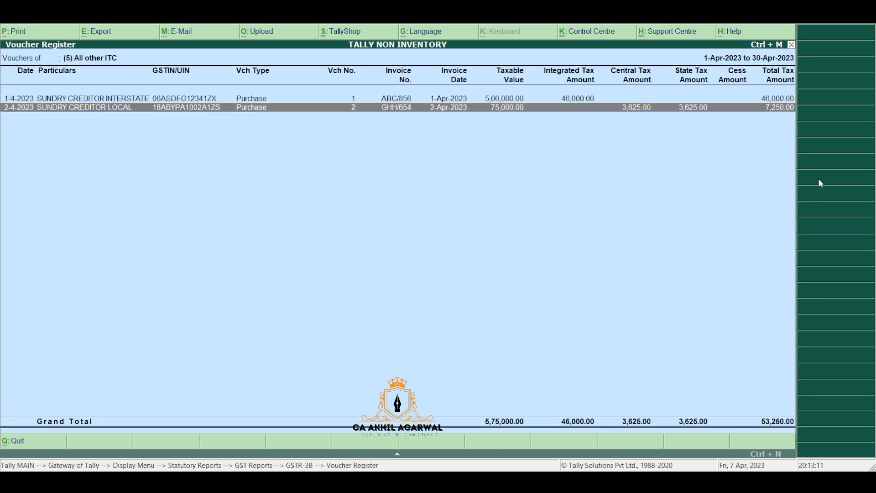
{"action": "key", "text": "Up"}
{"action": "key", "text": "Down"}
{"action": "key", "text": "Up"}
{"action": "key", "text": "Down"}
{"action": "key", "text": "Escape"}
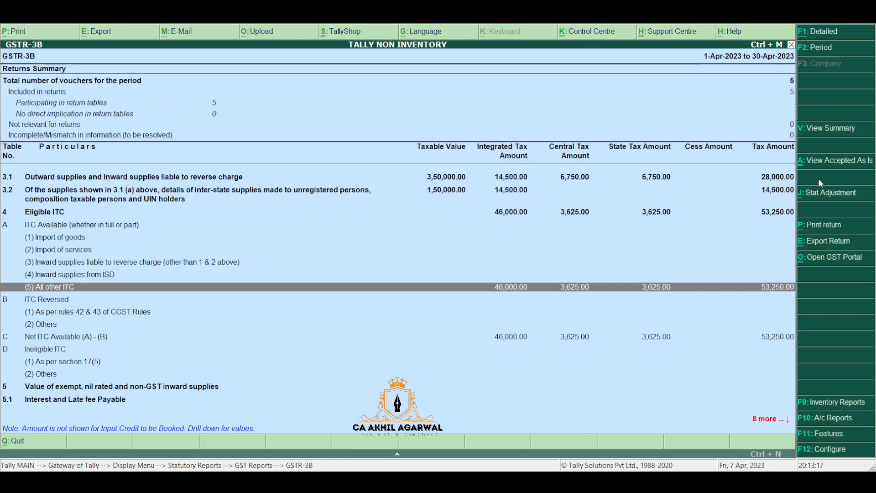
{"action": "key", "text": "alt+F1"}
{"action": "key", "text": "alt+F1"}
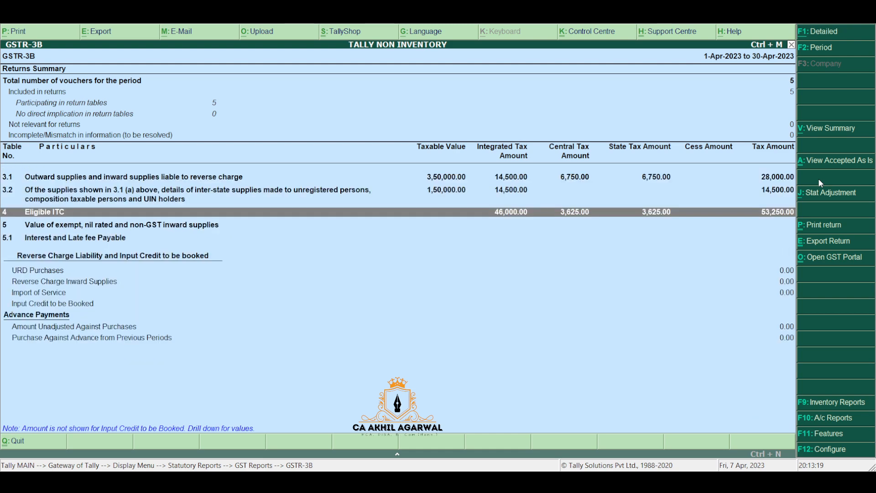
{"action": "key", "text": "Up"}
{"action": "key", "text": "Up"}
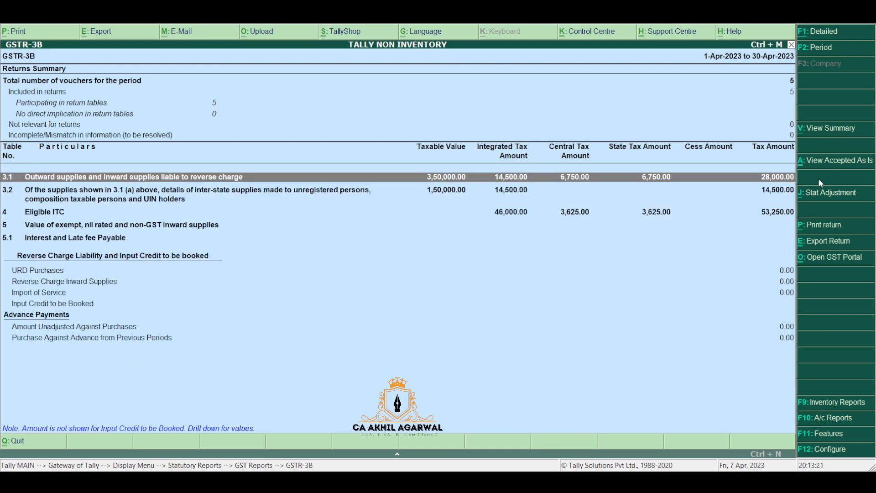
Step: Start the GSTR-3B export with the JSON GSTR-3 (Data Interchange) format
{"action": "left_click", "coordinate": [816, 244]}
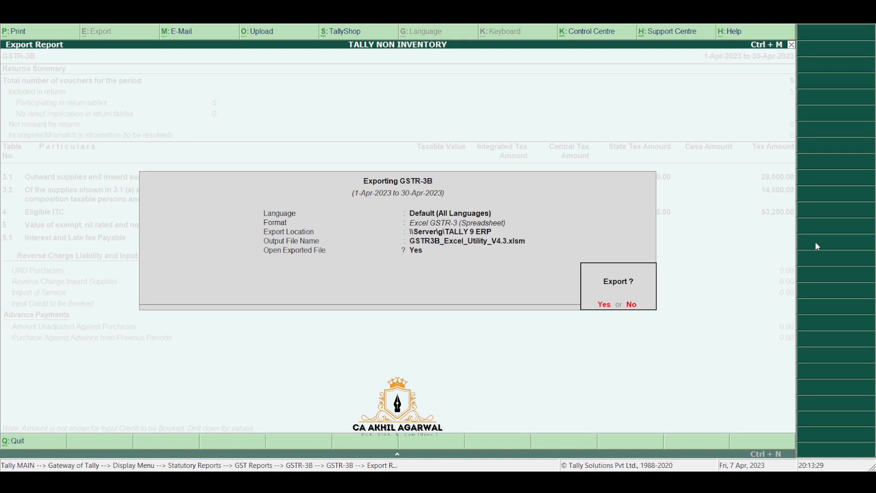
{"action": "key", "text": "n"}
{"action": "key", "text": "Return"}
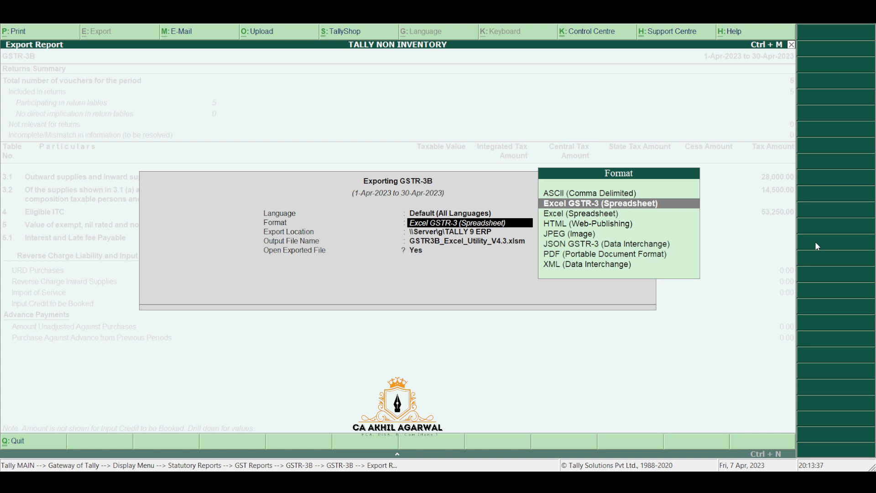
{"action": "key", "text": "Down"}
{"action": "key", "text": "Down"}
{"action": "key", "text": "Down"}
{"action": "key", "text": "Down"}
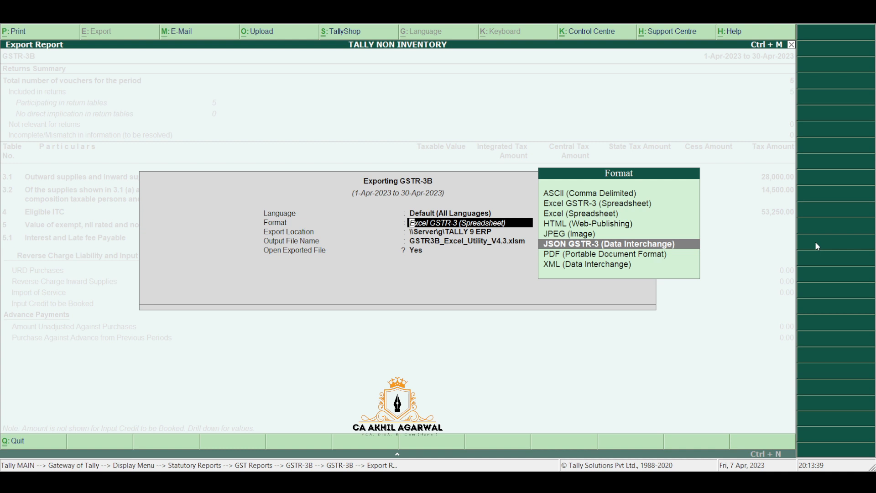
{"action": "key", "text": "Return"}
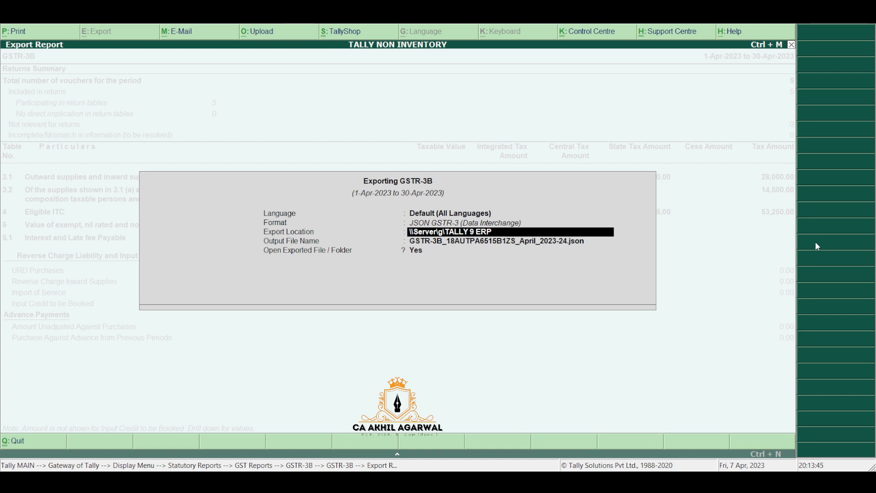
Step: Confirm the GSTR-3B JSON export and return to the Gateway of Tally
{"action": "key", "text": "Return"}
{"action": "key", "text": "Return"}
{"action": "key", "text": "Return"}
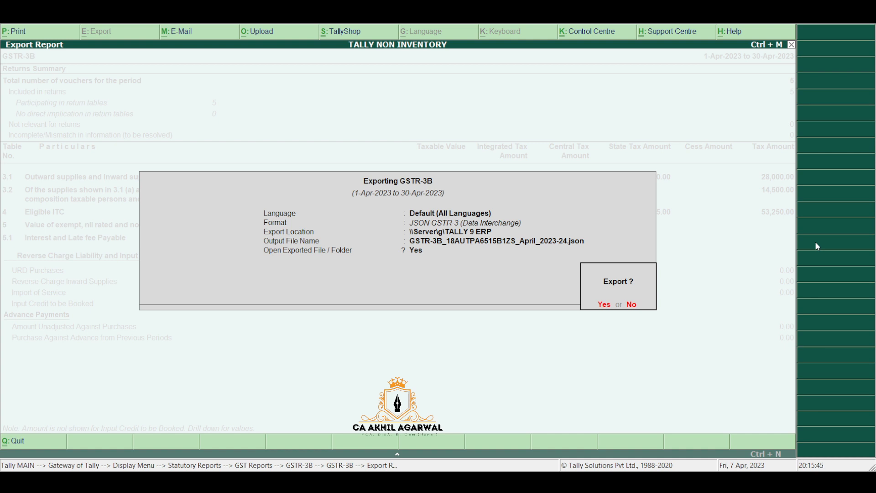
{"action": "key", "text": "Return"}
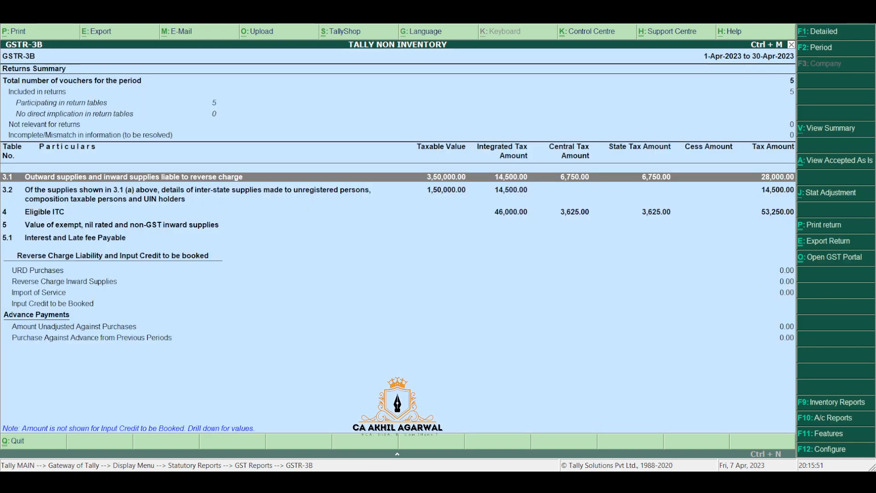
{"action": "key", "text": "Escape"}
{"action": "key", "text": "Escape"}
{"action": "key", "text": "Escape"}
{"action": "key", "text": "Escape"}
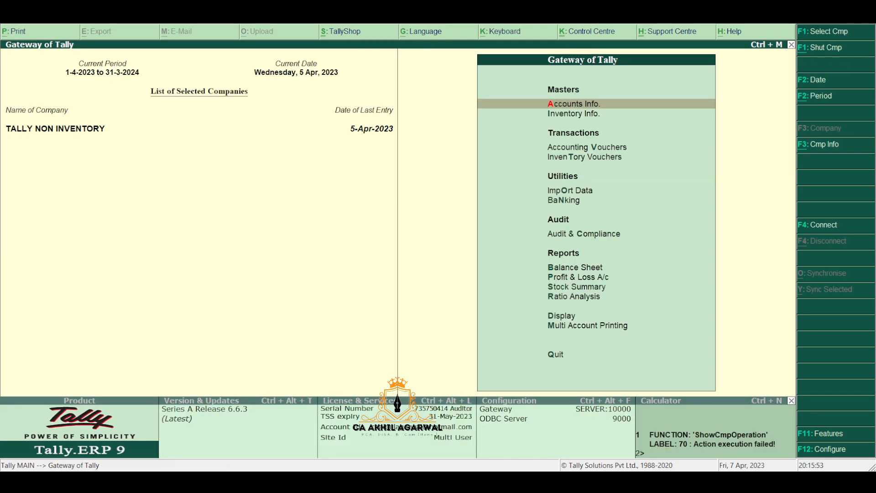
Step: Start a new ledger from the accounts masters and enter the supplier firm's name
{"action": "key", "text": "Down"}
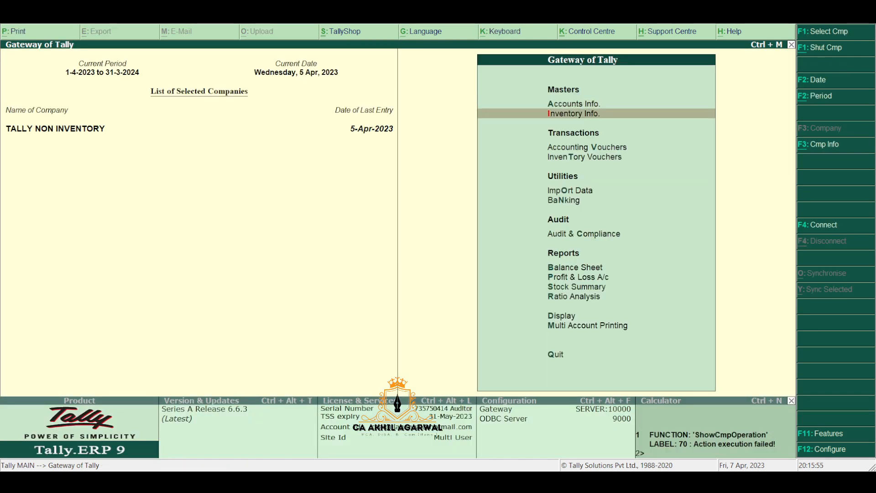
{"action": "key", "text": "Up"}
{"action": "key", "text": "Return"}
{"action": "key", "text": "Down"}
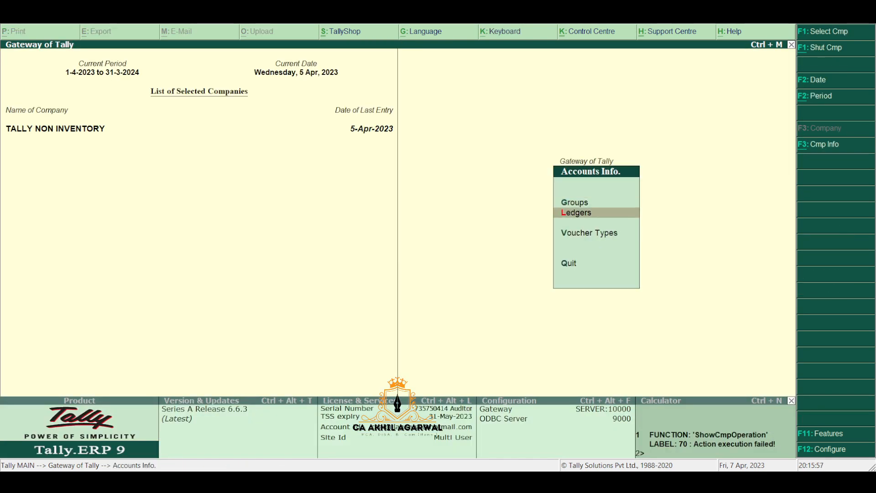
{"action": "key", "text": "Return"}
{"action": "key", "text": "Return"}
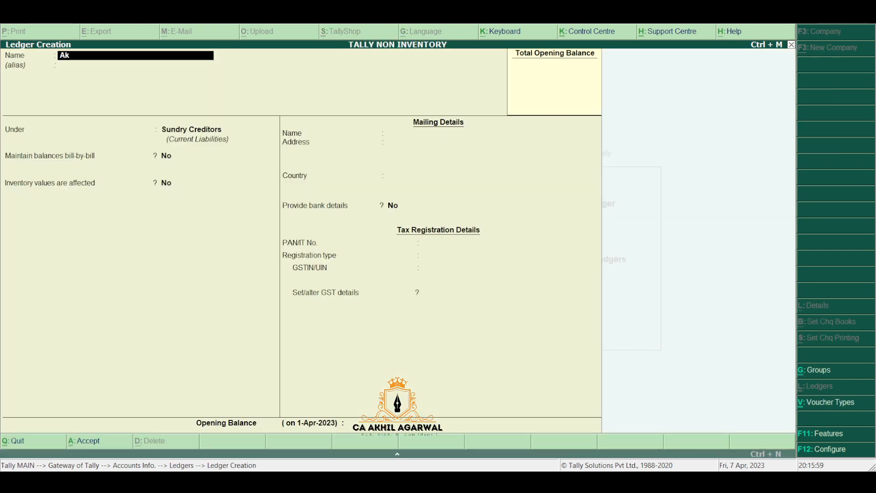
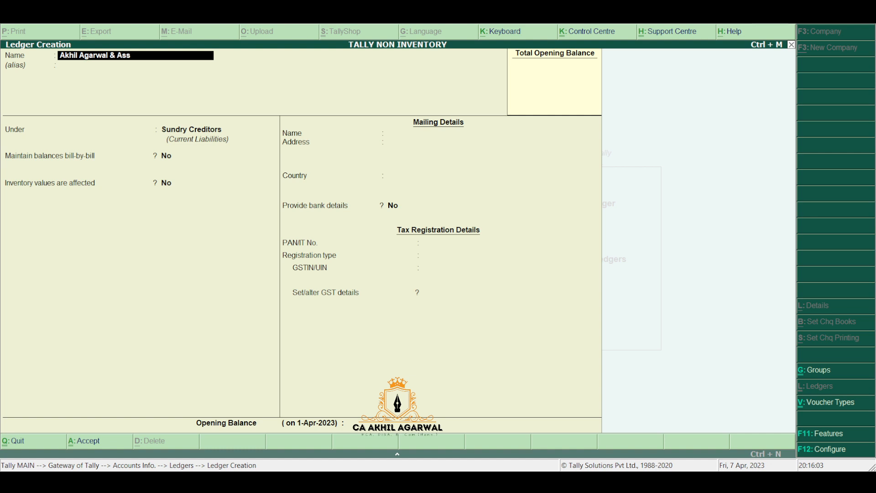
{"action": "key", "text": "Return"}
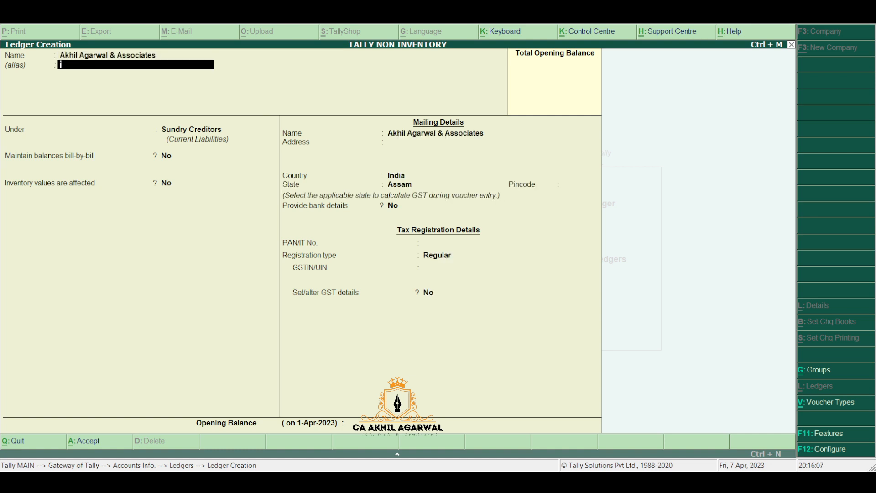
Step: Fill in the supplier's mailing address, pincode and GSTIN, accept the ledger and leave the form
{"action": "key", "text": "Return"}
{"action": "key", "text": "Return"}
{"action": "key", "text": "Return"}
{"action": "key", "text": "Return"}
{"action": "key", "text": "Return"}
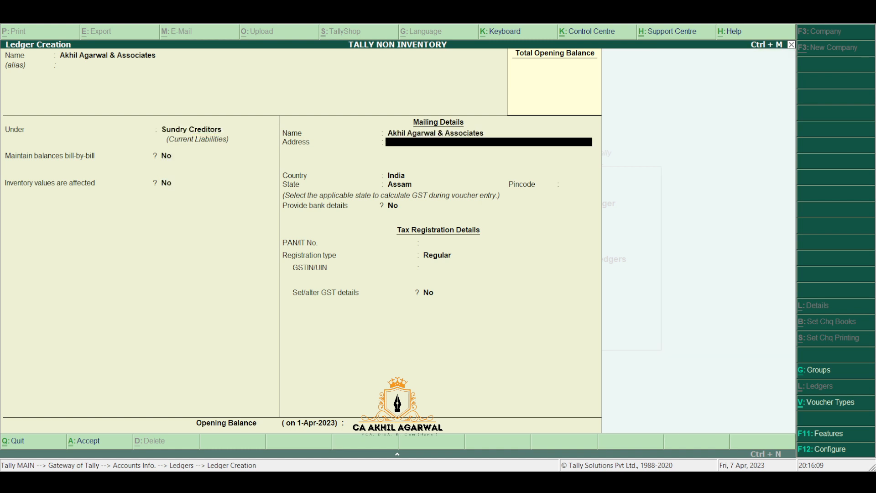
{"action": "type", "text": "Babu Patty"}
{"action": "key", "text": "Return"}
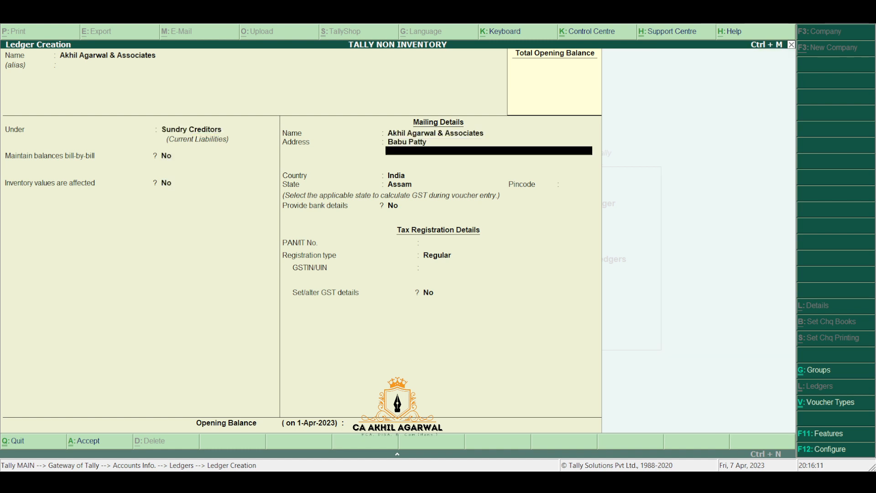
{"action": "type", "text": "Jorhat"}
{"action": "key", "text": "Return"}
{"action": "key", "text": "Return"}
{"action": "key", "text": "Return"}
{"action": "key", "text": "Return"}
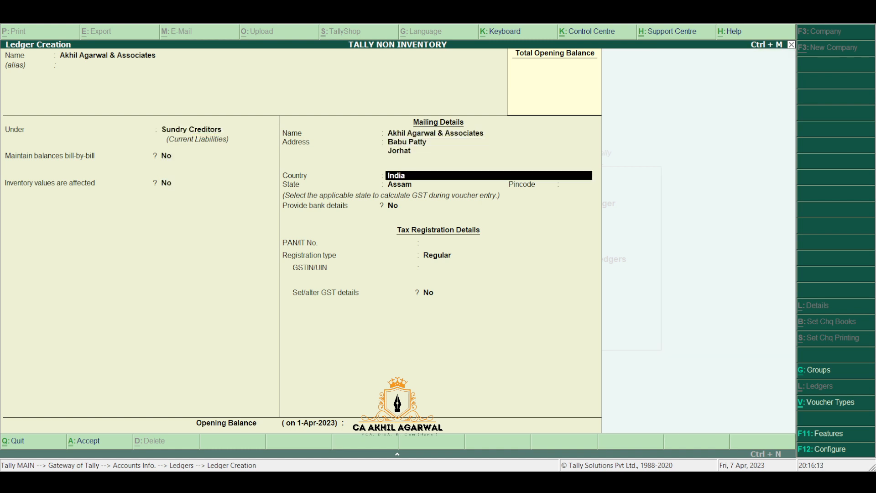
{"action": "type", "text": "785001"}
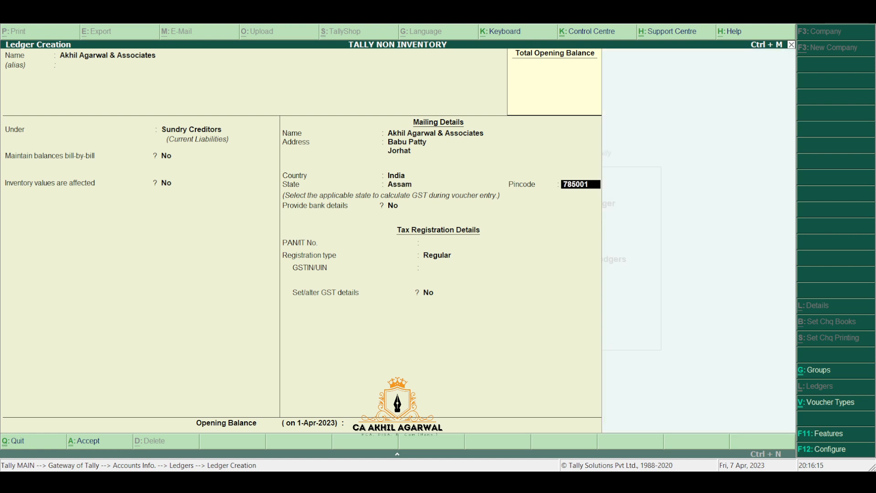
{"action": "key", "text": "Return"}
{"action": "key", "text": "Return"}
{"action": "key", "text": "Return"}
{"action": "key", "text": "Return"}
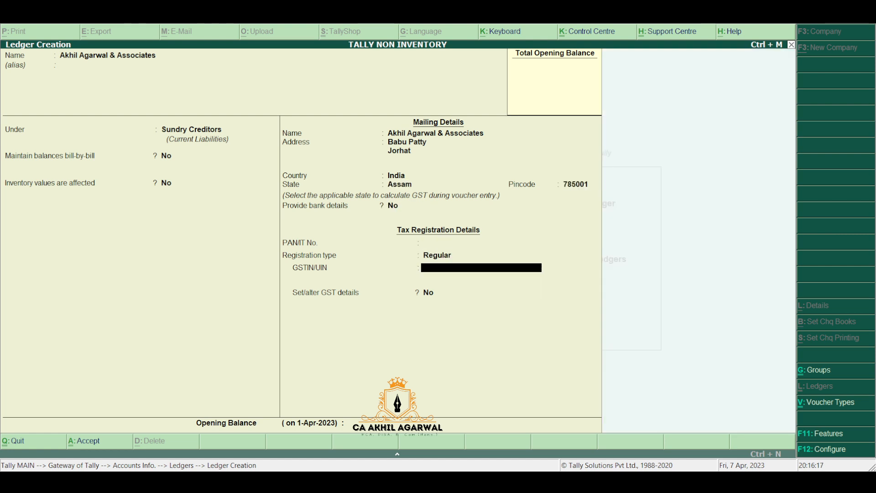
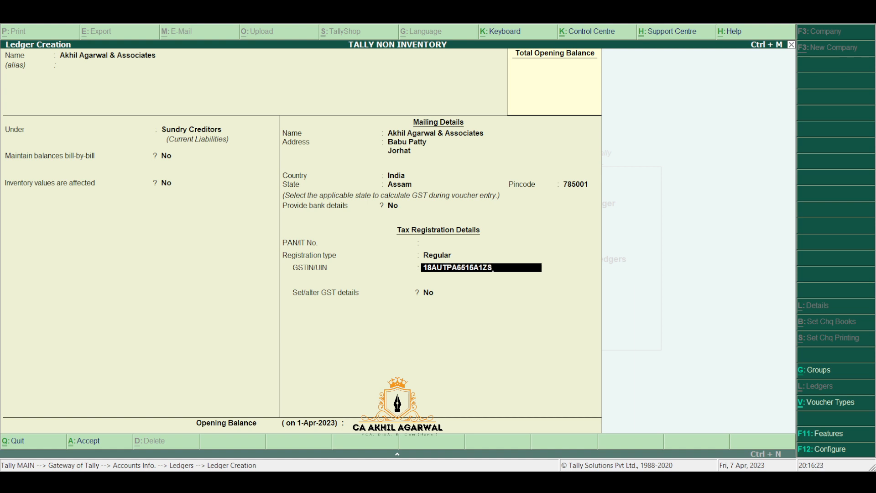
{"action": "key", "text": "Return"}
{"action": "key", "text": "Return"}
{"action": "key", "text": "Return"}
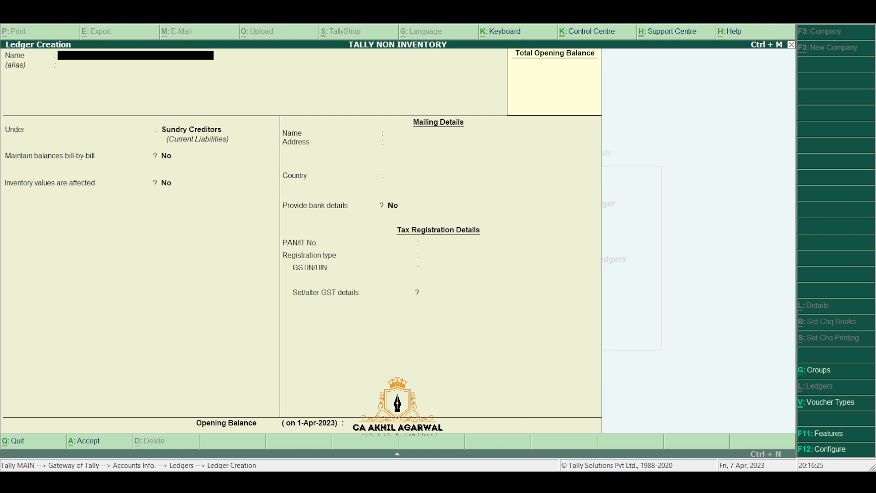
{"action": "key", "text": "Escape"}
{"action": "key", "text": "Escape"}
{"action": "key", "text": "Escape"}
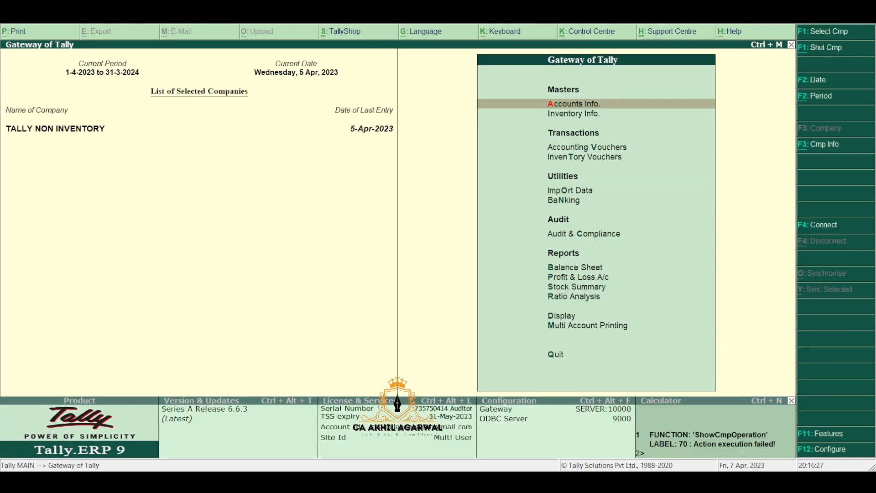
Step: Create a new ledger named 'Audit Fees' under the Indirect Expenses group
{"action": "key", "text": "Return"}
{"action": "key", "text": "Down"}
{"action": "key", "text": "Return"}
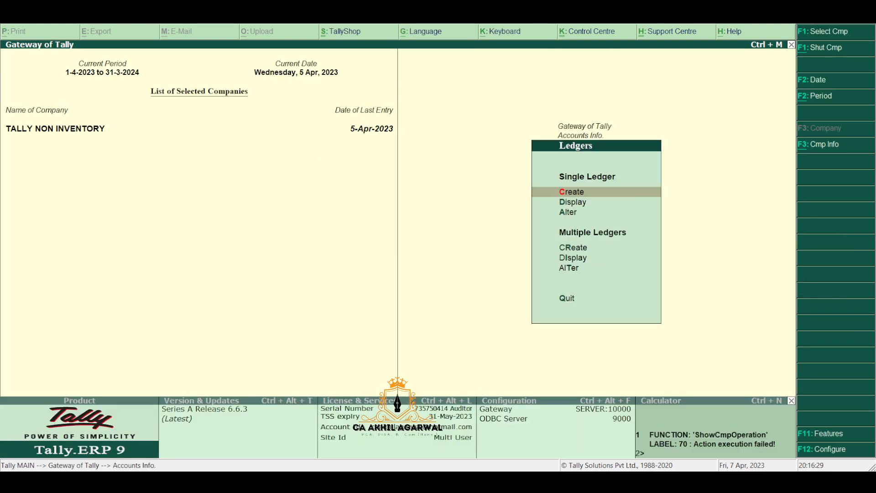
{"action": "key", "text": "Return"}
{"action": "type", "text": "Au"}
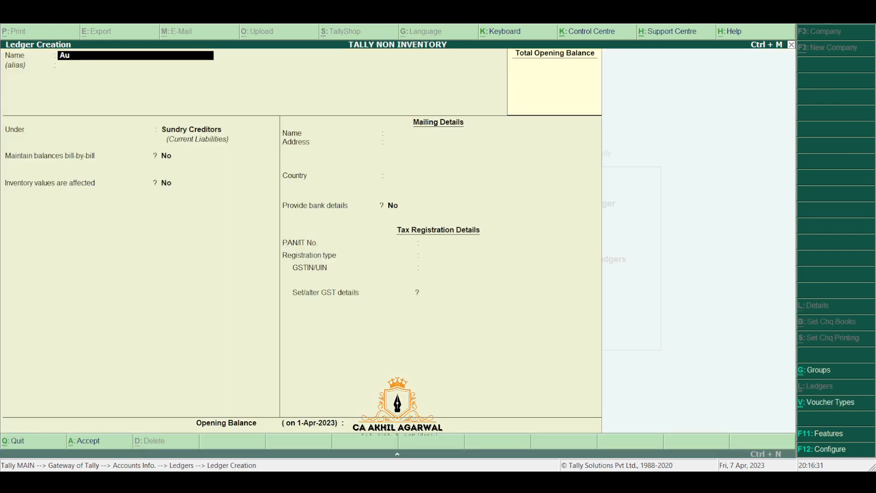
{"action": "type", "text": "dit Fees"}
{"action": "key", "text": "Return"}
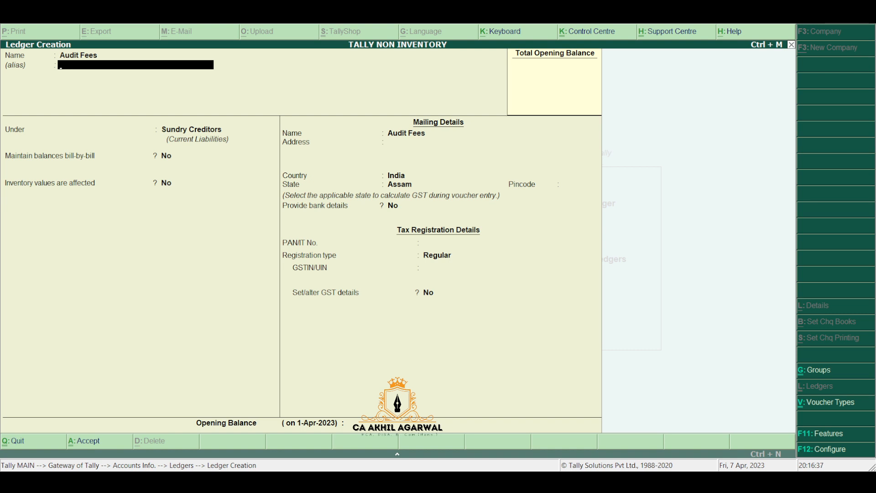
{"action": "key", "text": "Return"}
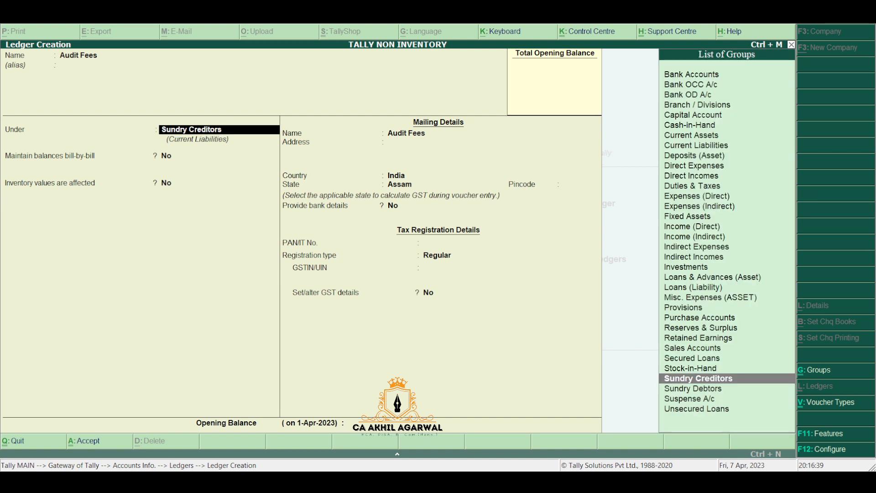
{"action": "type", "text": "In"}
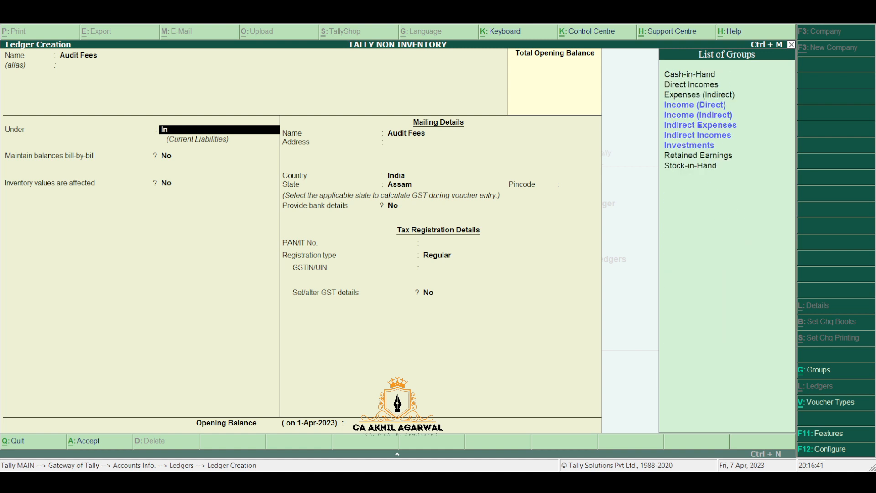
{"action": "key", "text": "Down"}
{"action": "key", "text": "Down"}
{"action": "key", "text": "Down"}
{"action": "key", "text": "Return"}
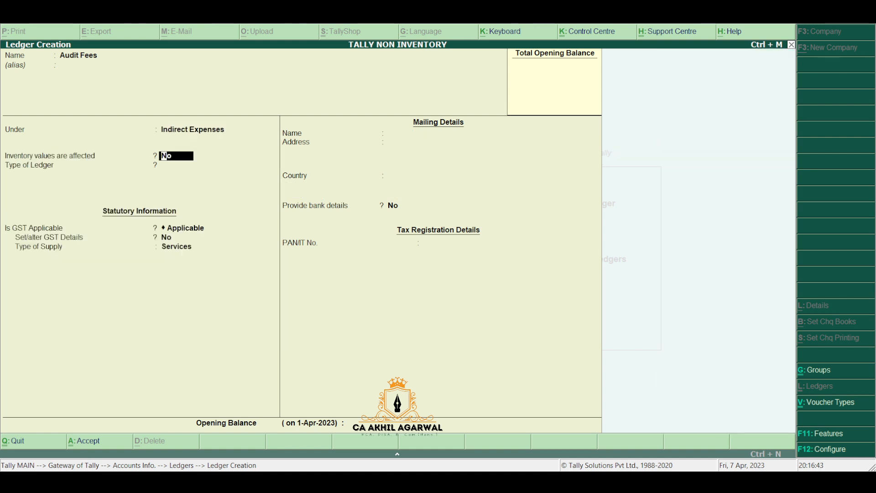
Step: Make GST applicable: Purchase Taxable at 18% integrated tax, supply type Services, and save
{"action": "key", "text": "Return"}
{"action": "key", "text": "Return"}
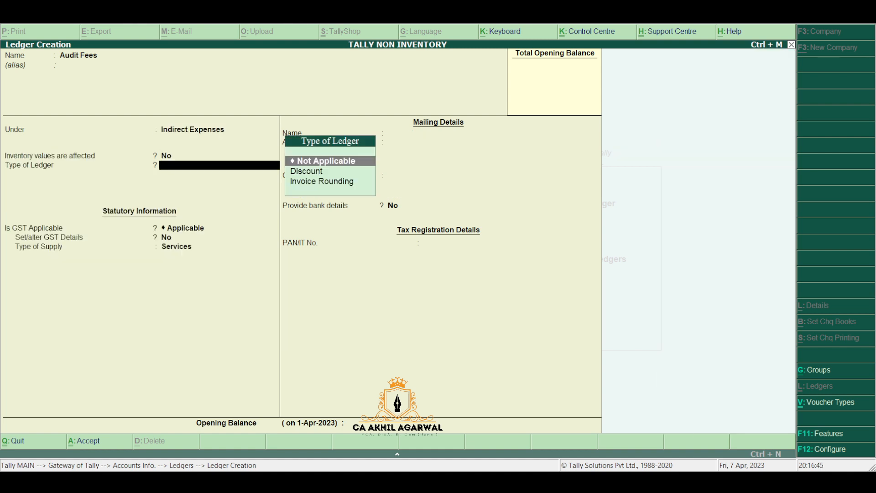
{"action": "key", "text": "Return"}
{"action": "key", "text": "y"}
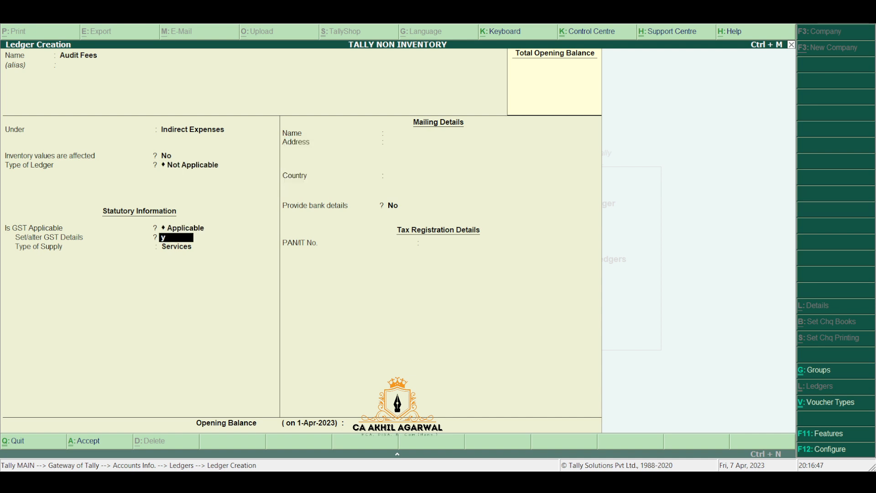
{"action": "key", "text": "Down"}
{"action": "key", "text": "Down"}
{"action": "key", "text": "Down"}
{"action": "key", "text": "Down"}
{"action": "key", "text": "Down"}
{"action": "key", "text": "Down"}
{"action": "key", "text": "Down"}
{"action": "key", "text": "Down"}
{"action": "key", "text": "Down"}
{"action": "key", "text": "Down"}
{"action": "key", "text": "Down"}
{"action": "key", "text": "Down"}
{"action": "key", "text": "Down"}
{"action": "key", "text": "Down"}
{"action": "key", "text": "Down"}
{"action": "key", "text": "Down"}
{"action": "key", "text": "Down"}
{"action": "key", "text": "Down"}
{"action": "key", "text": "Down"}
{"action": "key", "text": "Down"}
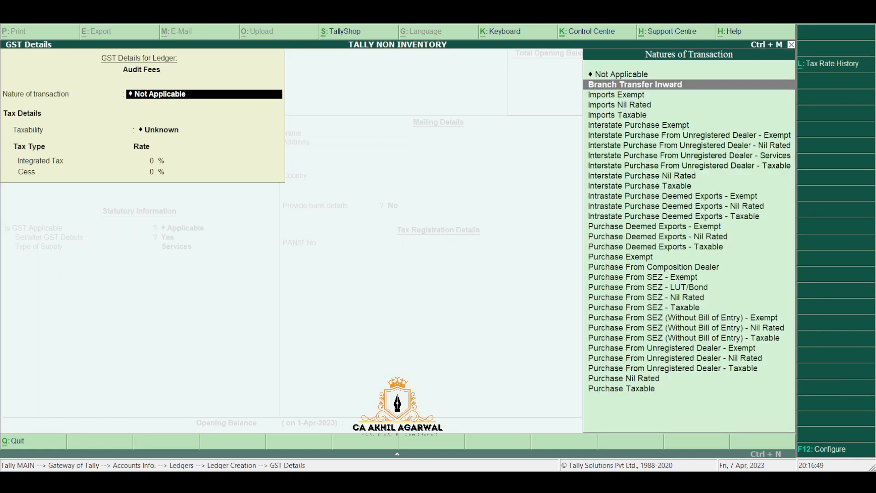
{"action": "key", "text": "Down"}
{"action": "key", "text": "Down"}
{"action": "key", "text": "Down"}
{"action": "key", "text": "Down"}
{"action": "key", "text": "Down"}
{"action": "key", "text": "Return"}
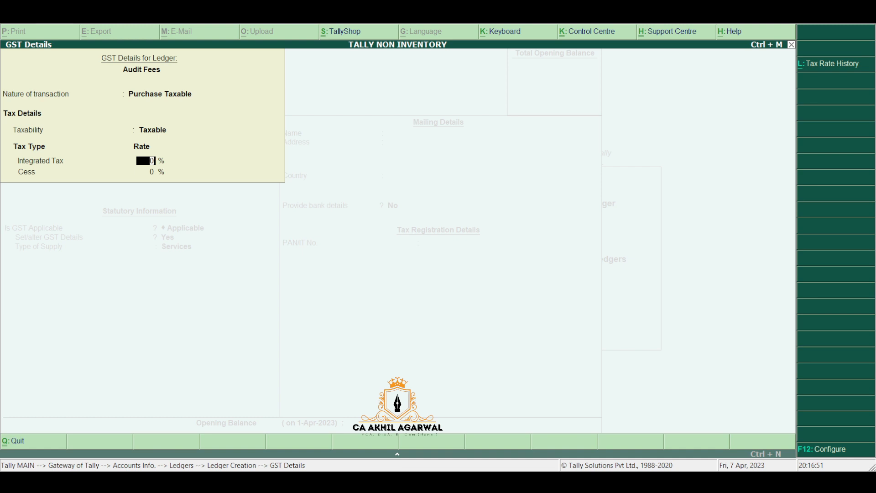
{"action": "type", "text": "18"}
{"action": "key", "text": "Return"}
{"action": "key", "text": "Return"}
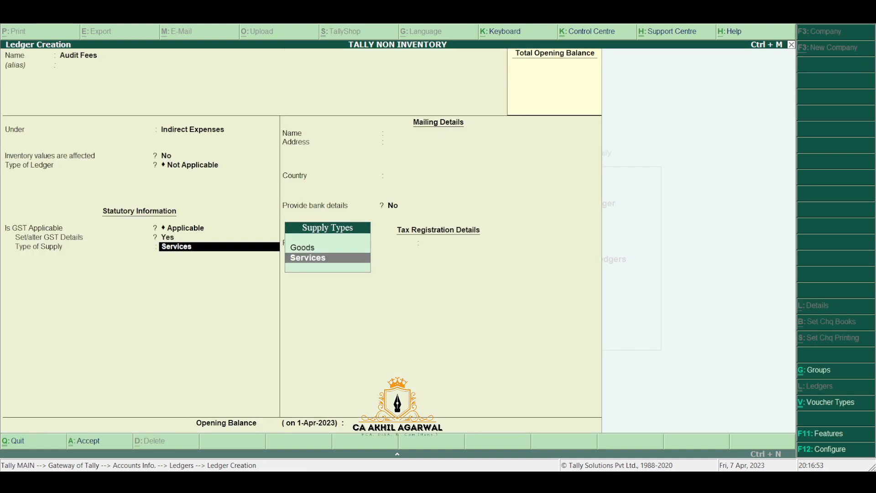
{"action": "key", "text": "Return"}
{"action": "key", "text": "Return"}
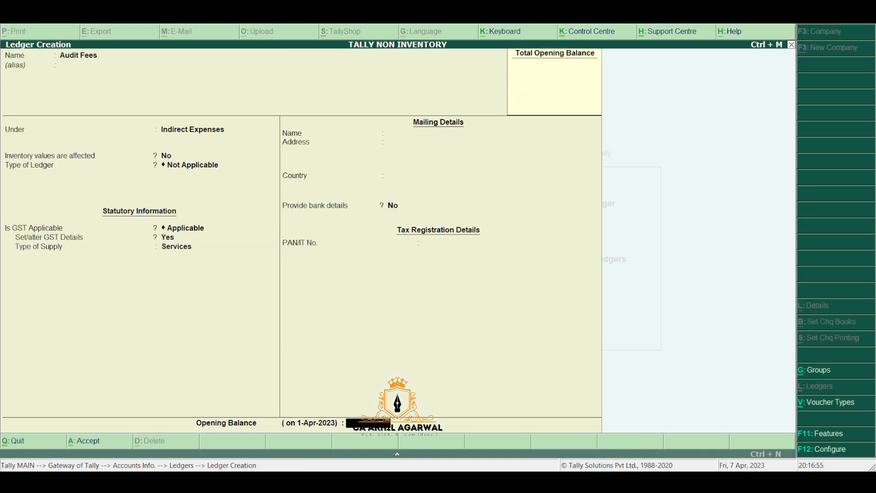
{"action": "key", "text": "Return"}
{"action": "key", "text": "Return"}
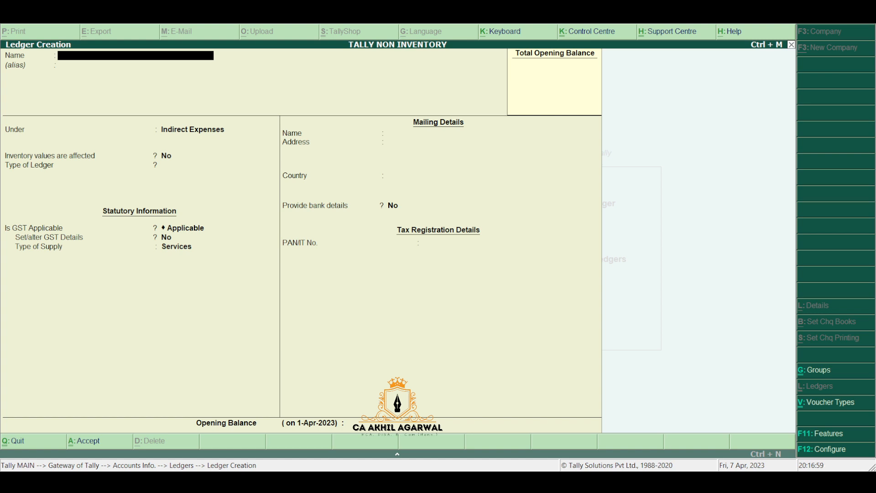
Step: Name a new ledger 'Generator' and place it under Fixed Assets
{"action": "type", "text": "Generator"}
{"action": "key", "text": "Return"}
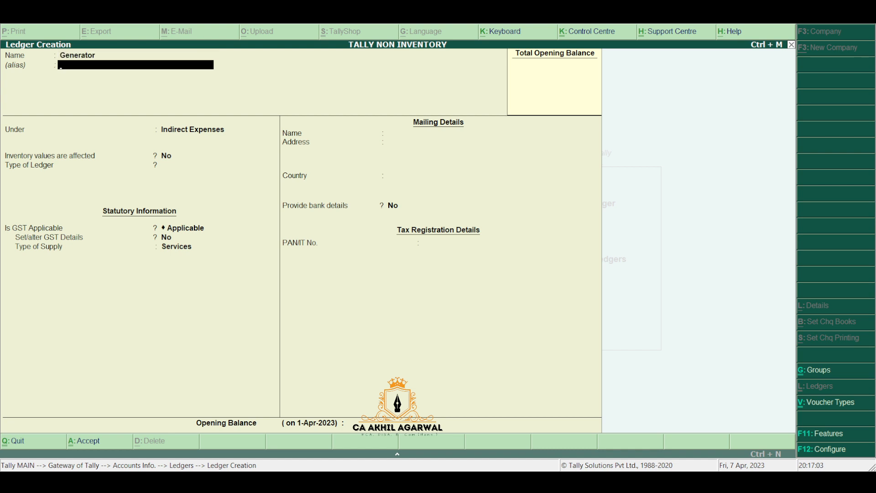
{"action": "key", "text": "Return"}
{"action": "type", "text": "Fi"}
{"action": "key", "text": "Return"}
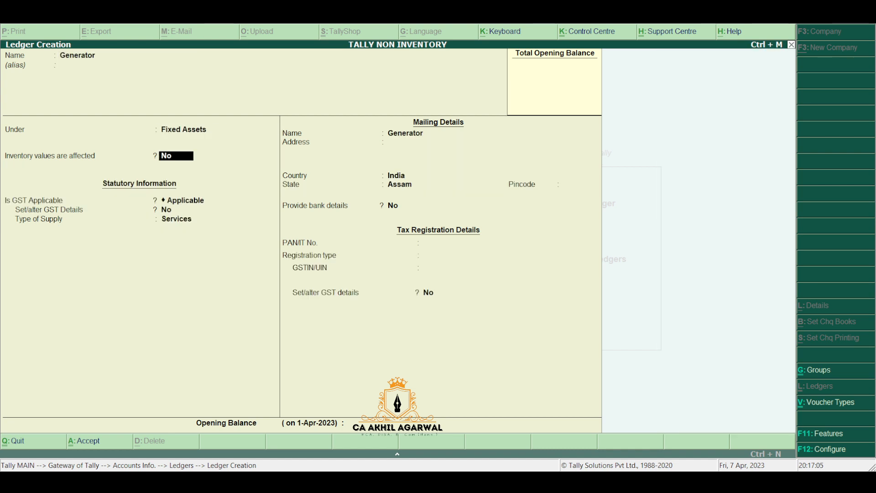
Step: Set Generator's GST to Purchase Taxable capital goods at 28%, supply type Goods, and save it
{"action": "key", "text": "Return"}
{"action": "key", "text": "Return"}
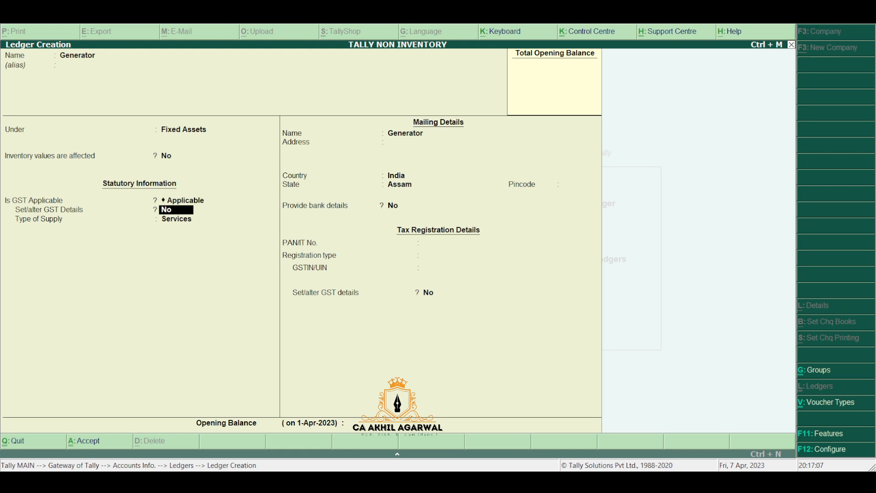
{"action": "type", "text": "y"}
{"action": "key", "text": "Return"}
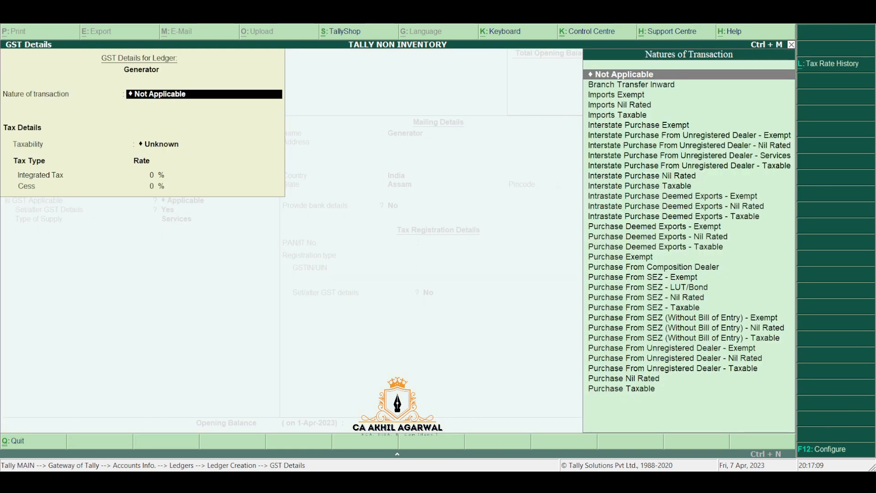
{"action": "key", "text": "Down"}
{"action": "key", "text": "Down"}
{"action": "key", "text": "Down"}
{"action": "key", "text": "Down"}
{"action": "key", "text": "Down"}
{"action": "key", "text": "Down"}
{"action": "key", "text": "Down"}
{"action": "key", "text": "Down"}
{"action": "key", "text": "Down"}
{"action": "key", "text": "Down"}
{"action": "key", "text": "Down"}
{"action": "key", "text": "Down"}
{"action": "key", "text": "Down"}
{"action": "key", "text": "Down"}
{"action": "key", "text": "Down"}
{"action": "key", "text": "Down"}
{"action": "key", "text": "Down"}
{"action": "key", "text": "Down"}
{"action": "key", "text": "Down"}
{"action": "key", "text": "Down"}
{"action": "key", "text": "Down"}
{"action": "key", "text": "Down"}
{"action": "key", "text": "Down"}
{"action": "key", "text": "Down"}
{"action": "key", "text": "Down"}
{"action": "key", "text": "Down"}
{"action": "key", "text": "Down"}
{"action": "key", "text": "Down"}
{"action": "key", "text": "Down"}
{"action": "key", "text": "Down"}
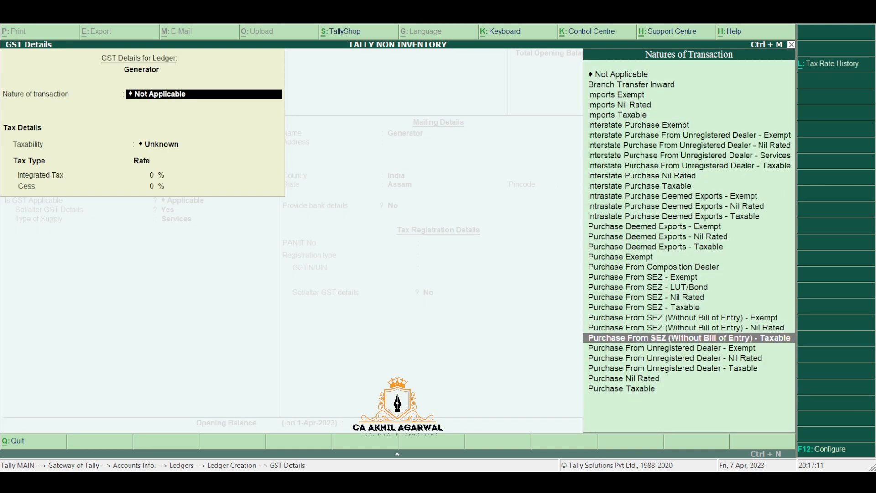
{"action": "key", "text": "Return"}
{"action": "key", "text": "Down"}
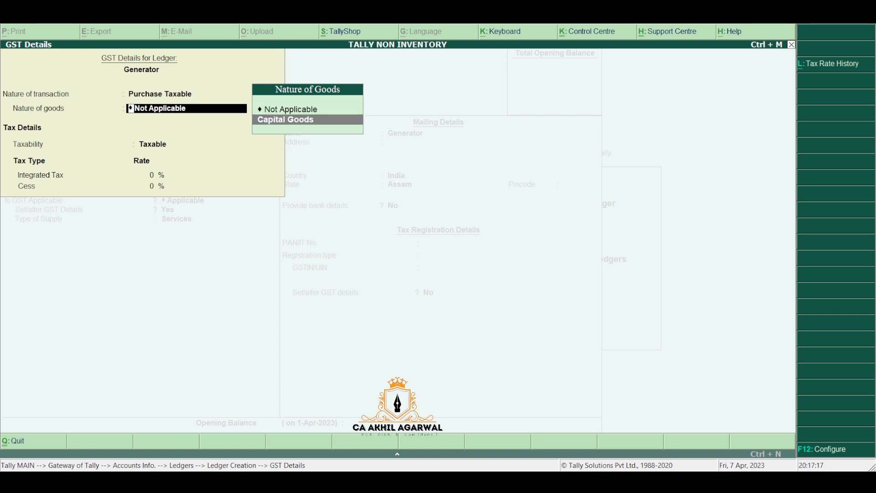
{"action": "key", "text": "Return"}
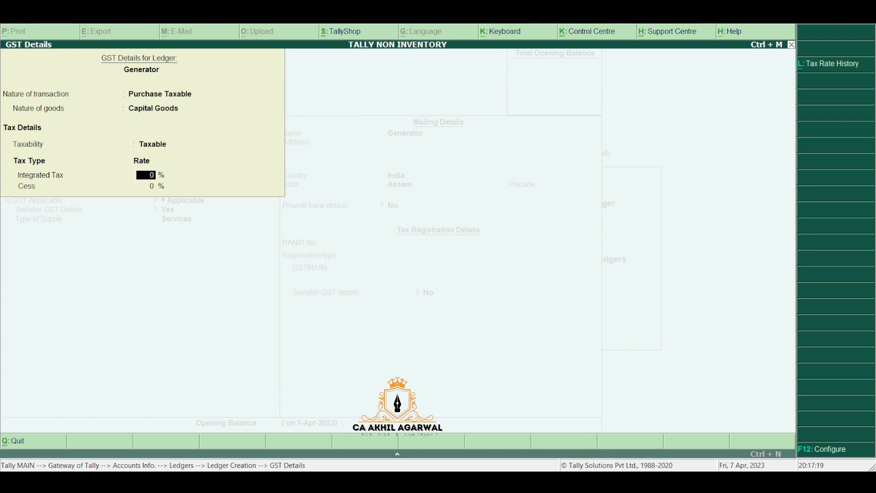
{"action": "type", "text": "28"}
{"action": "key", "text": "Return"}
{"action": "key", "text": "Return"}
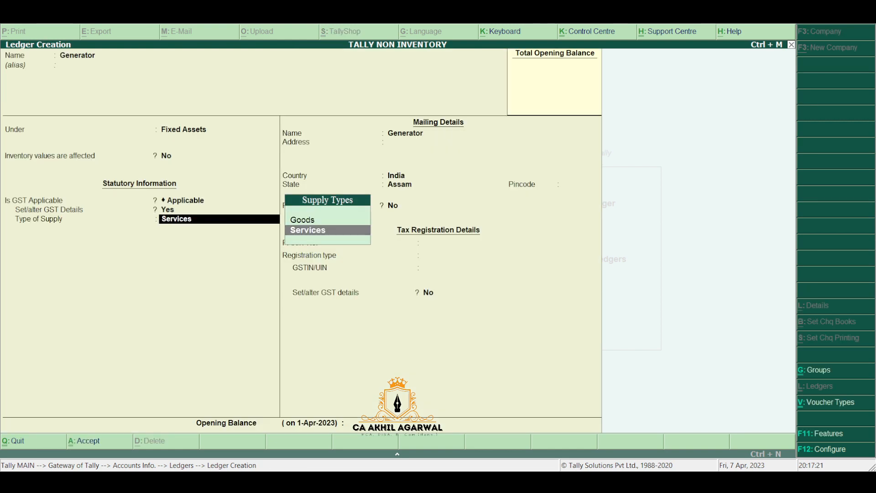
{"action": "key", "text": "Up"}
{"action": "key", "text": "Return"}
{"action": "key", "text": "Return"}
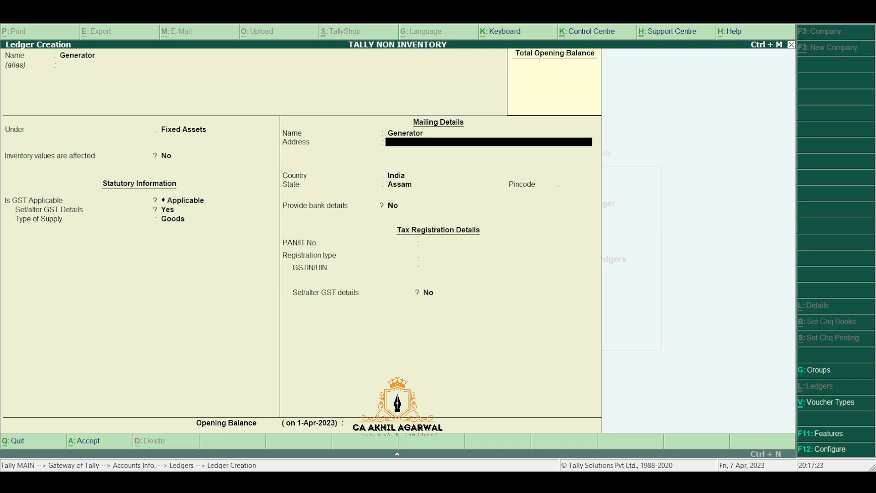
{"action": "key", "text": "ctrl+a"}
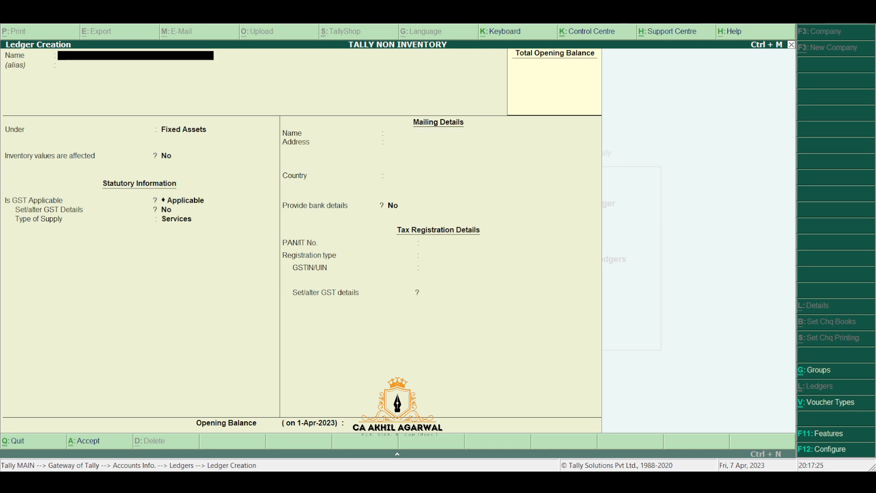
Step: Go back to Accounts Info and reopen ledger creation for a blank ledger
{"action": "key", "text": "Escape"}
{"action": "key", "text": "Escape"}
{"action": "key", "text": "Escape"}
{"action": "key", "text": "Return"}
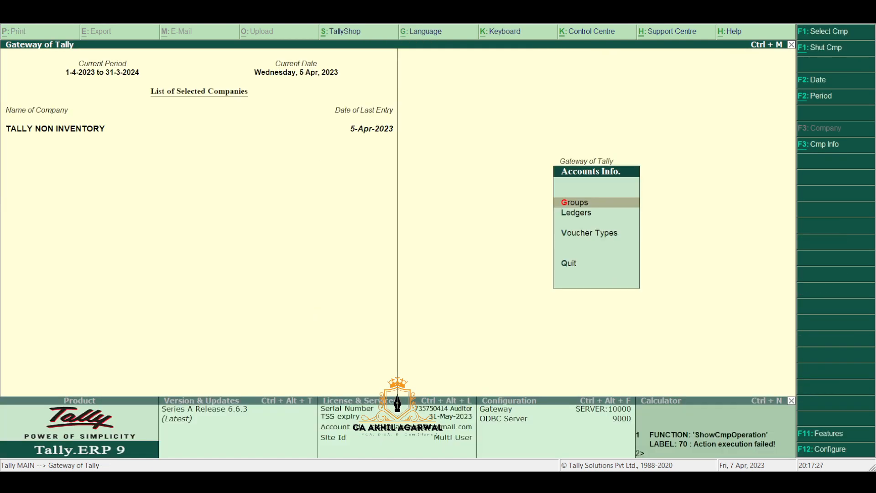
{"action": "key", "text": "Down"}
{"action": "key", "text": "Return"}
{"action": "key", "text": "Return"}
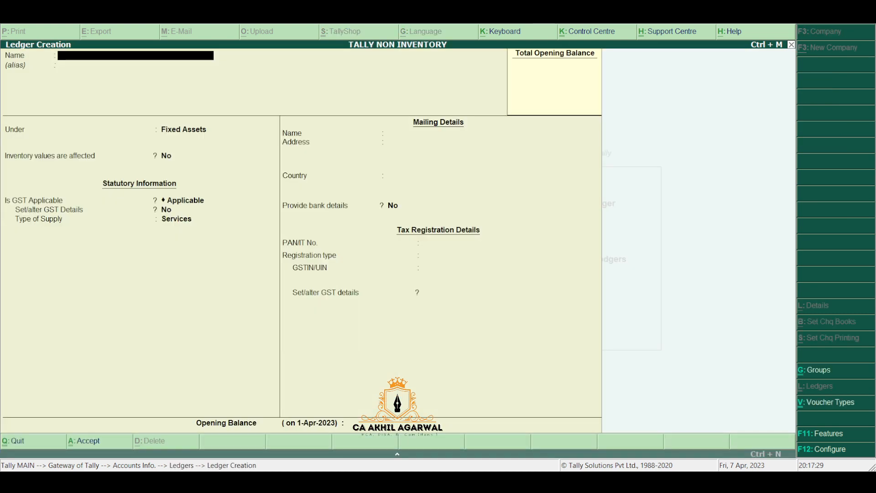
{"action": "key", "text": "Escape"}
{"action": "key", "text": "Return"}
Step: Open a blank Purchase voucher No. 3, dated 5-Apr-2023, from the Gateway of Tally
{"action": "key", "text": "Escape"}
{"action": "key", "text": "Escape"}
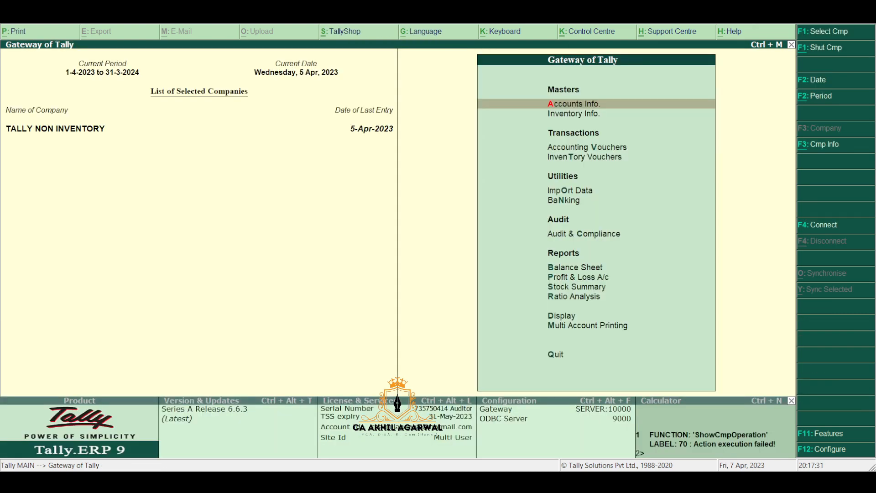
{"action": "key", "text": "v"}
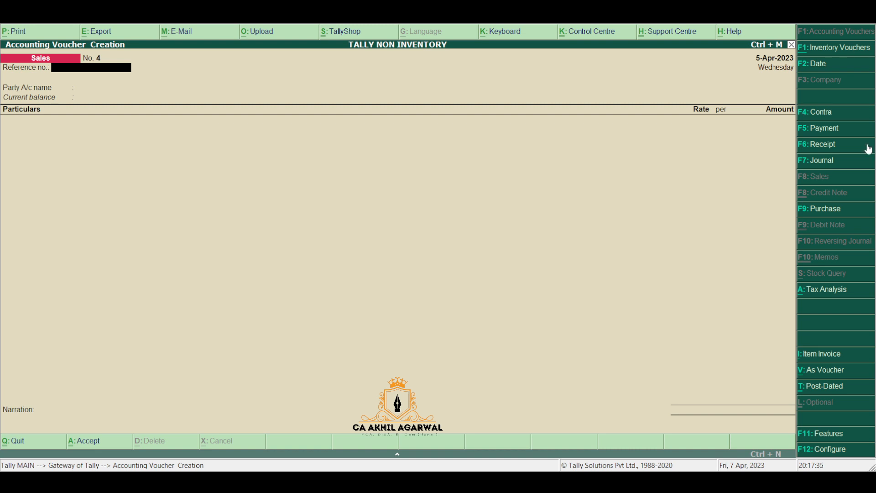
{"action": "left_click", "coordinate": [842, 216]}
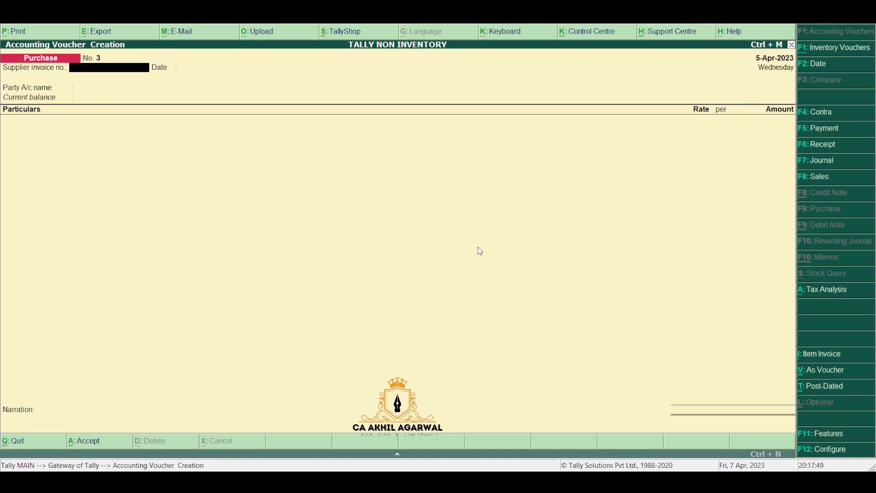
Step: Enter supplier invoice number AAA/23/001 and choose the supplier's party ledger
{"action": "type", "text": "AAA/23/001"}
{"action": "key", "text": "Return"}
{"action": "key", "text": "Return"}
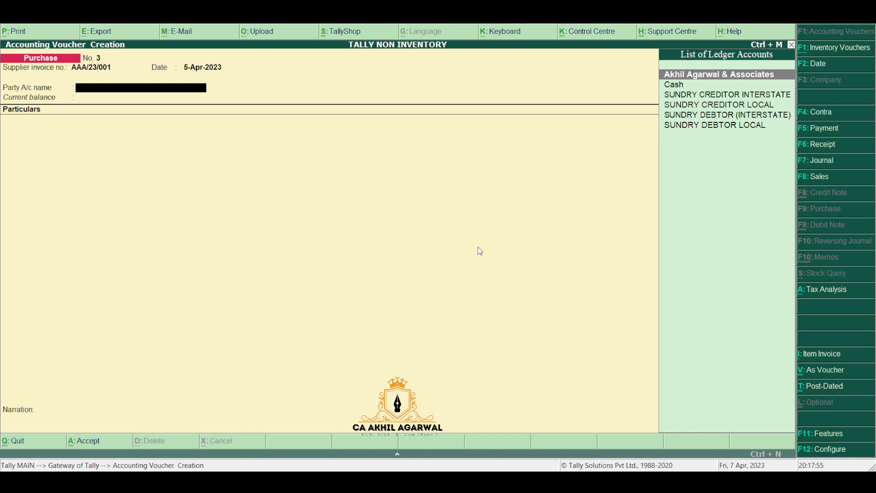
{"action": "key", "text": "Return"}
{"action": "key", "text": "Return"}
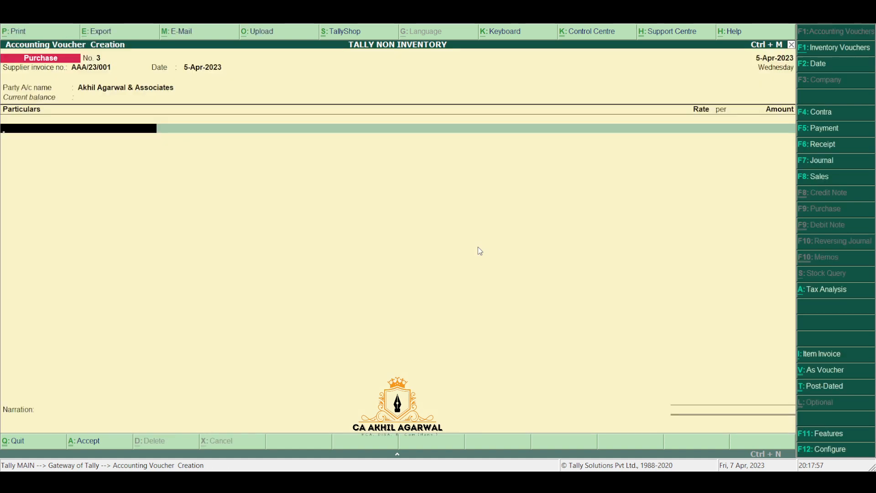
{"action": "type", "text": "AU"}
Step: Add Audit Fees 1,00,000 with CGST and SGST 9,000 each, then save the voucher
{"action": "key", "text": "Return"}
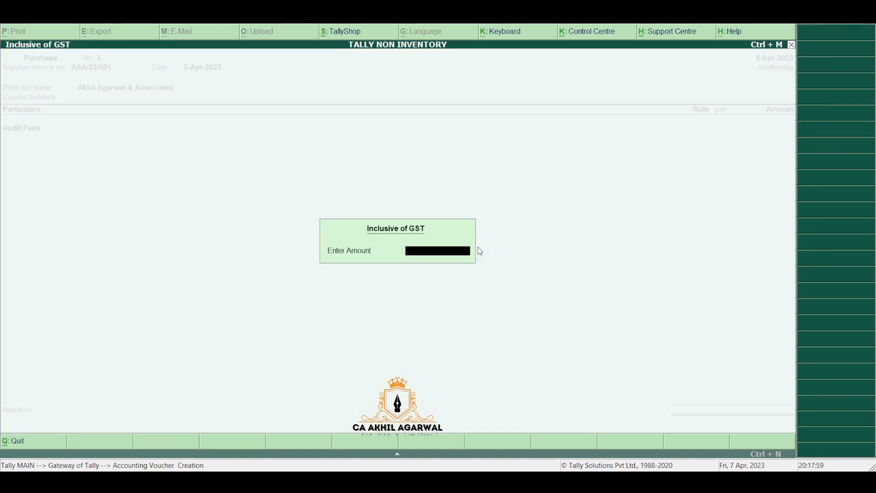
{"action": "key", "text": "Return"}
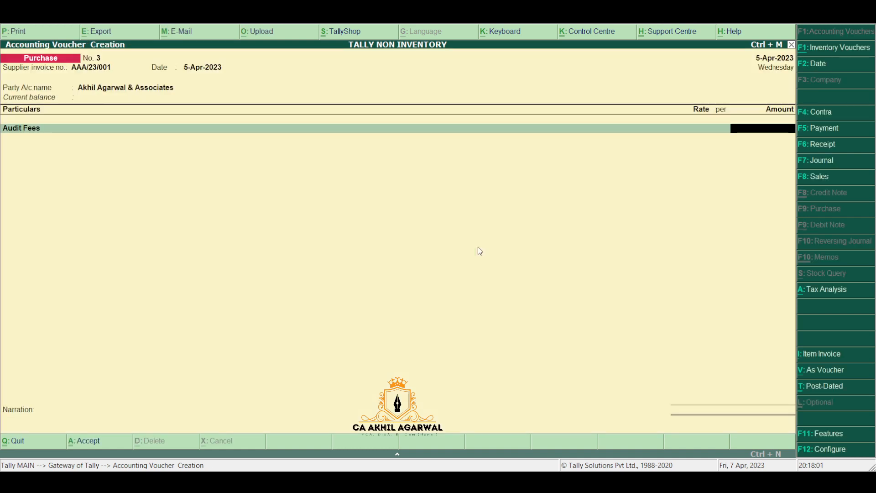
{"action": "type", "text": "100000"}
{"action": "key", "text": "Return"}
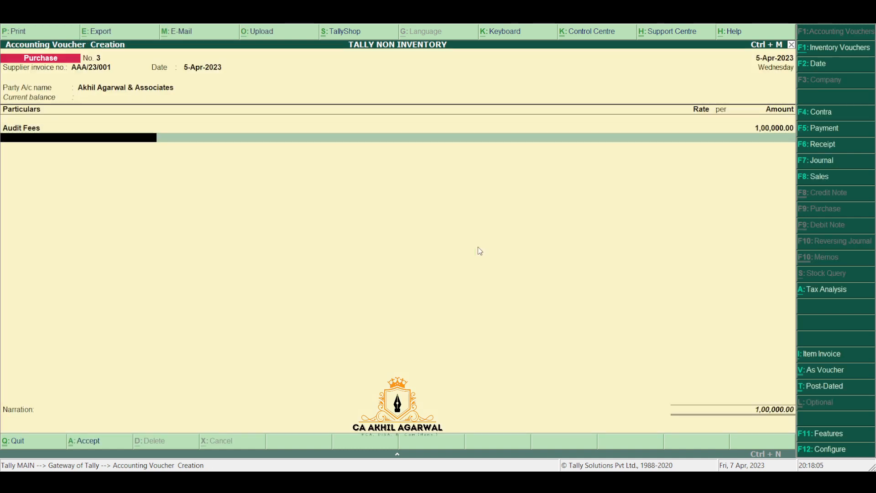
{"action": "type", "text": "CG"}
{"action": "key", "text": "Return"}
{"action": "key", "text": "Return"}
{"action": "type", "text": "S"}
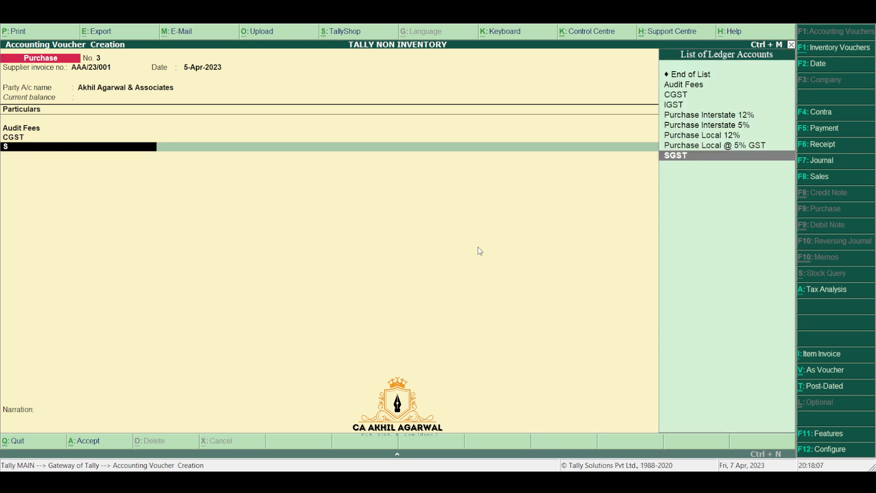
{"action": "type", "text": "G"}
{"action": "key", "text": "Return"}
{"action": "key", "text": "Return"}
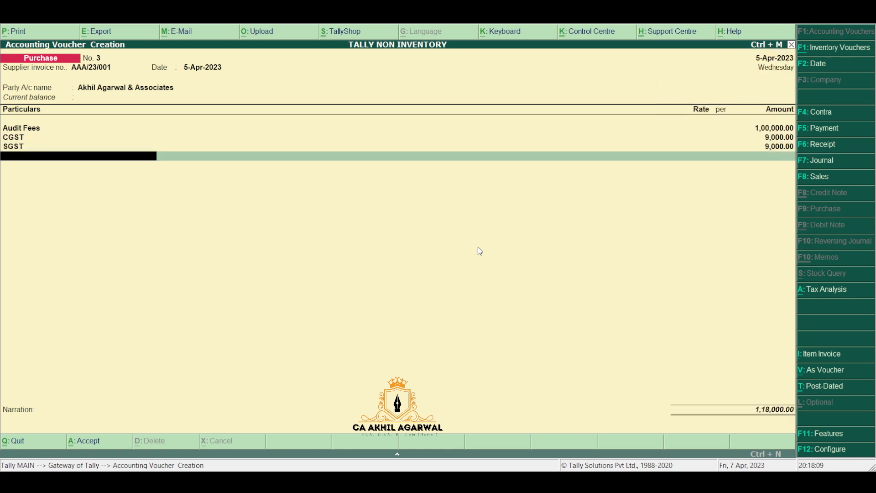
{"action": "key", "text": "Return"}
{"action": "key", "text": "Return"}
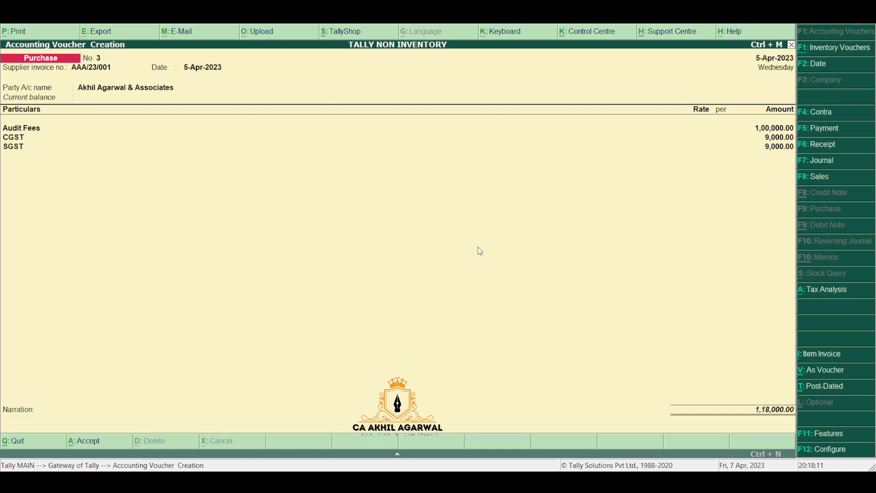
{"action": "key", "text": "Return"}
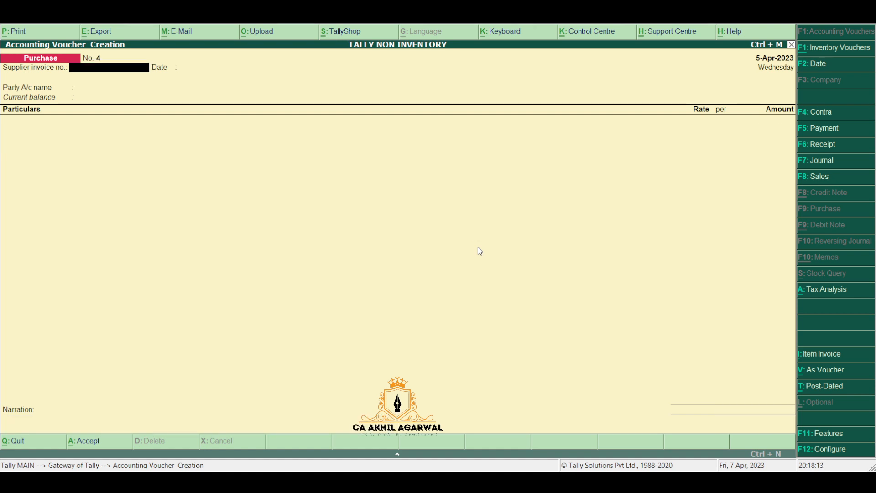
Step: Change the voucher date to 10-Apr-2023 and pick SUNDRY CREDITOR LOCAL as party
{"action": "key", "text": "F2"}
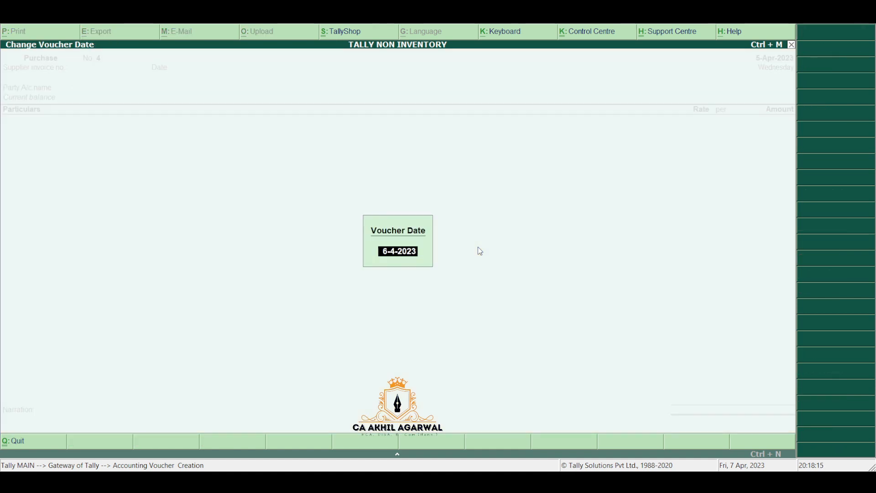
{"action": "type", "text": "10."}
{"action": "key", "text": "Return"}
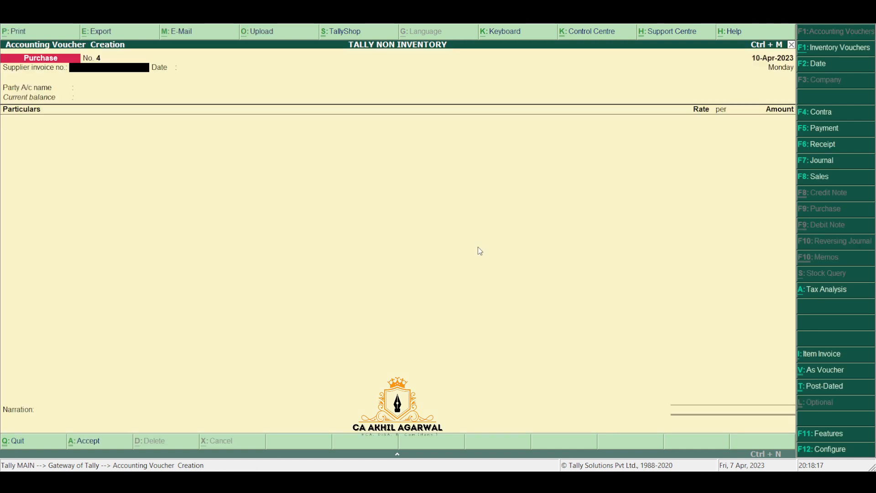
{"action": "key", "text": "Return"}
{"action": "key", "text": "Return"}
{"action": "type", "text": "SUN"}
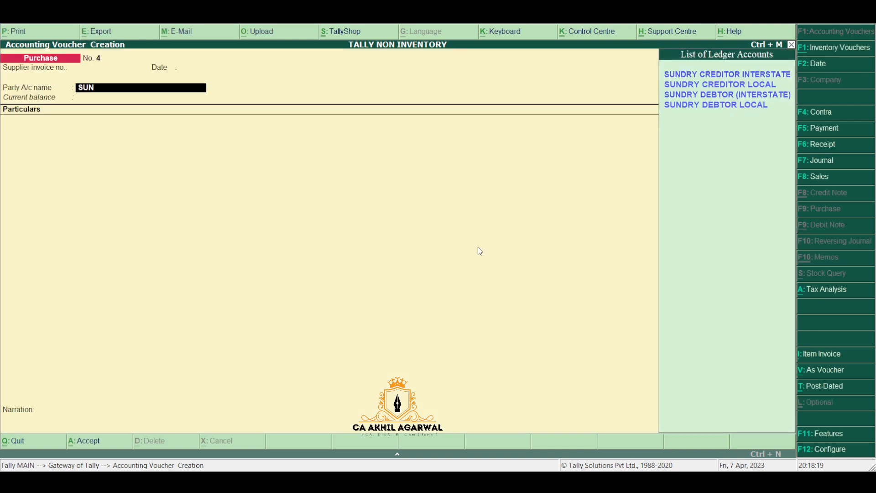
{"action": "key", "text": "Down"}
{"action": "key", "text": "Return"}
{"action": "key", "text": "Return"}
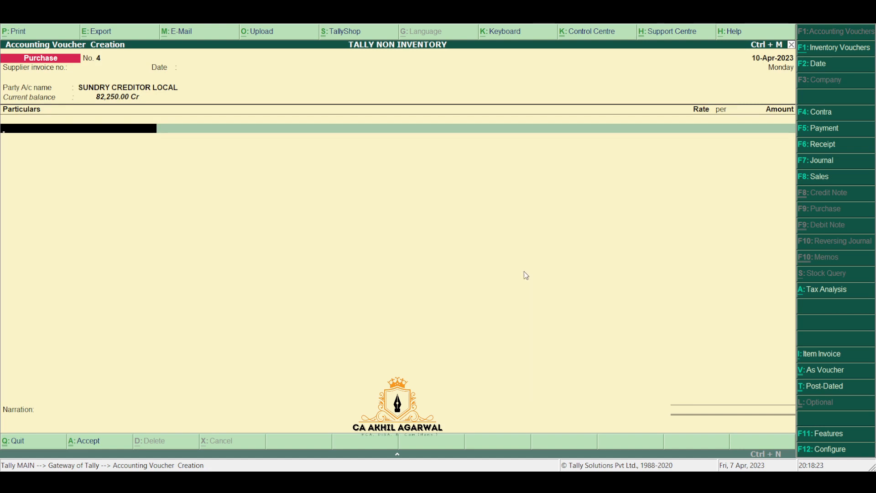
Step: Switch the voucher to Item Invoice mode and back to Accounting Invoice
{"action": "left_click", "coordinate": [829, 360]}
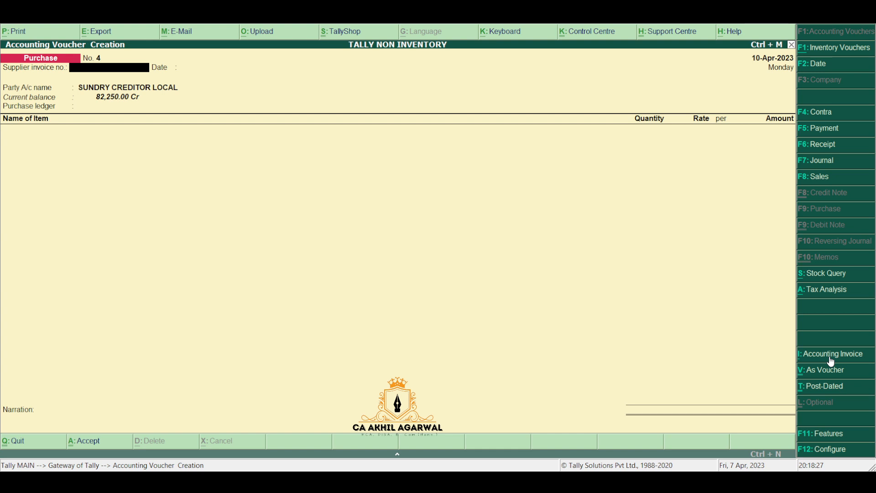
{"action": "key", "text": "Return"}
{"action": "key", "text": "Return"}
{"action": "key", "text": "Return"}
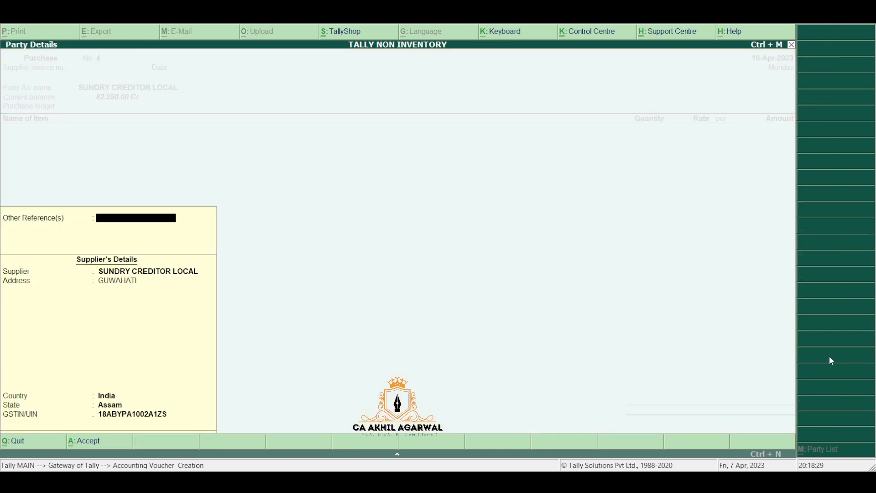
{"action": "key", "text": "Return"}
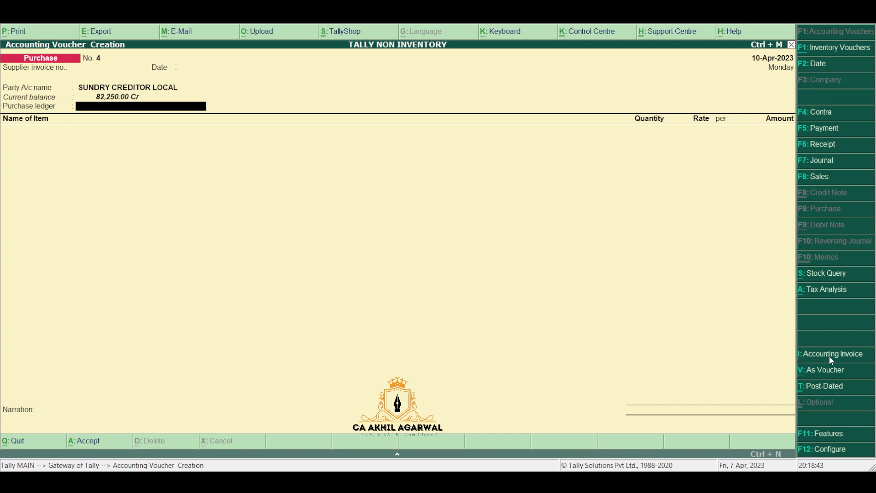
{"action": "left_click", "coordinate": [829, 356]}
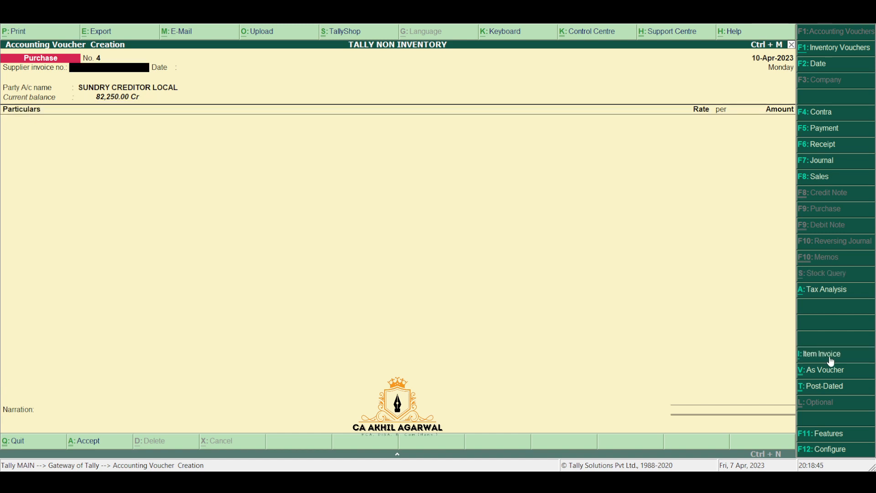
Step: Enter Generator at 50,000 plus CGST and SGST of 7,000 each
{"action": "key", "text": "Return"}
{"action": "key", "text": "Return"}
{"action": "key", "text": "Return"}
{"action": "key", "text": "Return"}
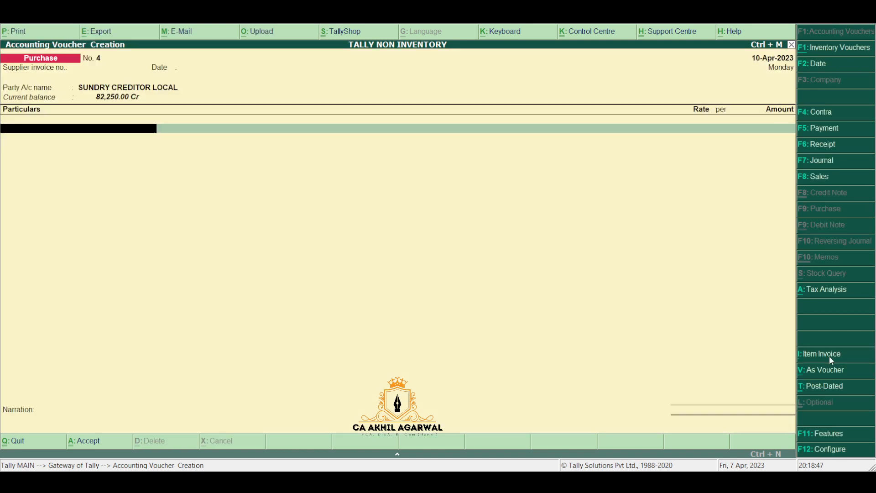
{"action": "type", "text": "gen"}
{"action": "key", "text": "Return"}
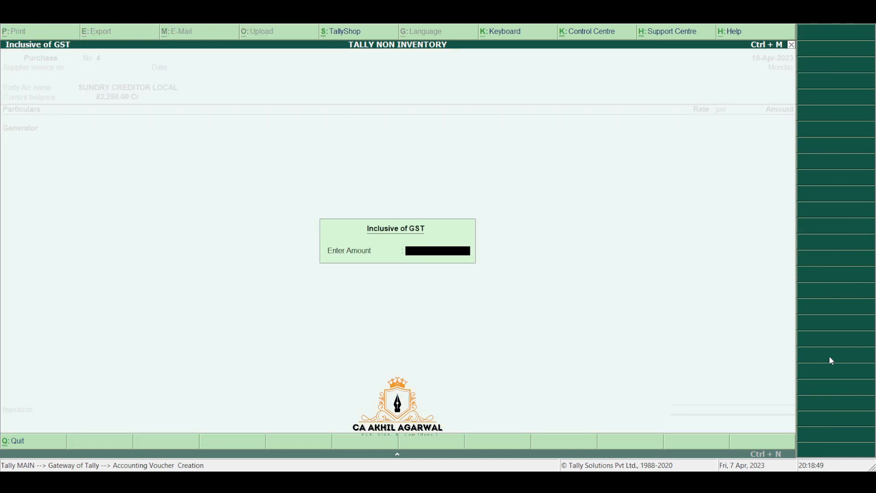
{"action": "key", "text": "Return"}
{"action": "type", "text": "50"}
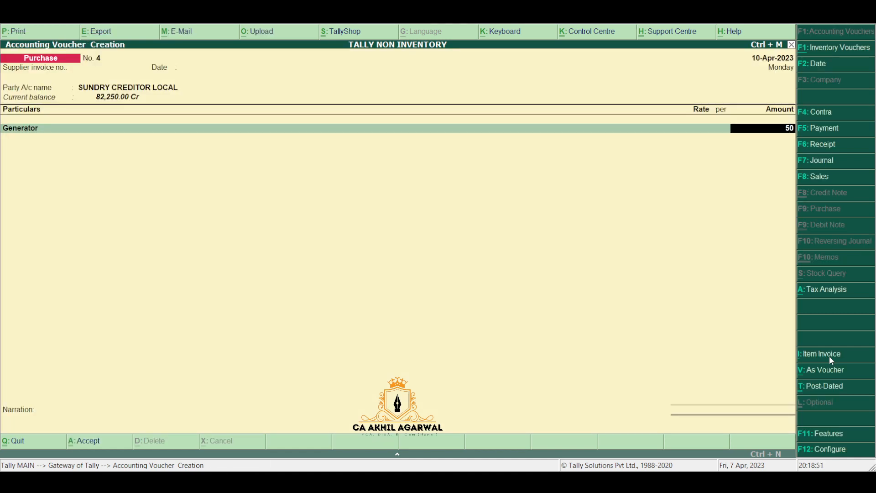
{"action": "type", "text": "000"}
{"action": "key", "text": "Return"}
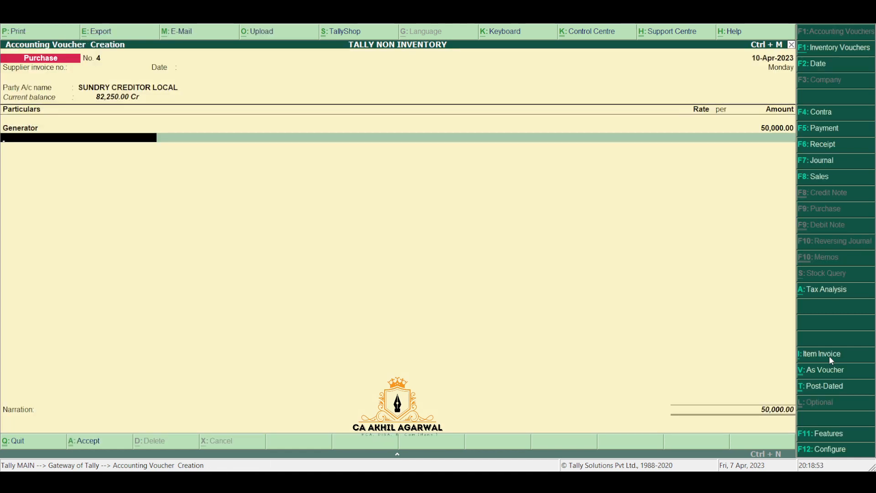
{"action": "type", "text": "CG"}
{"action": "key", "text": "Return"}
{"action": "key", "text": "Return"}
{"action": "type", "text": "SG"}
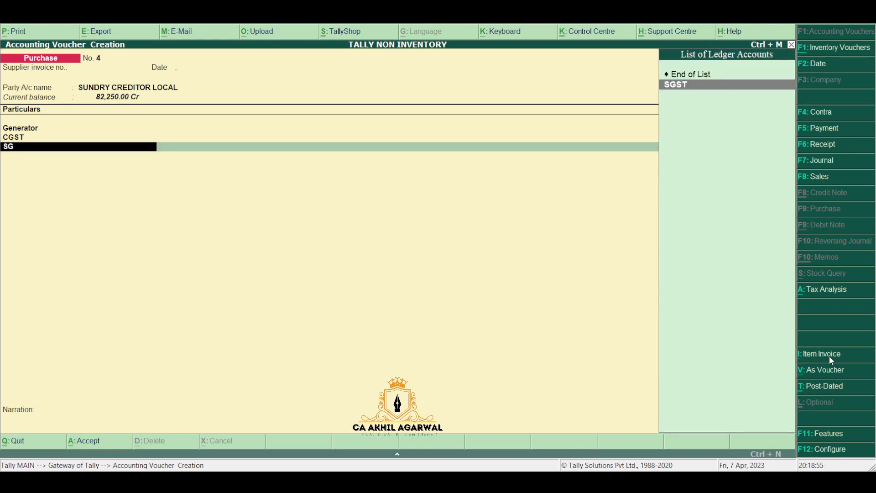
{"action": "key", "text": "Return"}
{"action": "key", "text": "Return"}
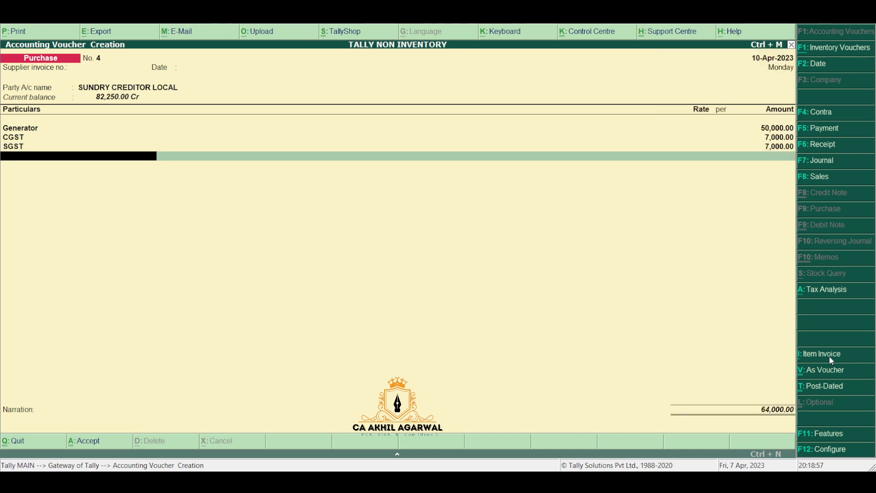
Step: Accept voucher No. 4 totalling 64,000.00 and return to the Gateway of Tally
{"action": "key", "text": "Return"}
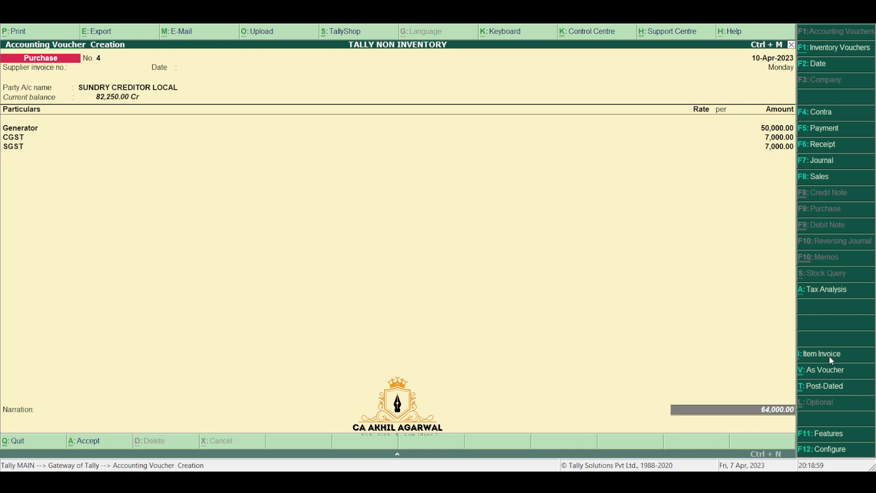
{"action": "key", "text": "Return"}
{"action": "key", "text": "Return"}
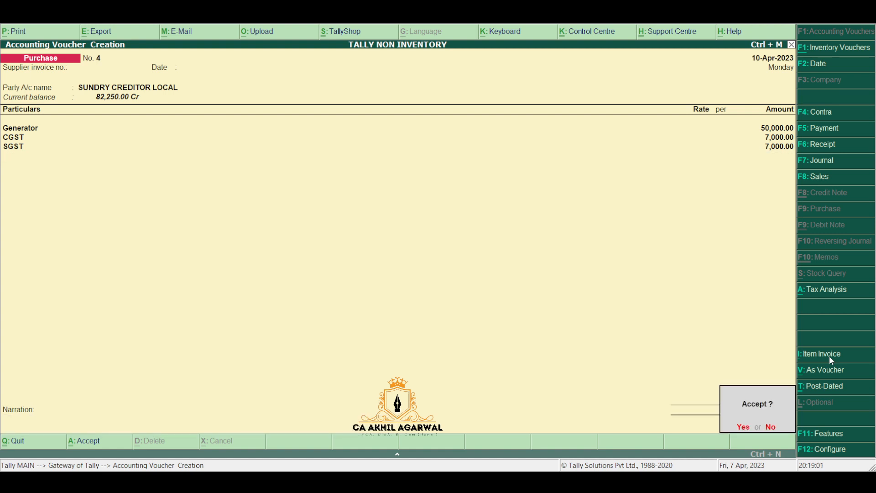
{"action": "key", "text": "Return"}
{"action": "key", "text": "Escape"}
{"action": "key", "text": "Escape"}
{"action": "key", "text": "Escape"}
{"action": "key", "text": "n"}
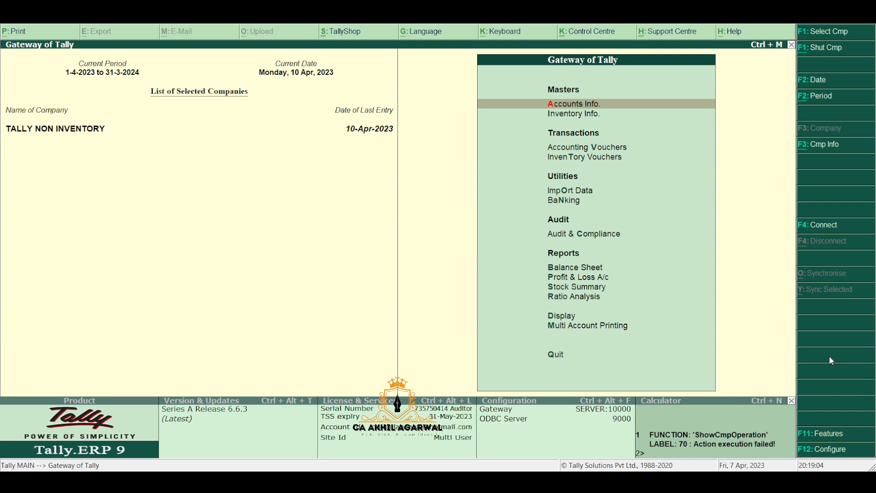
{"action": "key", "text": "p"}
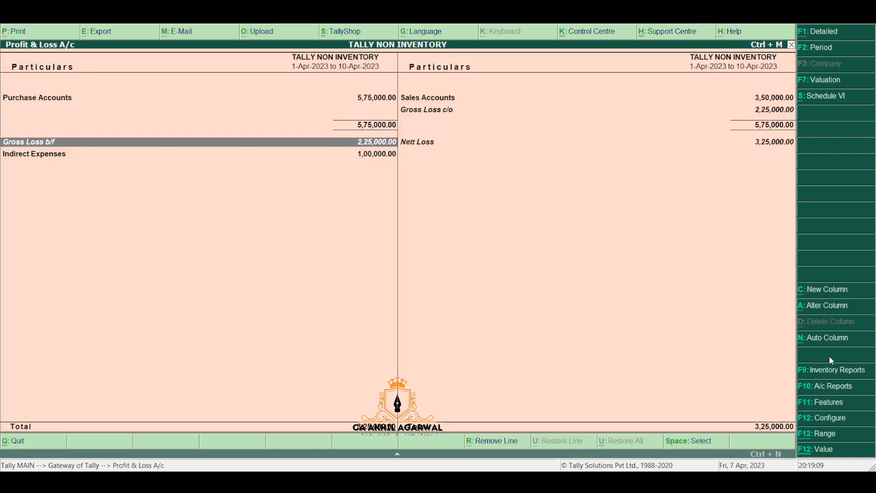
{"action": "key", "text": "alt+F1"}
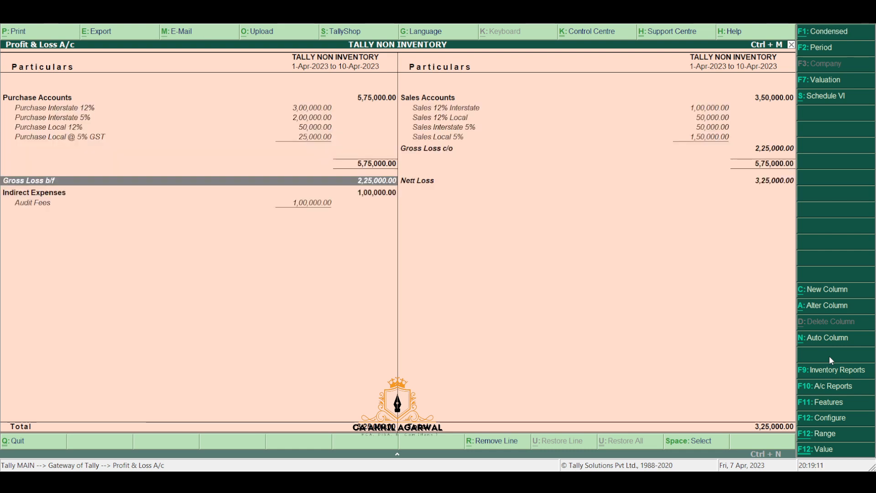
{"action": "key", "text": "Down"}
{"action": "key", "text": "Down"}
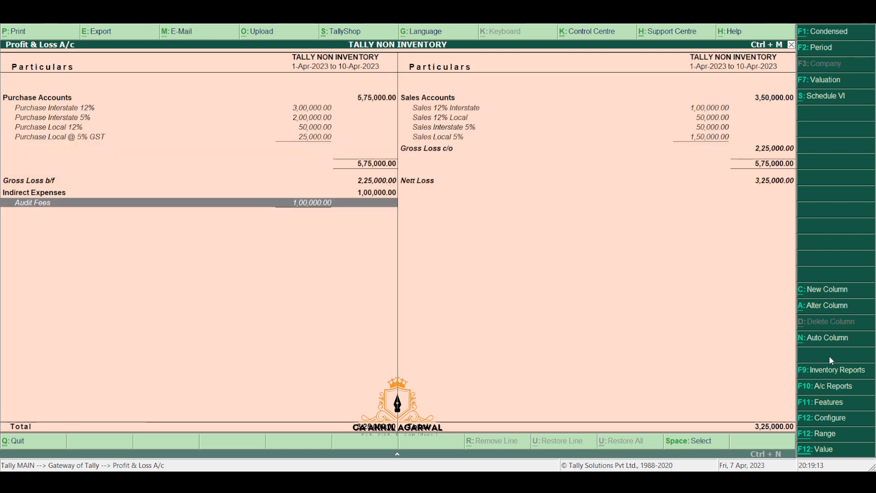
{"action": "key", "text": "Return"}
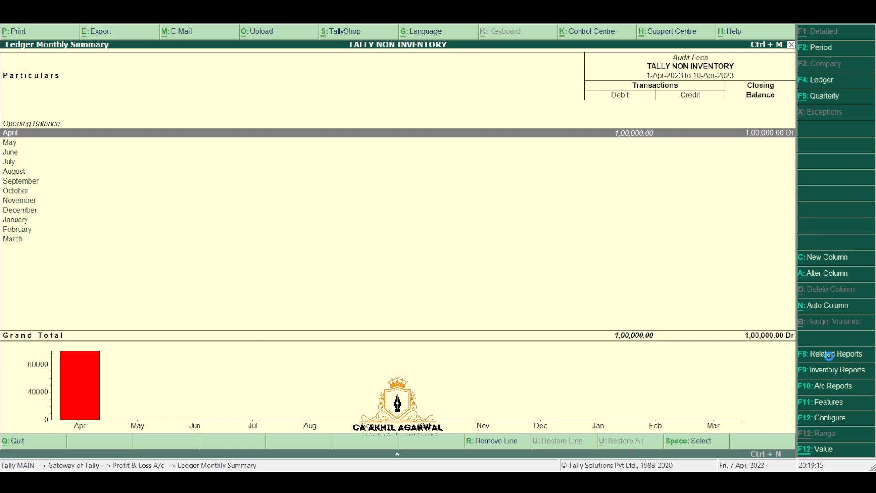
{"action": "key", "text": "Return"}
{"action": "key", "text": "Return"}
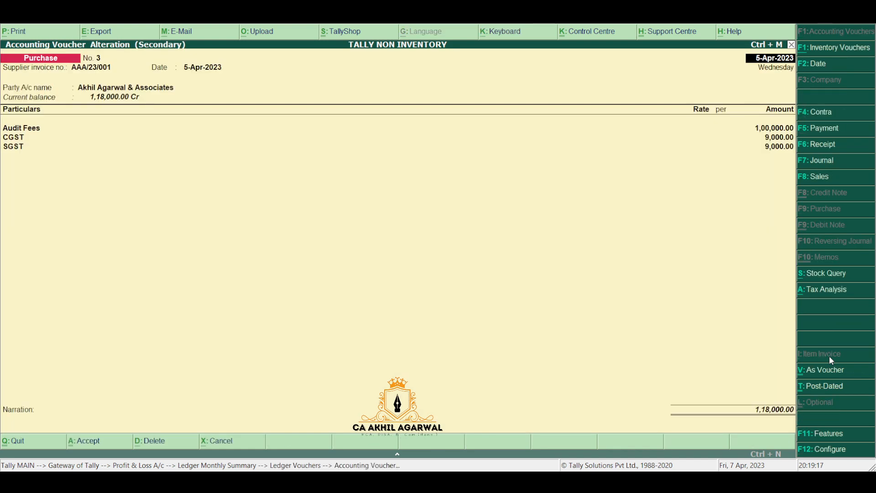
{"action": "key", "text": "Escape"}
{"action": "key", "text": "Escape"}
{"action": "key", "text": "Escape"}
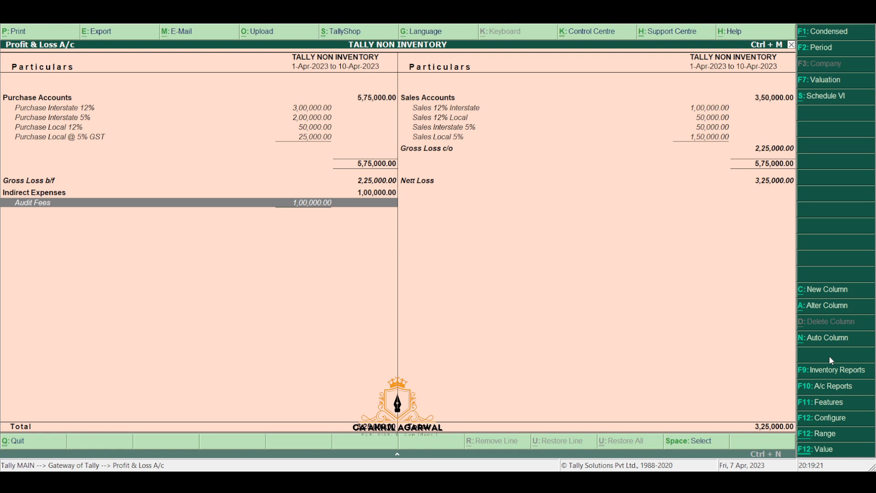
{"action": "key", "text": "Up"}
{"action": "key", "text": "Up"}
{"action": "key", "text": "Up"}
{"action": "key", "text": "Up"}
{"action": "key", "text": "Right"}
{"action": "key", "text": "Down"}
{"action": "key", "text": "Down"}
{"action": "key", "text": "Down"}
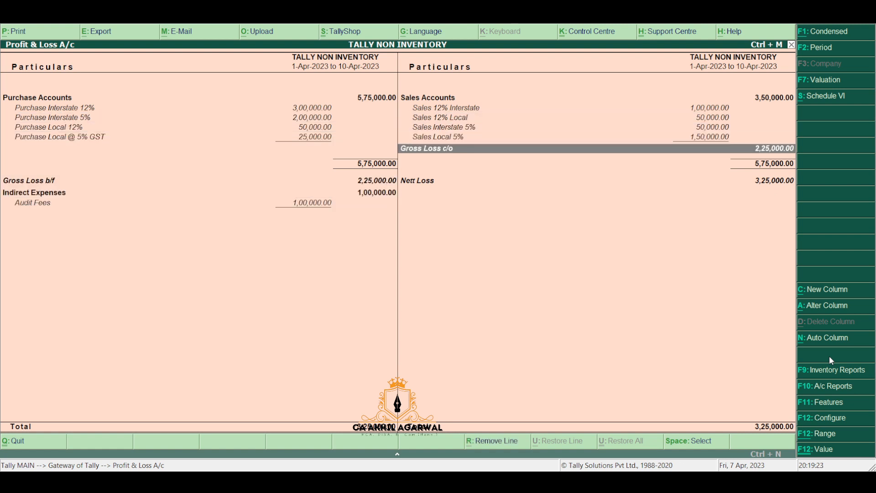
{"action": "key", "text": "Down"}
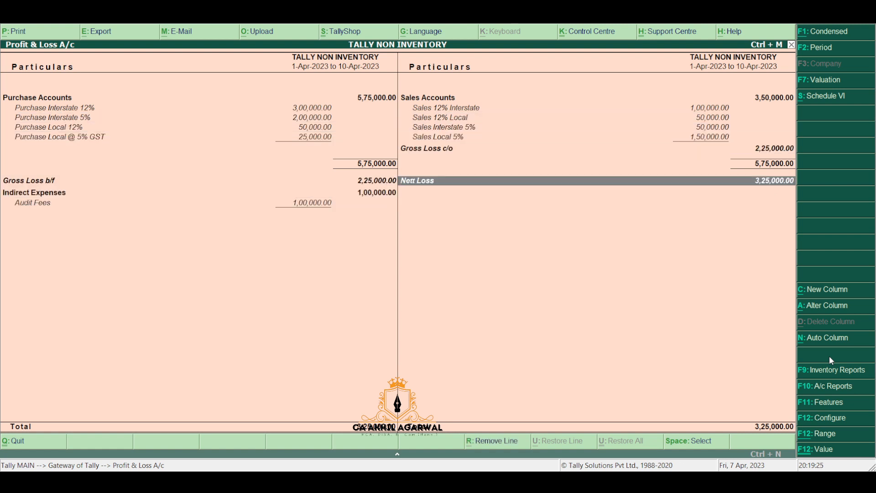
{"action": "key", "text": "Up"}
{"action": "key", "text": "Up"}
{"action": "key", "text": "Up"}
{"action": "key", "text": "Up"}
{"action": "key", "text": "Up"}
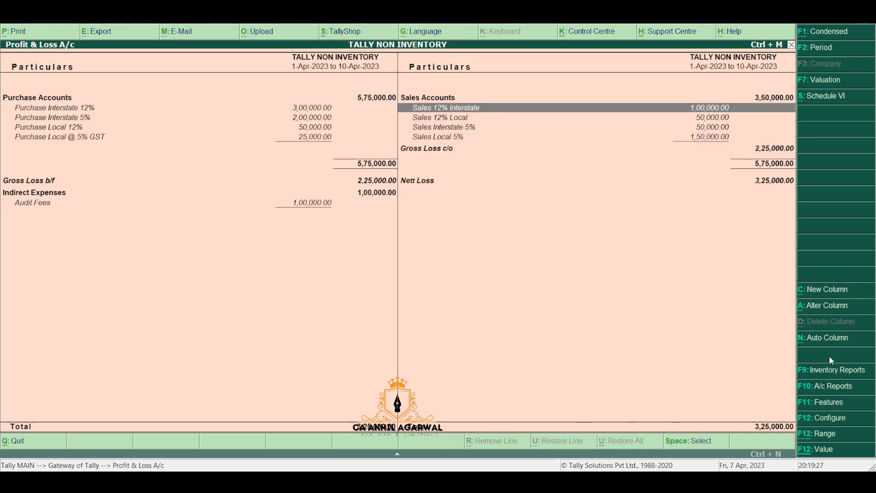
{"action": "key", "text": "Up"}
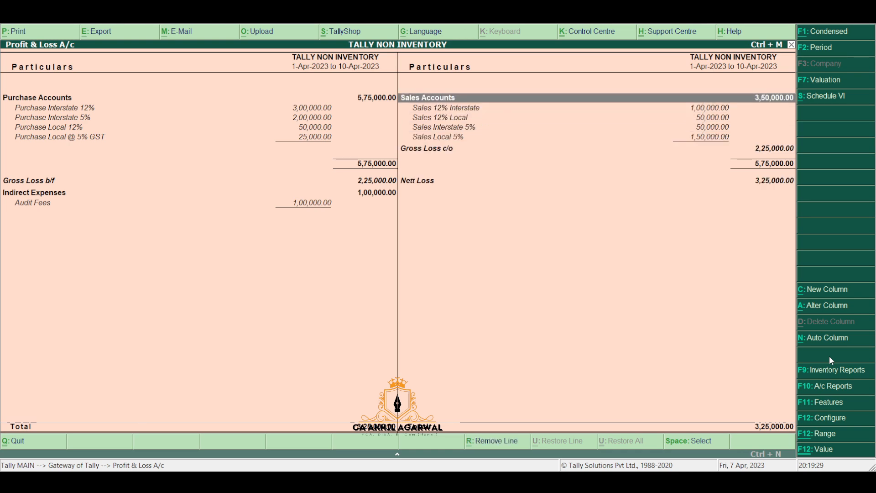
{"action": "key", "text": "Escape"}
{"action": "key", "text": "Up"}
{"action": "key", "text": "Up"}
{"action": "key", "text": "Up"}
{"action": "key", "text": "Up"}
{"action": "key", "text": "Up"}
{"action": "key", "text": "Up"}
{"action": "key", "text": "Up"}
{"action": "key", "text": "Up"}
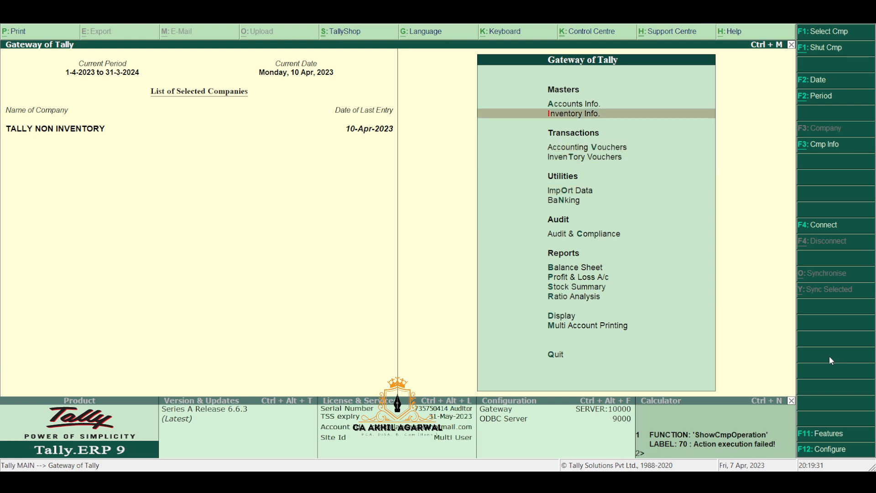
{"action": "key", "text": "Return"}
{"action": "key", "text": "Down"}
Step: Create and accept a 'Stock in Hand' ledger under Stock-in-Hand (Current Assets), then exit creation
{"action": "key", "text": "Return"}
{"action": "key", "text": "Down"}
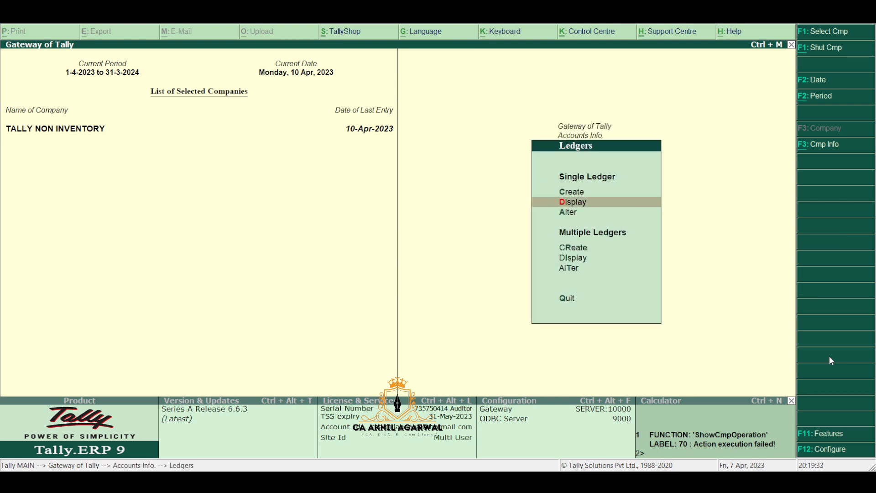
{"action": "key", "text": "Up"}
{"action": "key", "text": "Return"}
{"action": "type", "text": "Stock"}
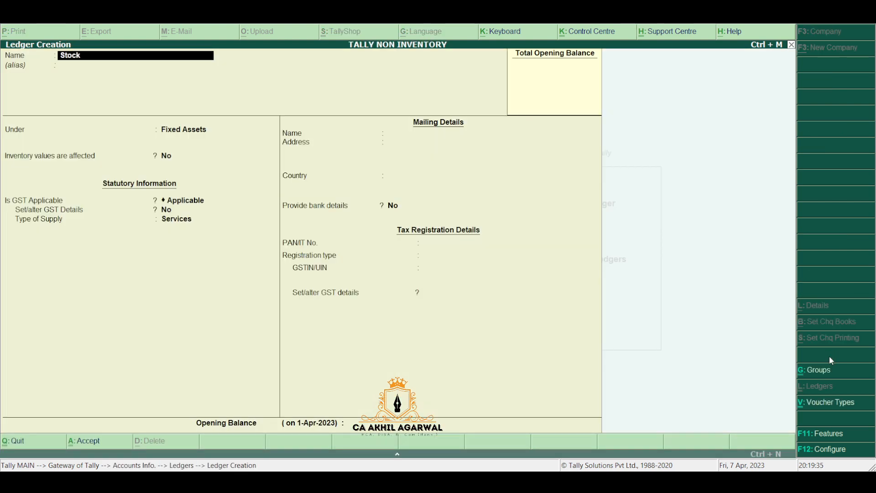
{"action": "type", "text": " in Hand"}
{"action": "key", "text": "Return"}
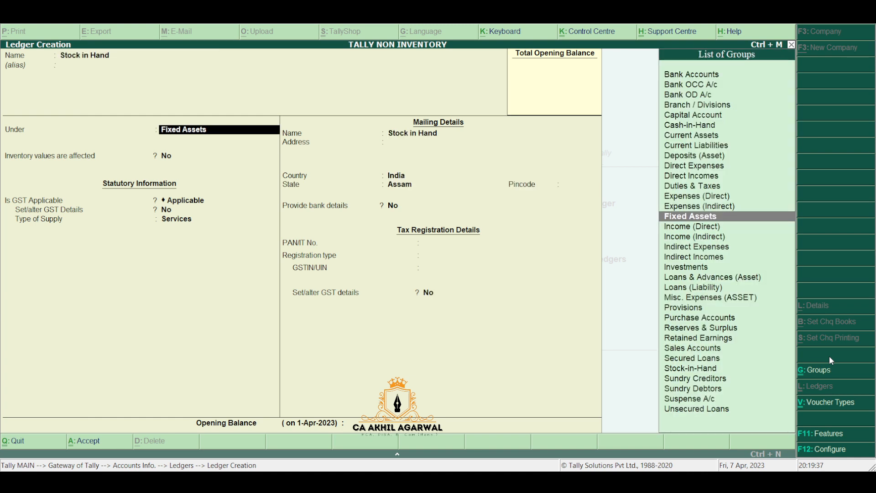
{"action": "type", "text": "St"}
{"action": "key", "text": "Return"}
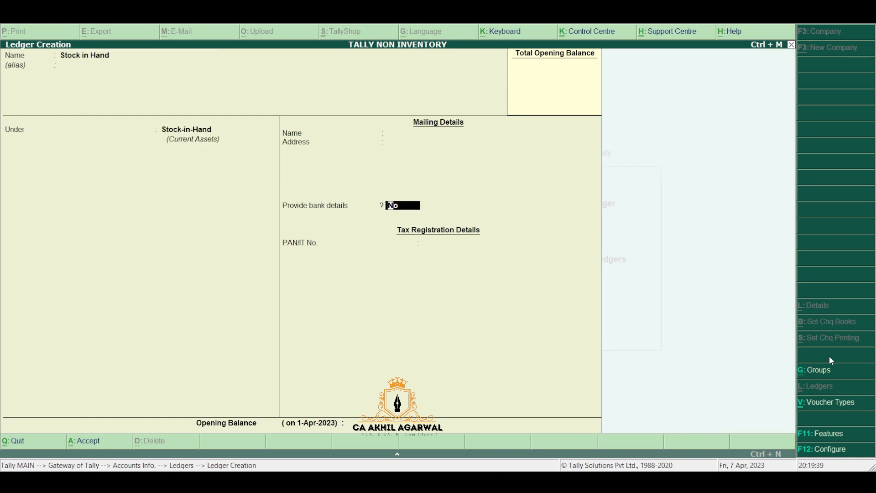
{"action": "key", "text": "Return"}
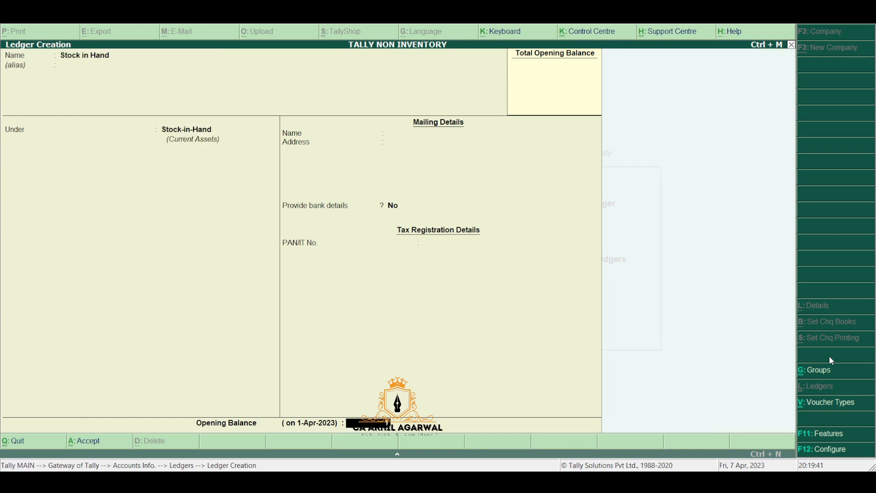
{"action": "key", "text": "Return"}
{"action": "key", "text": "Return"}
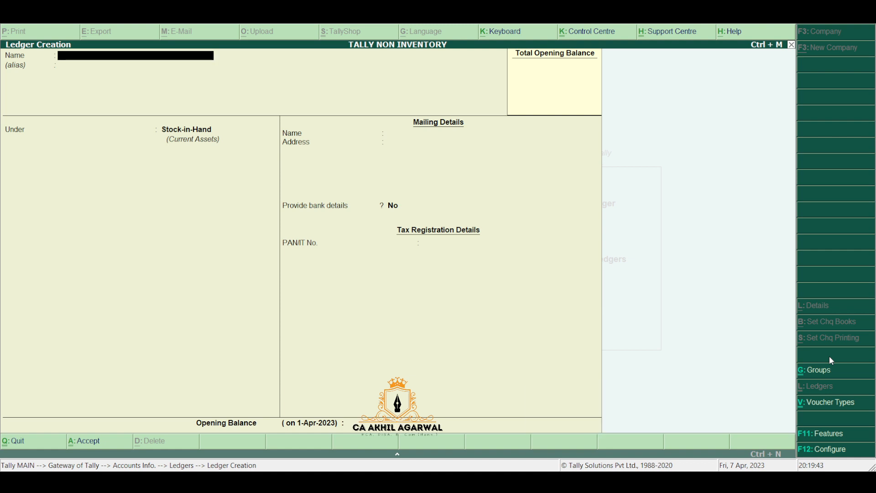
{"action": "key", "text": "Escape"}
{"action": "key", "text": "Escape"}
{"action": "key", "text": "Escape"}
{"action": "key", "text": "Escape"}
{"action": "key", "text": "Escape"}
Step: Open the detailed Profit & Loss report and set Integrate accounts and inventory to No
{"action": "key", "text": "p"}
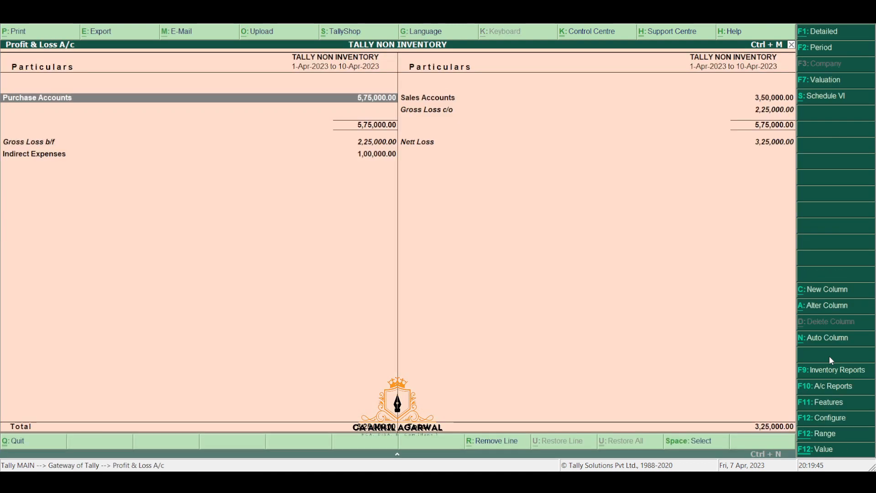
{"action": "key", "text": "alt+f1"}
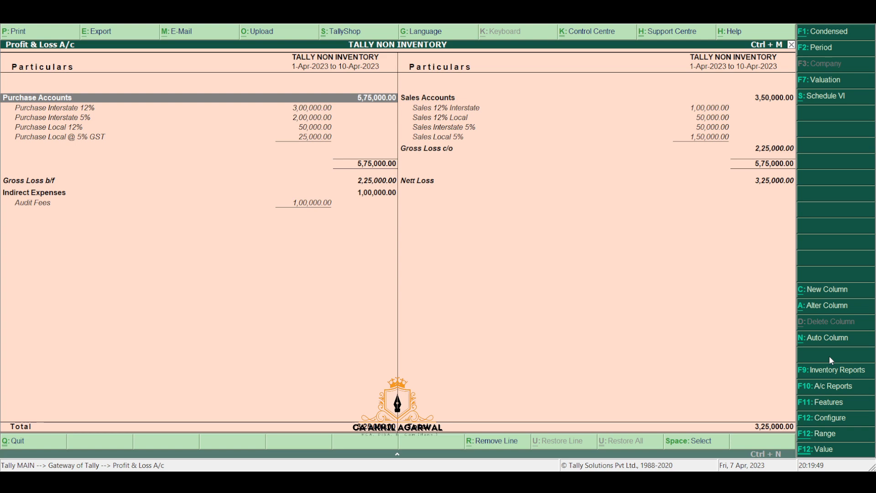
{"action": "key", "text": "F11"}
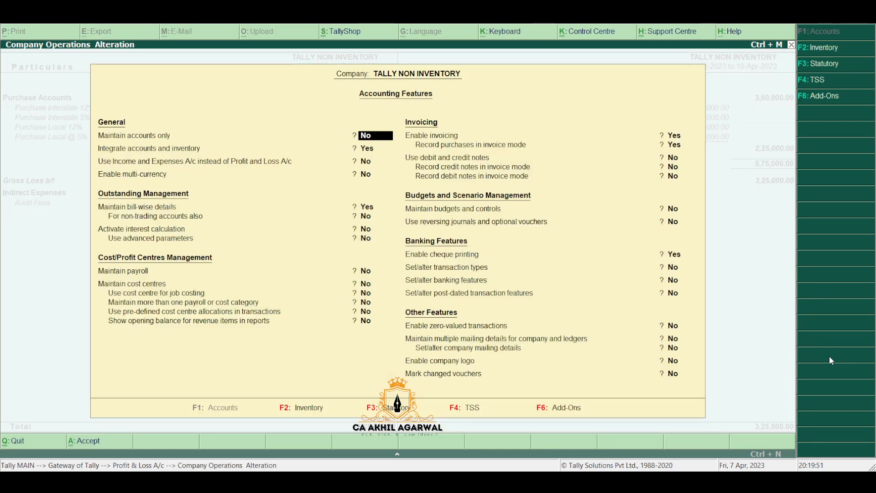
{"action": "key", "text": "Return"}
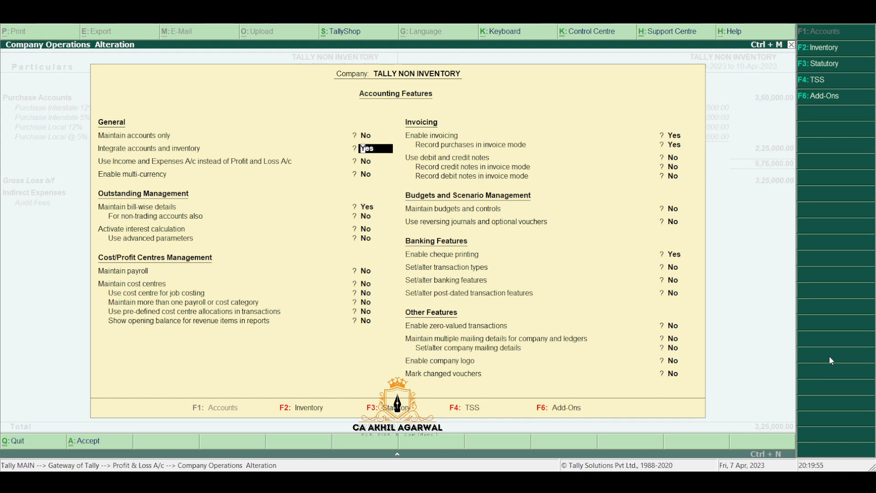
{"action": "key", "text": "n"}
{"action": "key", "text": "Return"}
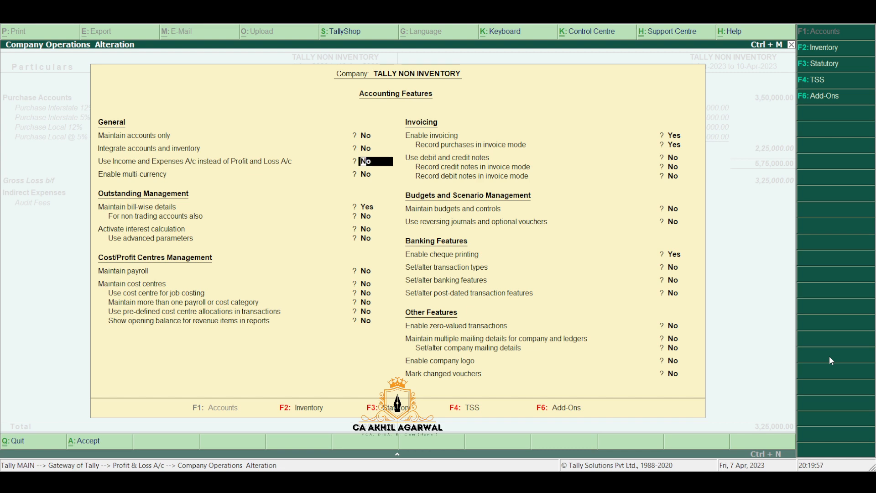
{"action": "key", "text": "ctrl+a"}
Step: Review the opening and closing Stock in Hand rows in the Profit & Loss report
{"action": "key", "text": "Down"}
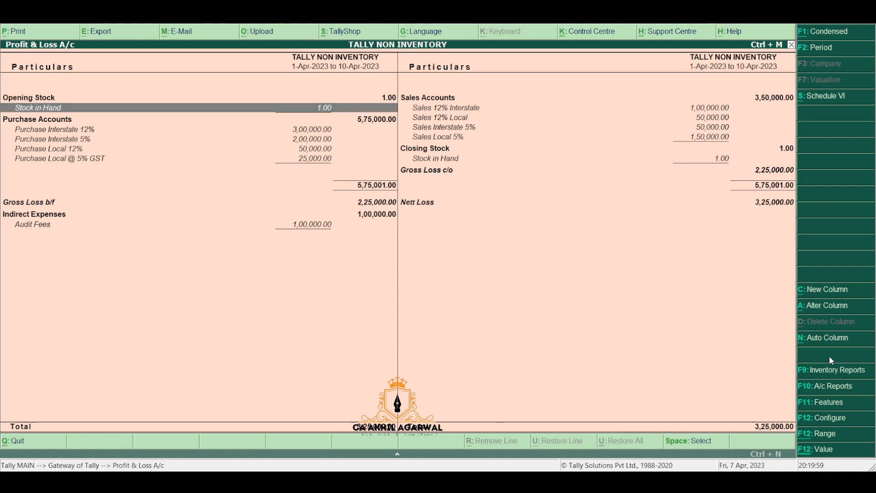
{"action": "key", "text": "Down"}
{"action": "key", "text": "Down"}
{"action": "key", "text": "Right"}
{"action": "key", "text": "Down"}
Step: Give the Stock in Hand ledger a 3,50,000 Dr closing balance dated 30-Apr-2023
{"action": "key", "text": "Return"}
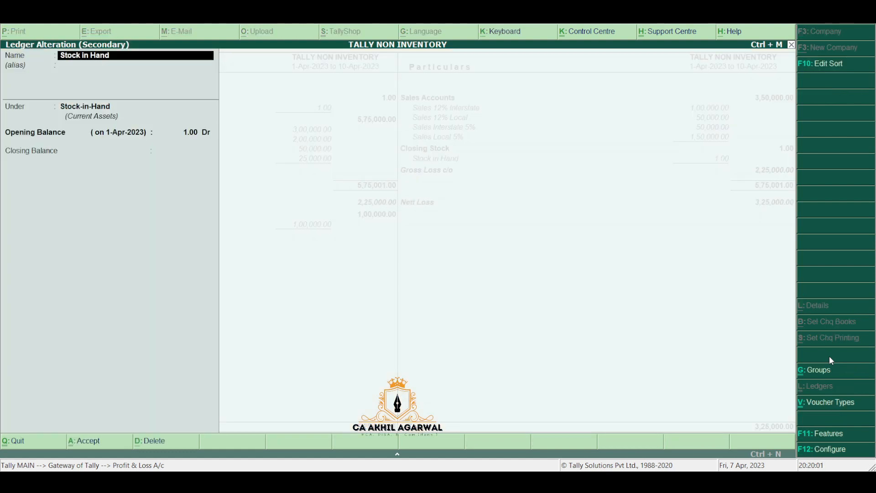
{"action": "key", "text": "Return"}
{"action": "key", "text": "Return"}
{"action": "key", "text": "Return"}
{"action": "key", "text": "Return"}
{"action": "key", "text": "BackSpace"}
{"action": "key", "text": "BackSpace"}
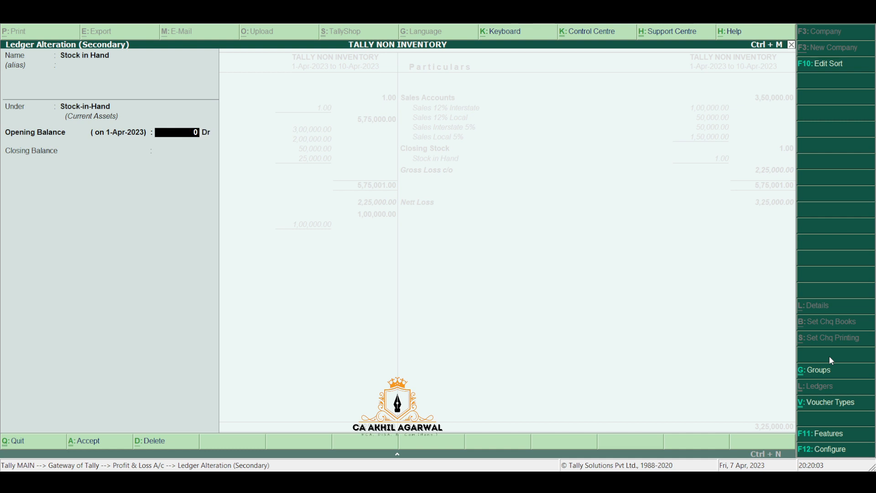
{"action": "key", "text": "Return"}
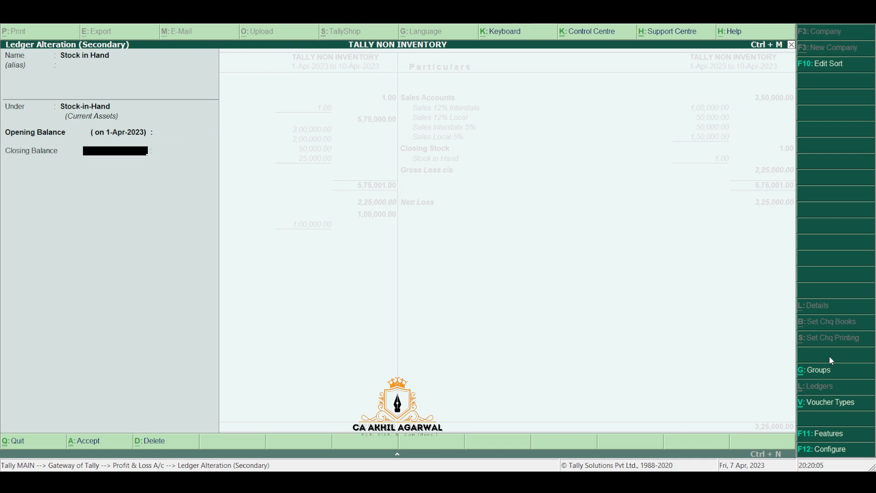
{"action": "type", "text": "30-4-2023"}
{"action": "key", "text": "Return"}
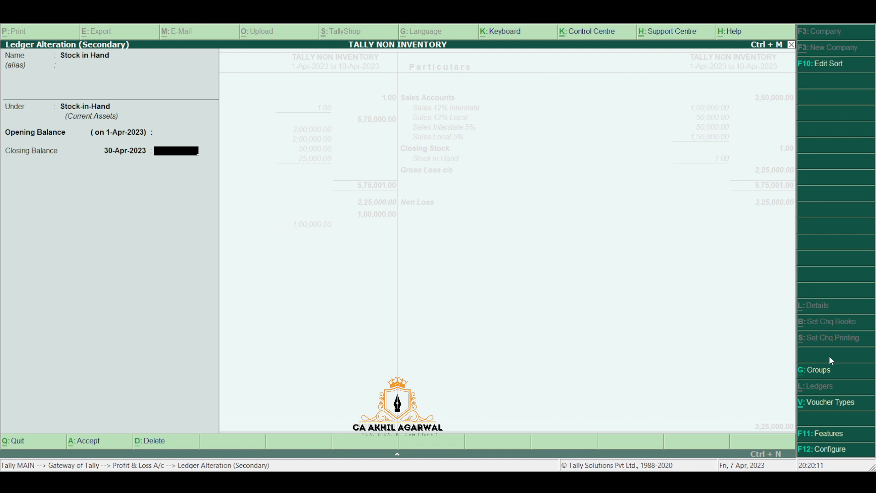
{"action": "type", "text": "350000"}
{"action": "key", "text": "Return"}
{"action": "key", "text": "Return"}
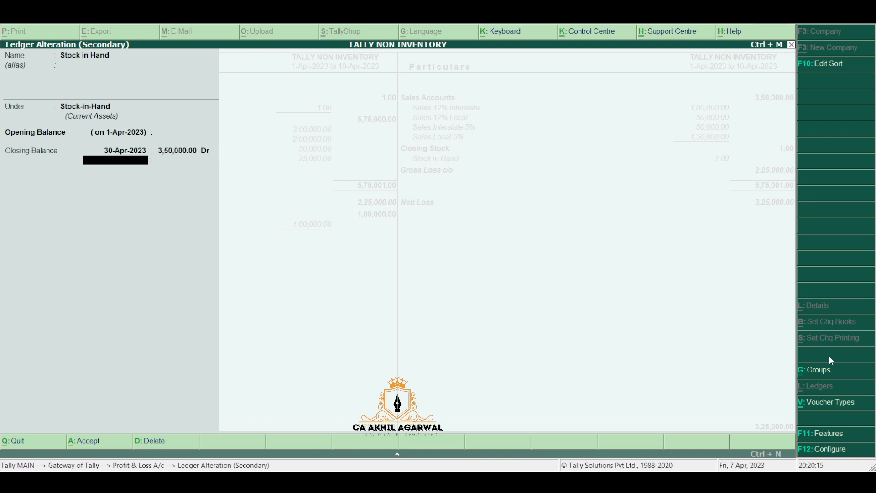
{"action": "key", "text": "Return"}
{"action": "key", "text": "Return"}
{"action": "key", "text": "Return"}
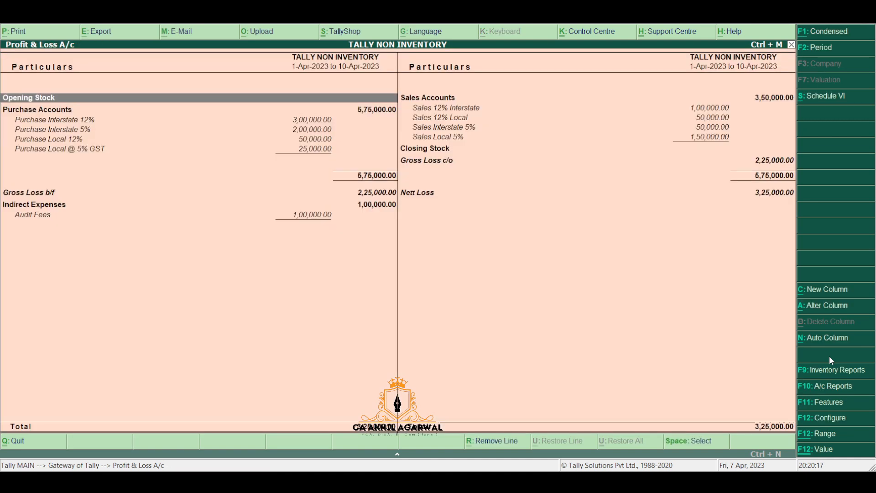
Step: Check the Closing Stock line in Profit & Loss, then return to the report
{"action": "key", "text": "Right"}
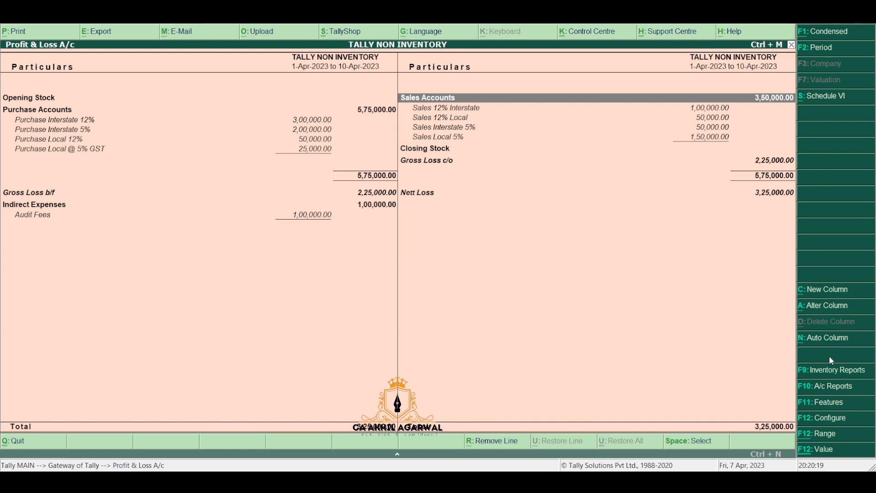
{"action": "key", "text": "Down"}
{"action": "key", "text": "Down"}
{"action": "key", "text": "Down"}
{"action": "key", "text": "Down"}
{"action": "key", "text": "Down"}
{"action": "key", "text": "Return"}
{"action": "key", "text": "Return"}
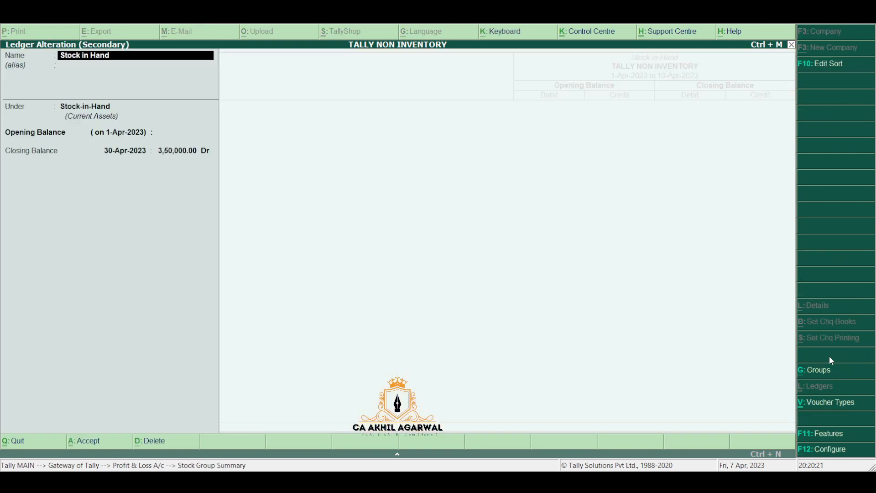
{"action": "key", "text": "Escape"}
{"action": "key", "text": "Escape"}
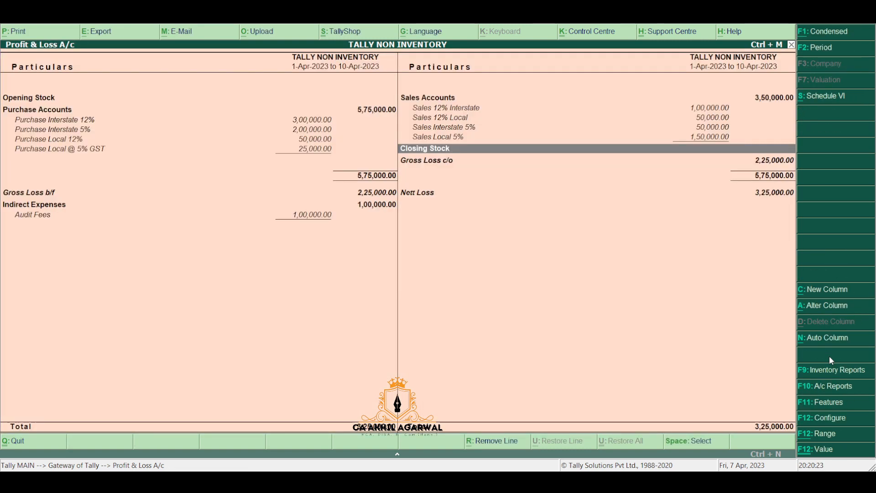
{"action": "key", "text": "F2"}
Step: Change the Profit & Loss period end date to 30-Apr-2023
{"action": "key", "text": "Return"}
{"action": "type", "text": "30.0"}
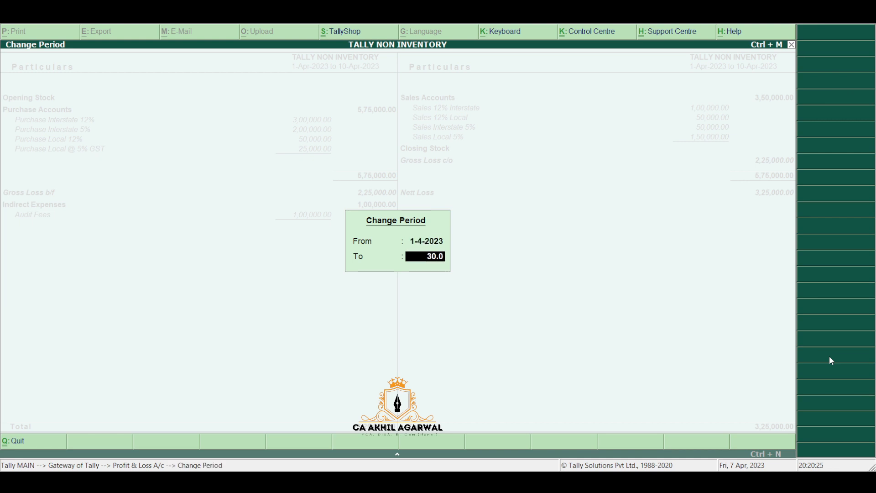
{"action": "type", "text": "4"}
{"action": "key", "text": "Return"}
{"action": "key", "text": "Right"}
Step: Review Closing Stock and Nett Profit 25,000, then close the report to the Gateway
{"action": "key", "text": "Down"}
{"action": "key", "text": "Down"}
{"action": "key", "text": "Down"}
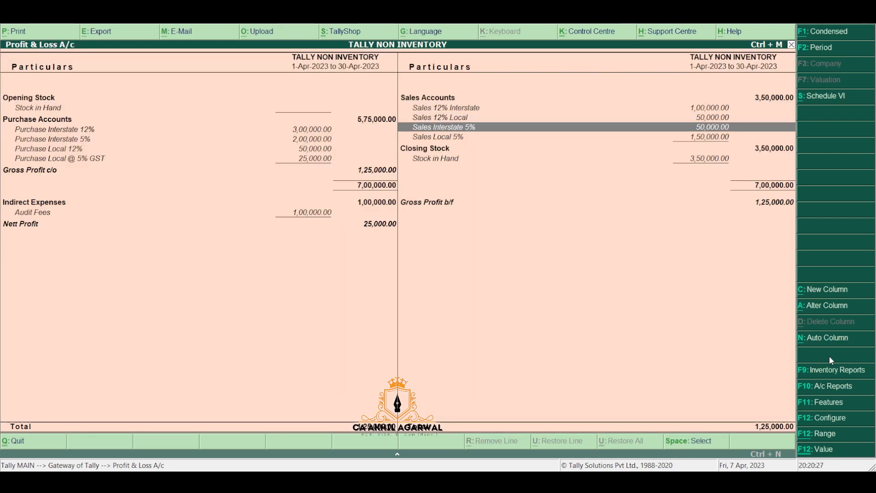
{"action": "key", "text": "Down"}
{"action": "key", "text": "Down"}
{"action": "key", "text": "Left"}
{"action": "key", "text": "Right"}
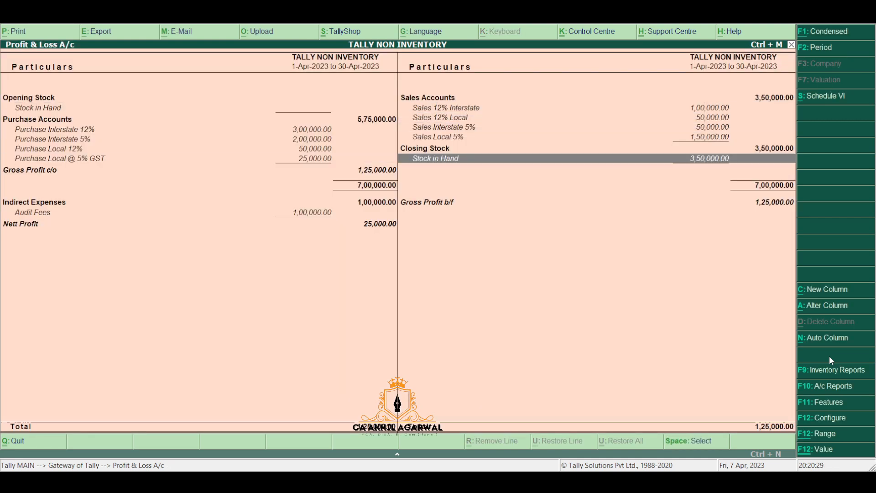
{"action": "key", "text": "Up"}
{"action": "key", "text": "Left"}
{"action": "key", "text": "Down"}
{"action": "key", "text": "Down"}
{"action": "key", "text": "Down"}
{"action": "key", "text": "Down"}
{"action": "key", "text": "Down"}
{"action": "key", "text": "Down"}
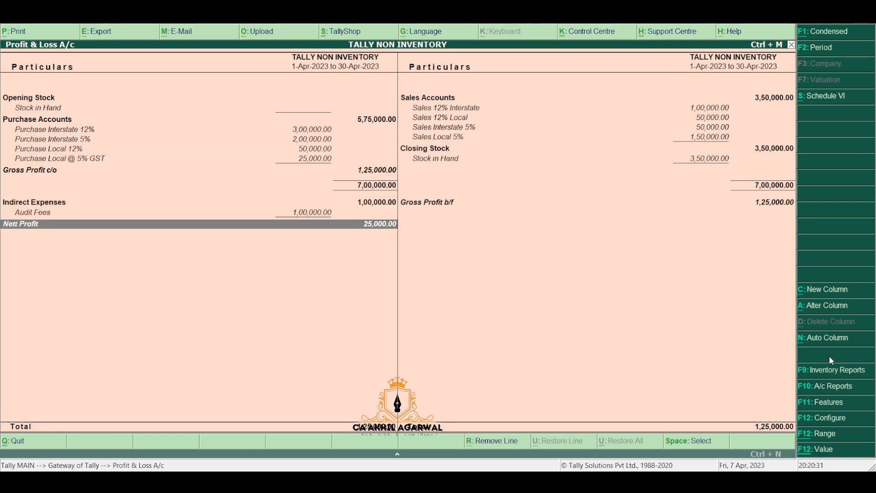
{"action": "key", "text": "Right"}
{"action": "key", "text": "Up"}
{"action": "key", "text": "Escape"}
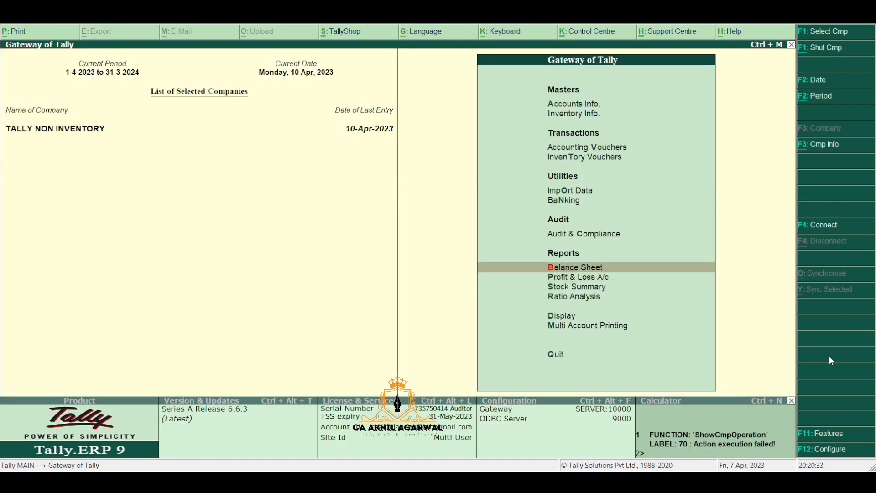
{"action": "key", "text": "Return"}
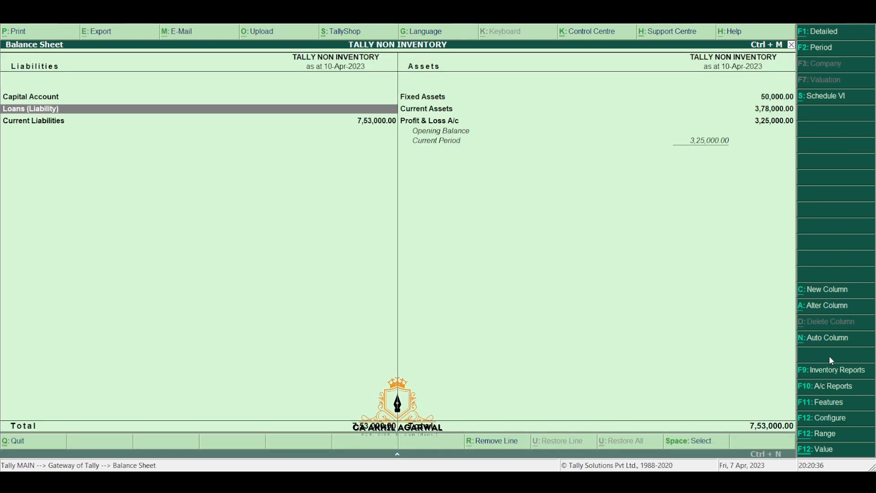
{"action": "key", "text": "alt+F1"}
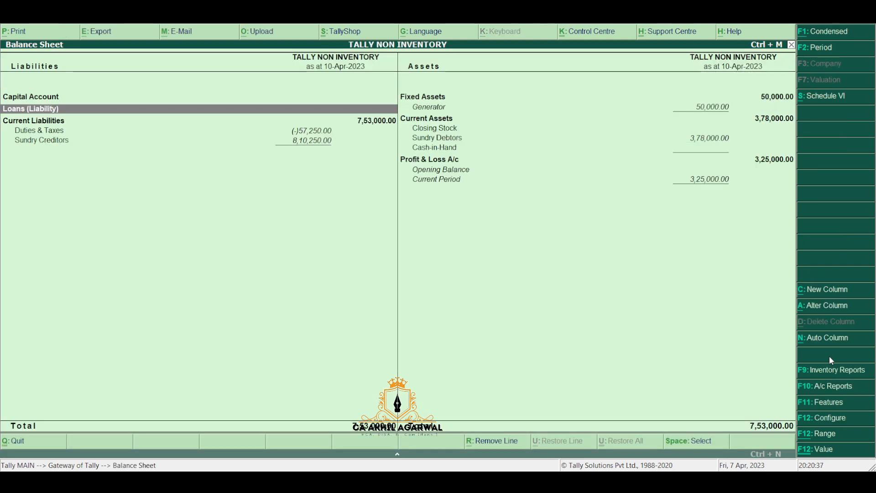
{"action": "key", "text": "Right"}
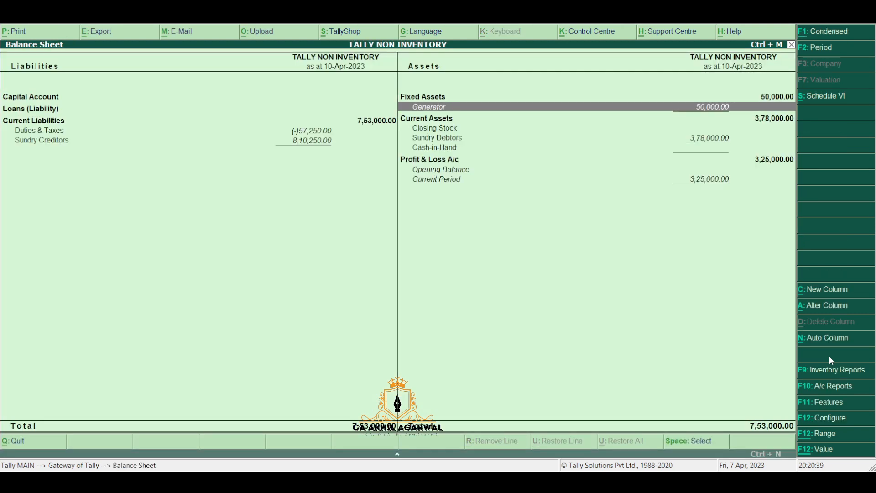
{"action": "key", "text": "Down"}
{"action": "key", "text": "Down"}
{"action": "key", "text": "Down"}
{"action": "key", "text": "Left"}
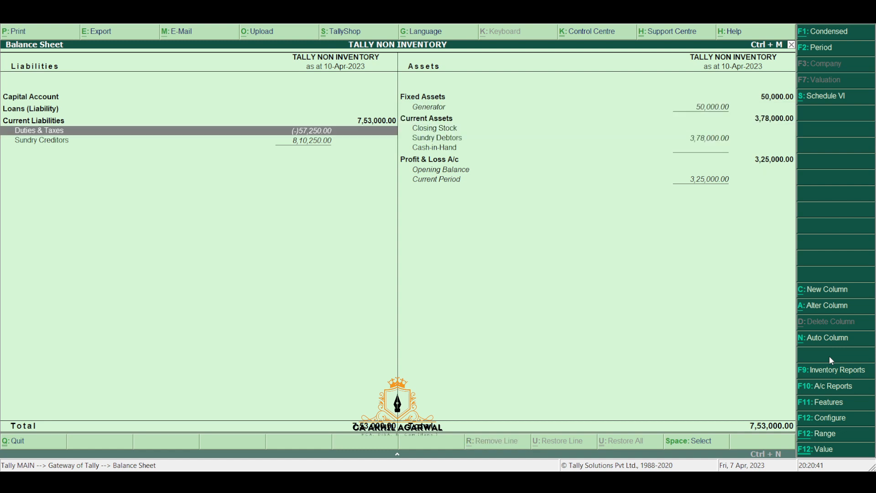
{"action": "key", "text": "Down"}
{"action": "key", "text": "Up"}
{"action": "key", "text": "Return"}
{"action": "key", "text": "Down"}
{"action": "key", "text": "Down"}
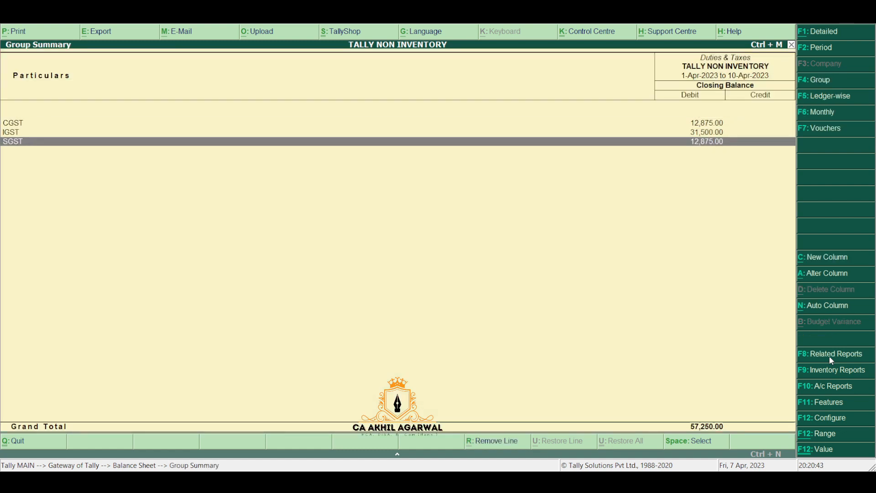
{"action": "key", "text": "Up"}
{"action": "key", "text": "Escape"}
{"action": "key", "text": "Down"}
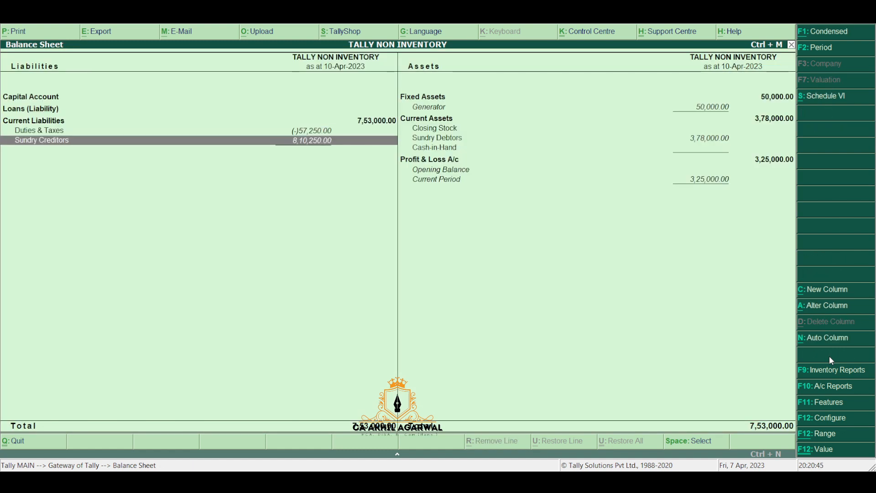
{"action": "key", "text": "Up"}
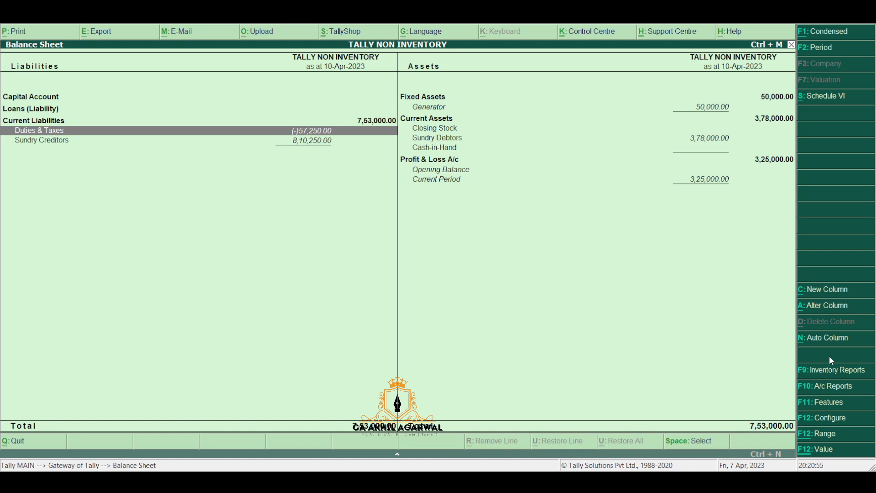
{"action": "key", "text": "Right"}
{"action": "key", "text": "Down"}
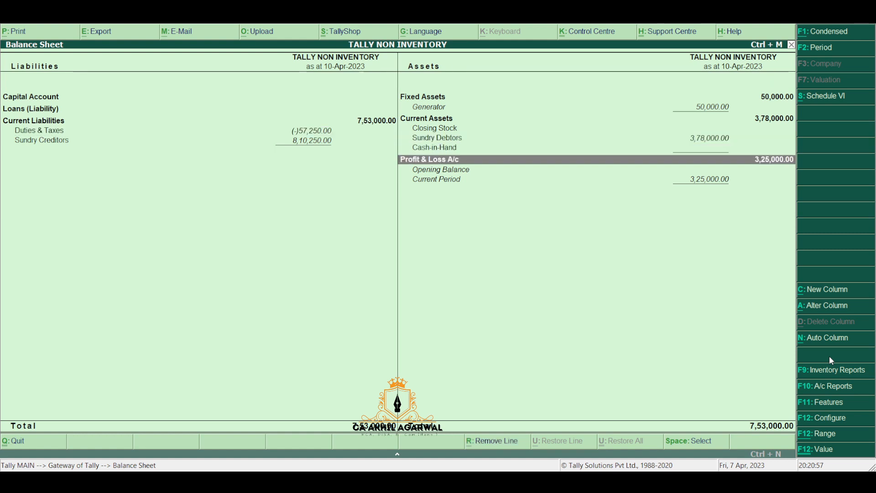
{"action": "key", "text": "Up"}
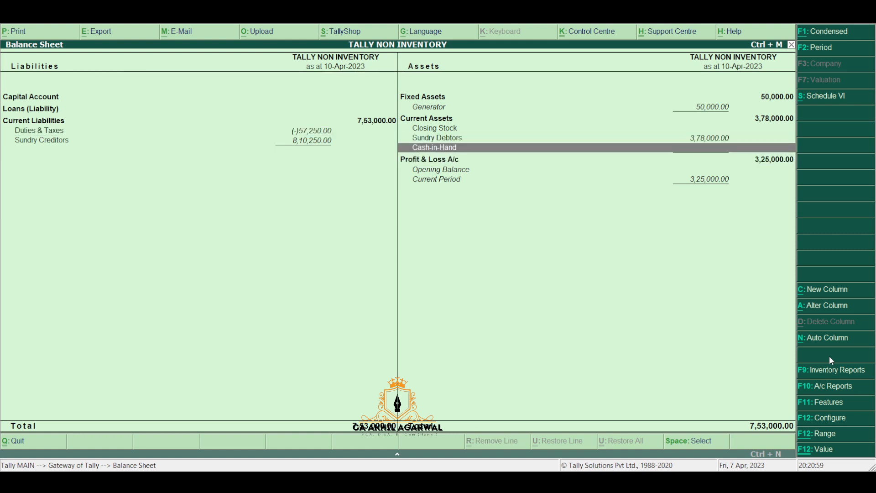
{"action": "key", "text": "Down"}
{"action": "key", "text": "Up"}
{"action": "key", "text": "Down"}
{"action": "key", "text": "Escape"}
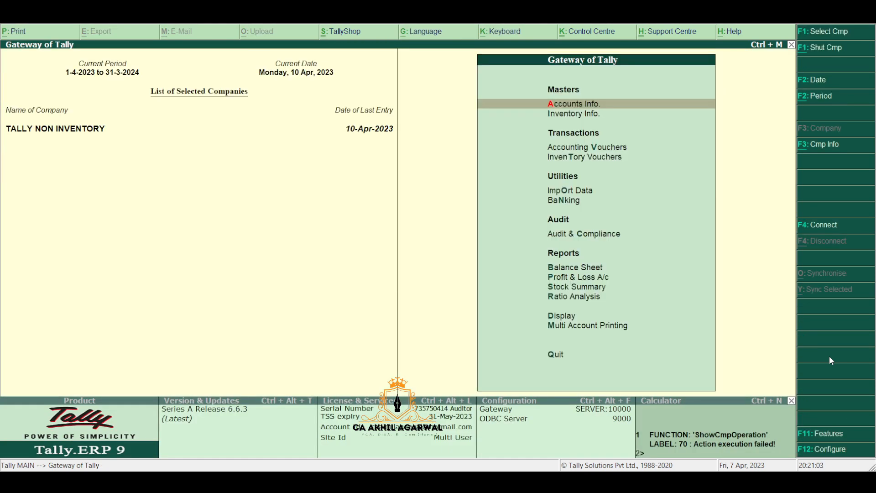
{"action": "key", "text": "Escape"}
{"action": "key", "text": "n"}
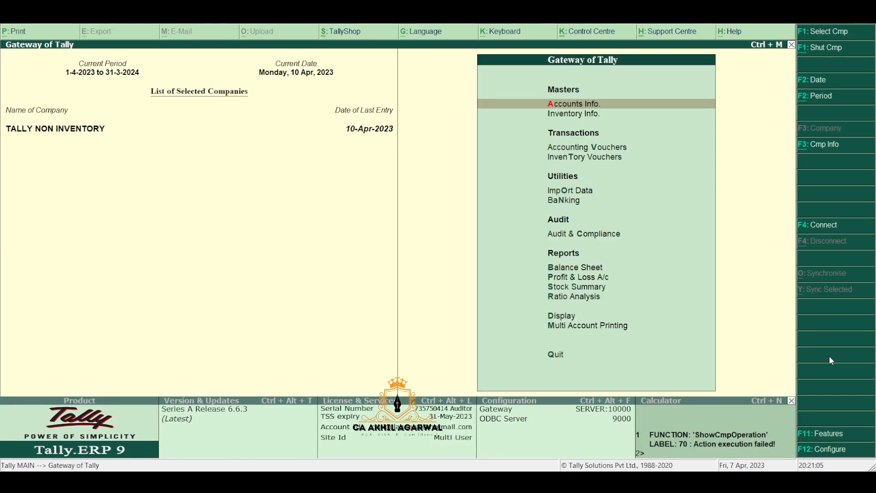